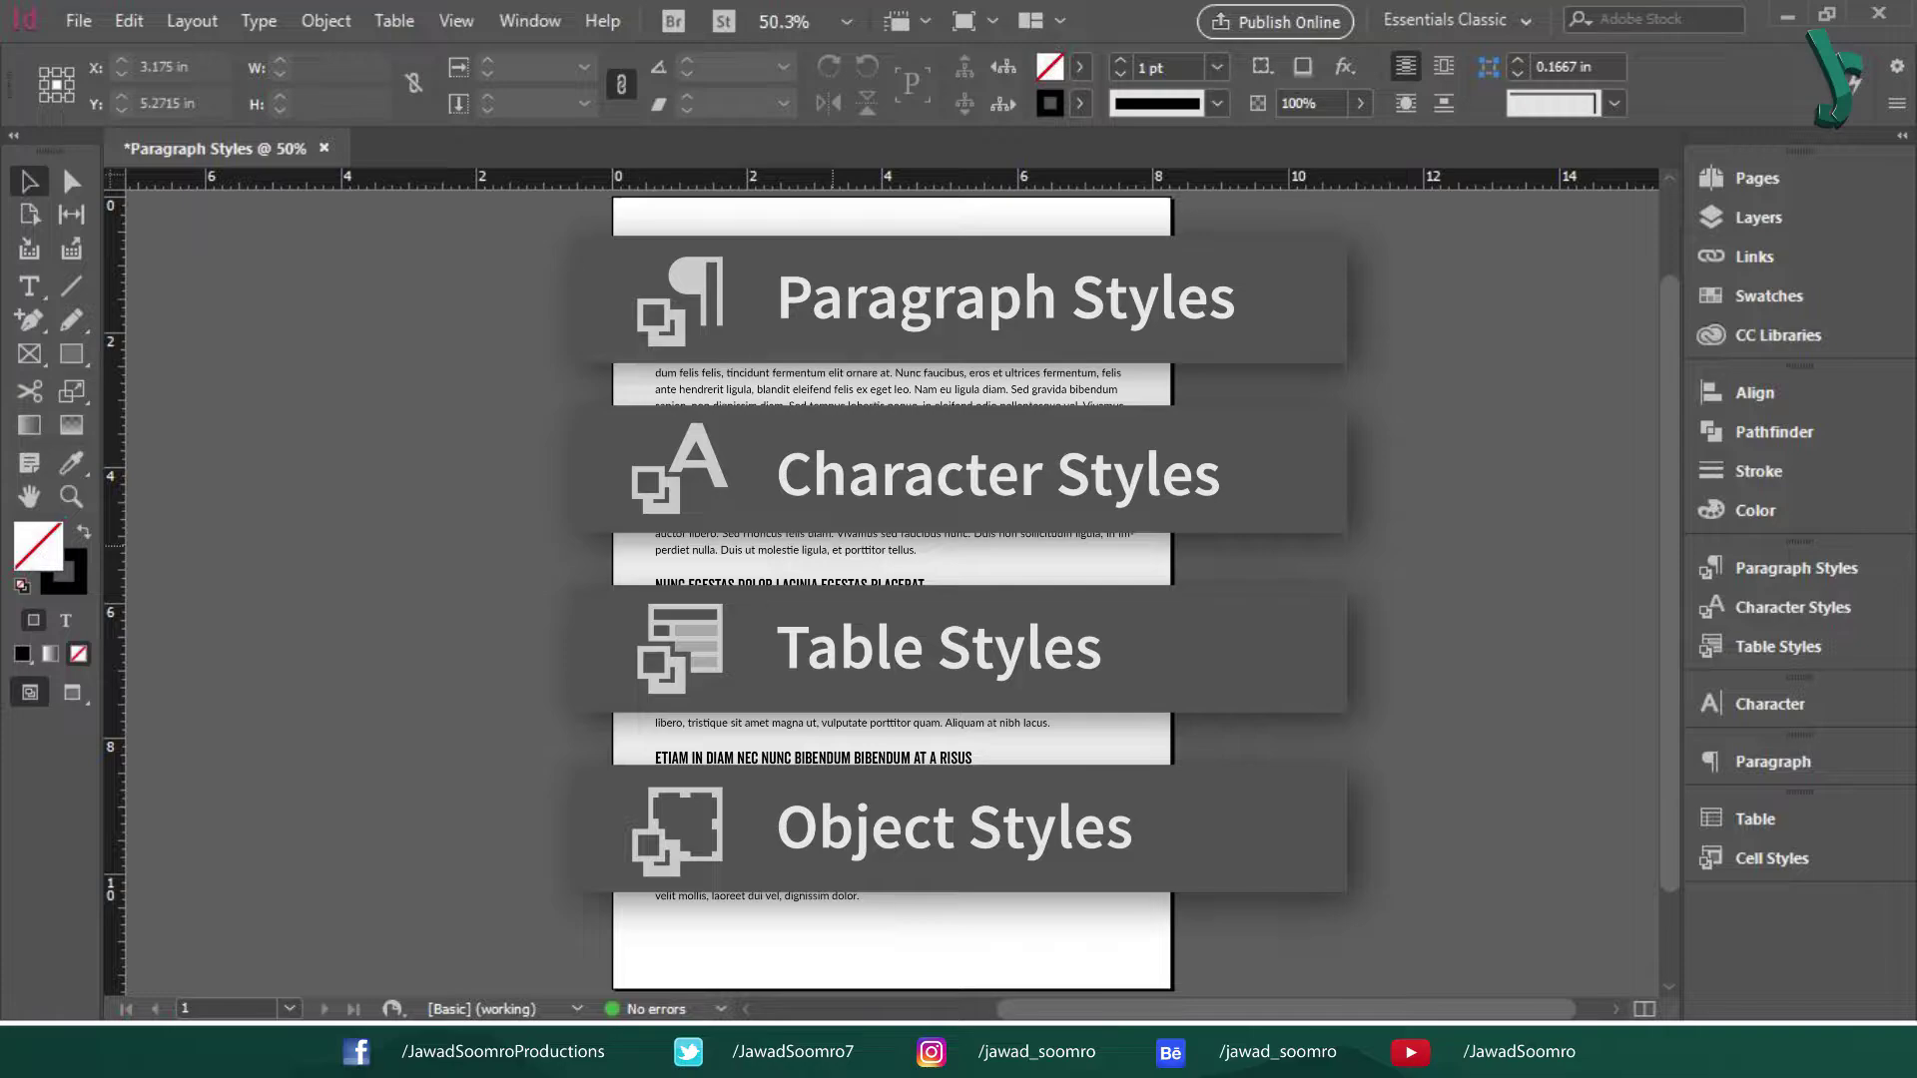
- Display the document's paragraph styles list, including HEADING 1, HEADING 2 and Body Text, and hide it
key(F11)
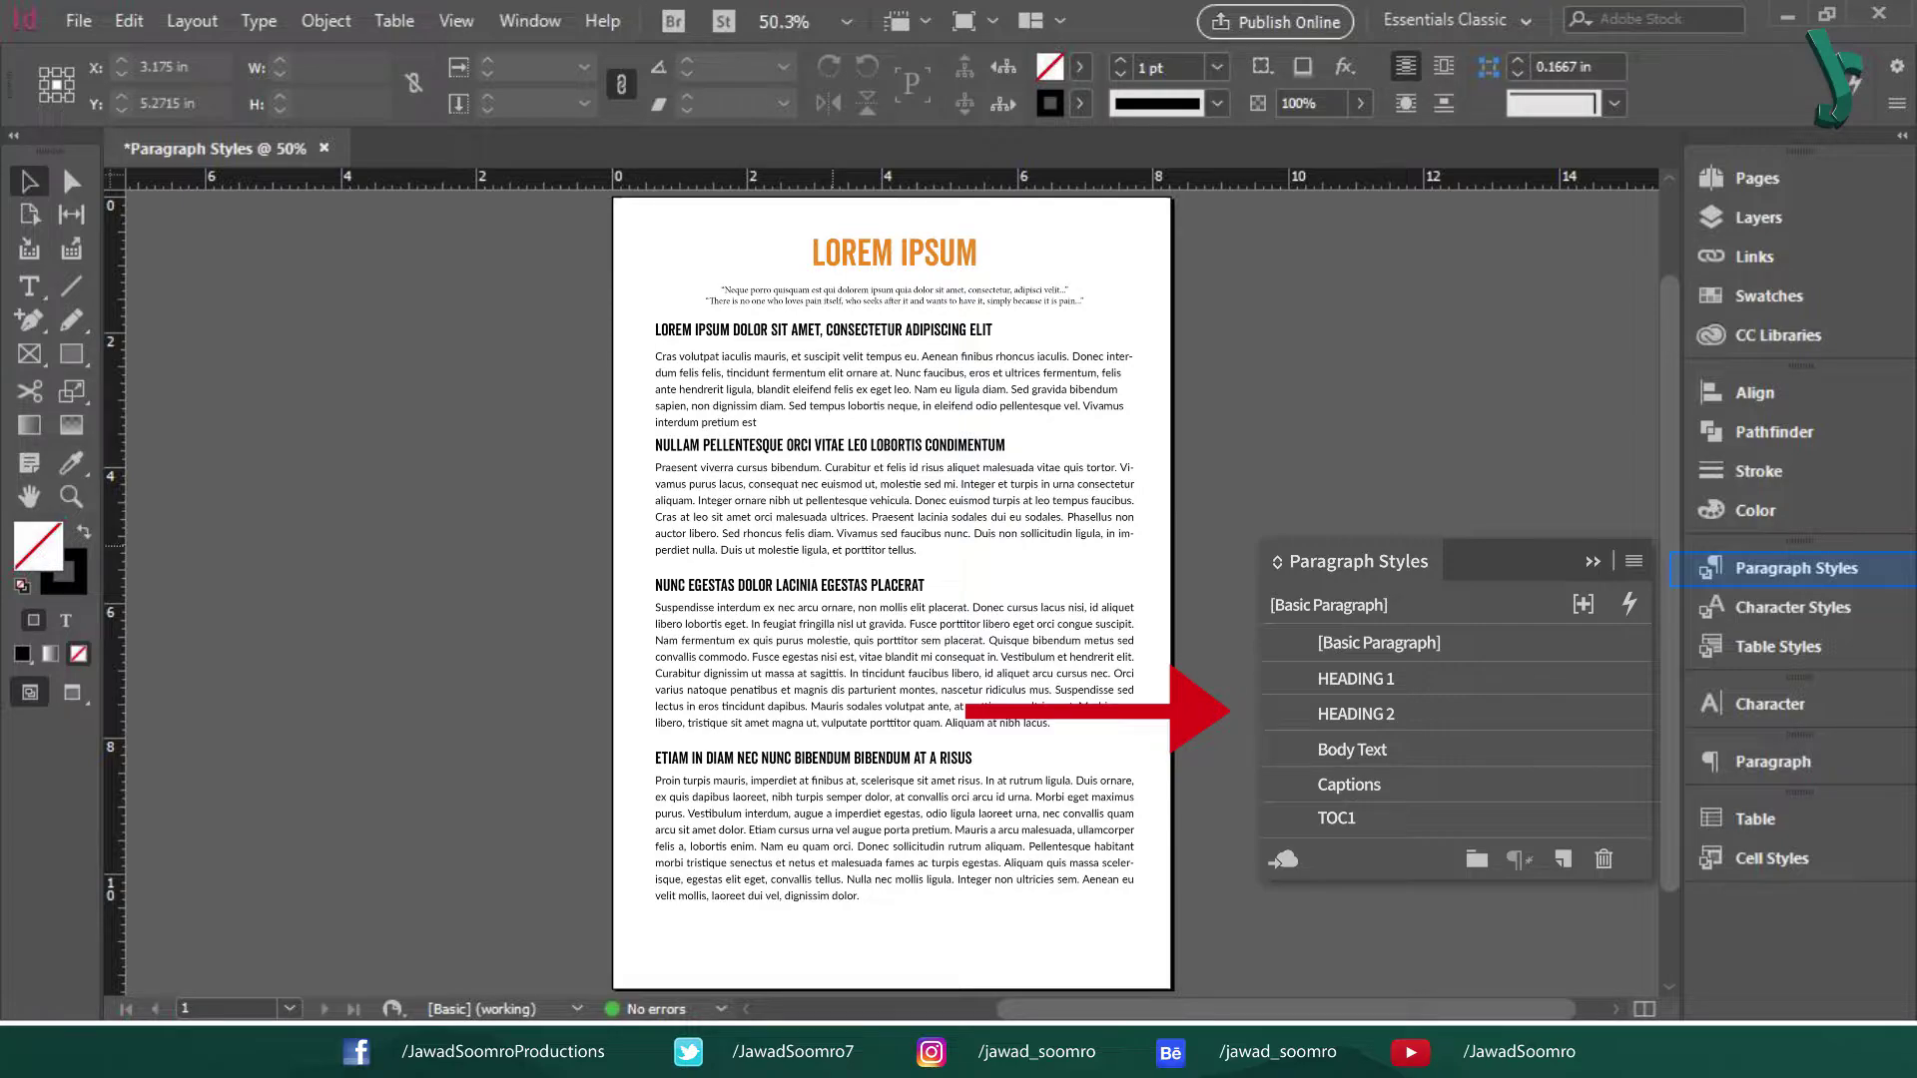
key(F11)
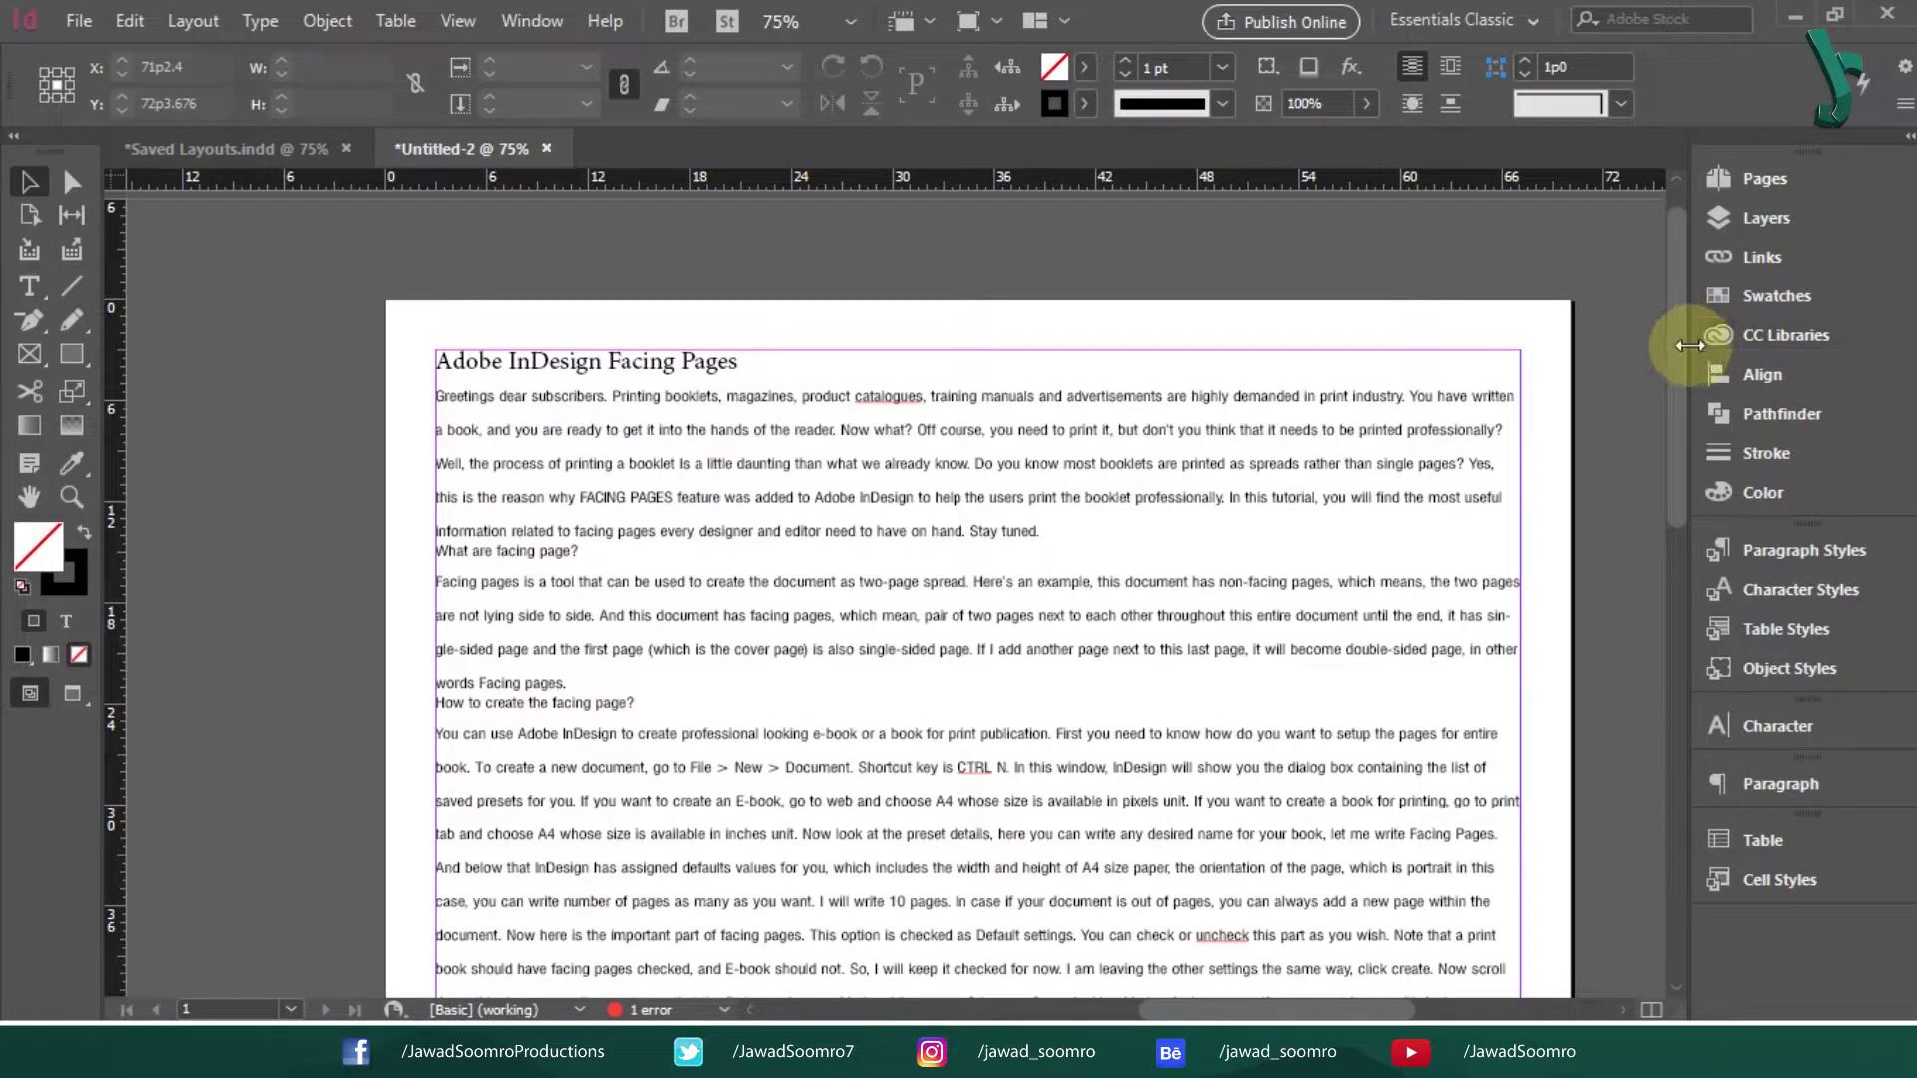
- Insert a blank line above the headings "How can I change non-facing pages to facing pages..." and "What if I don't use Facing pages..."
scroll(1684, 541, down, 10)
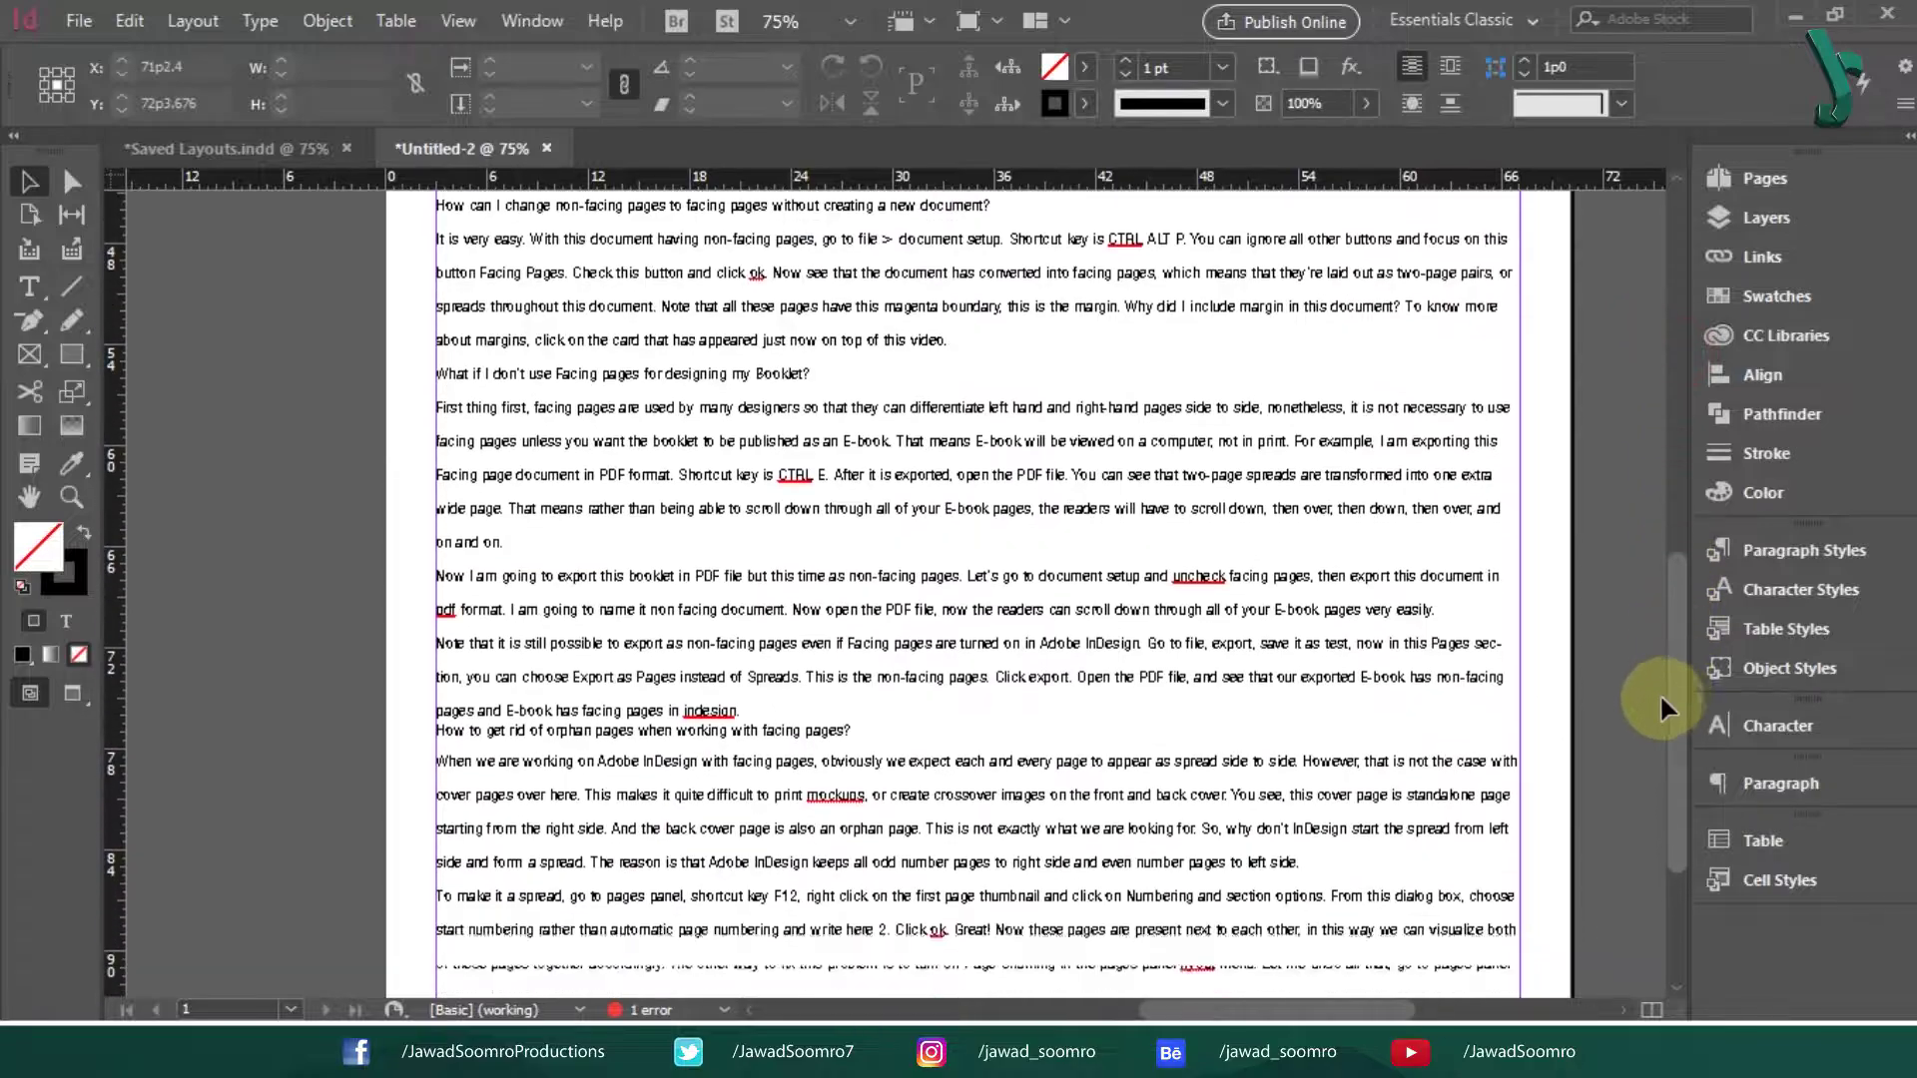
drag(1677, 691, 1670, 380)
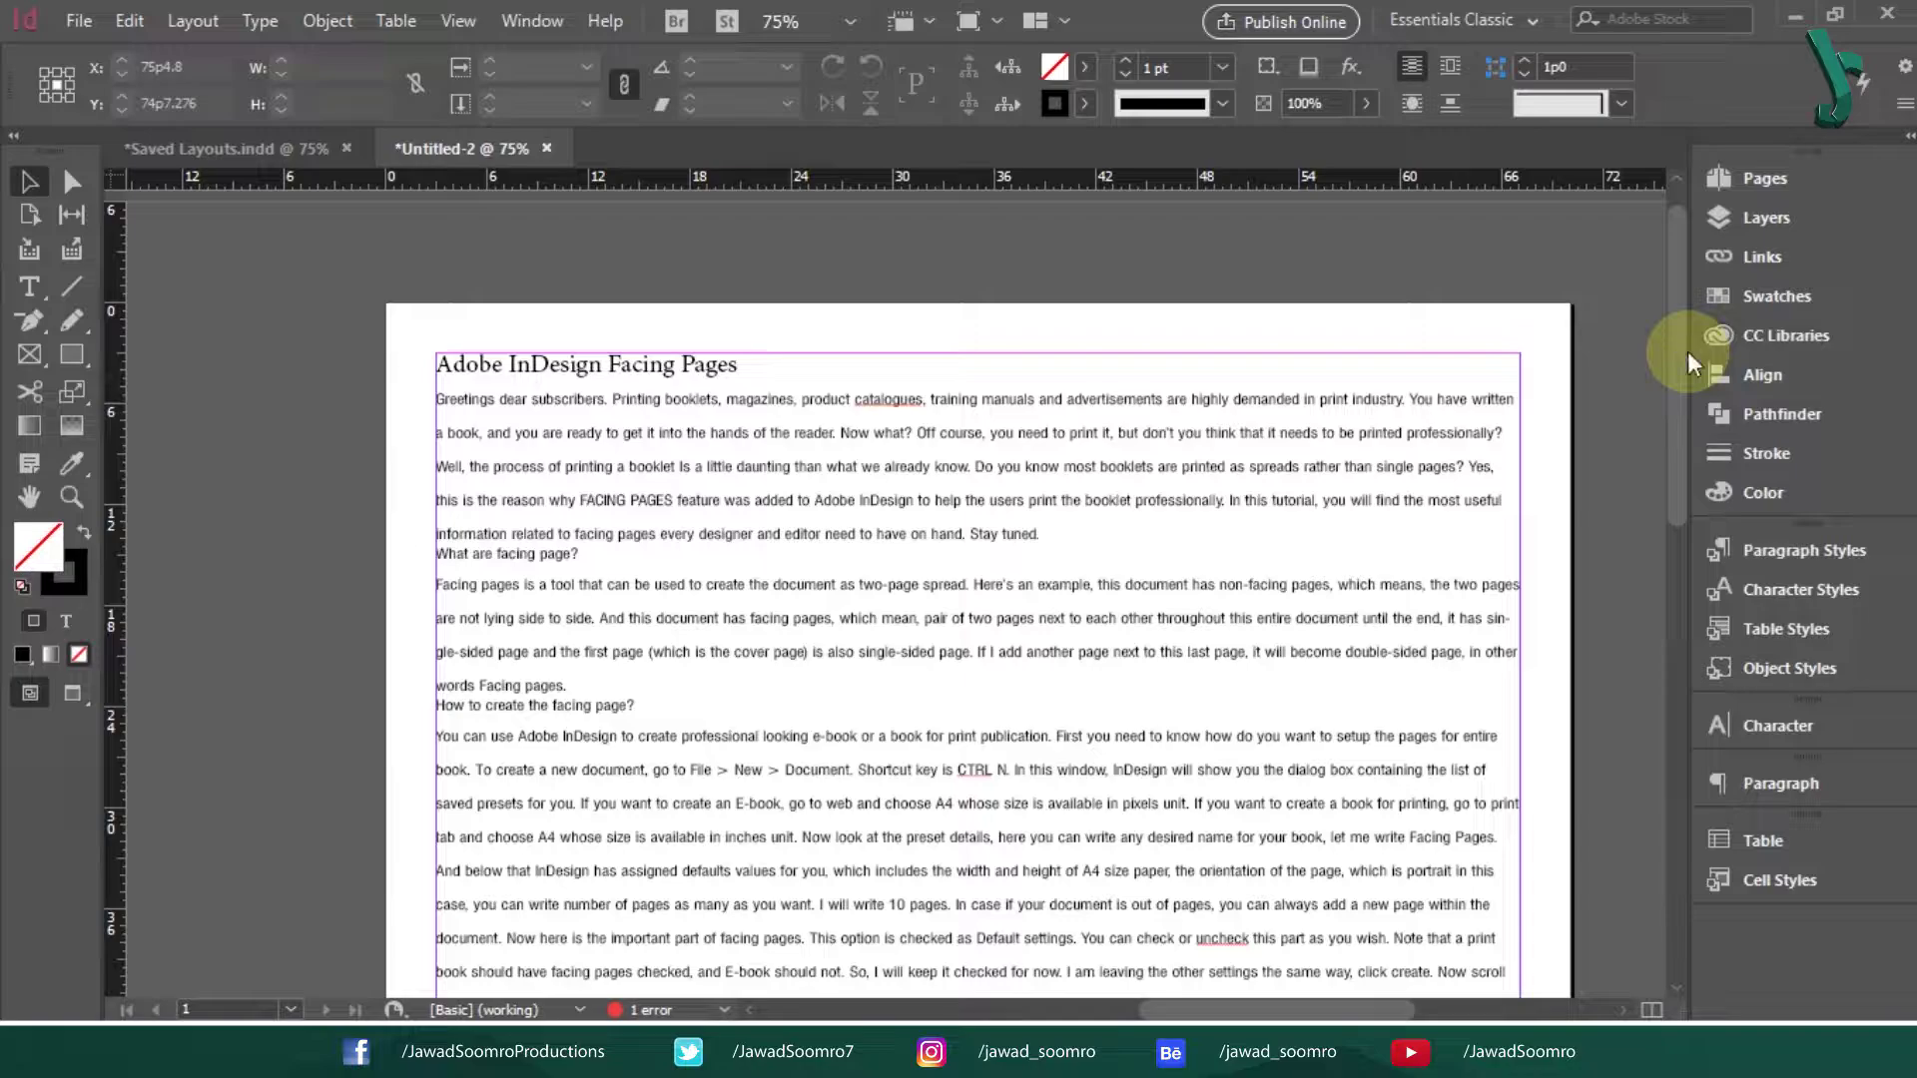
key(ctrl+0)
key(ctrl+minus)
key(ctrl+equal)
key(ctrl+equal)
key(ctrl+equal)
key(ctrl+equal)
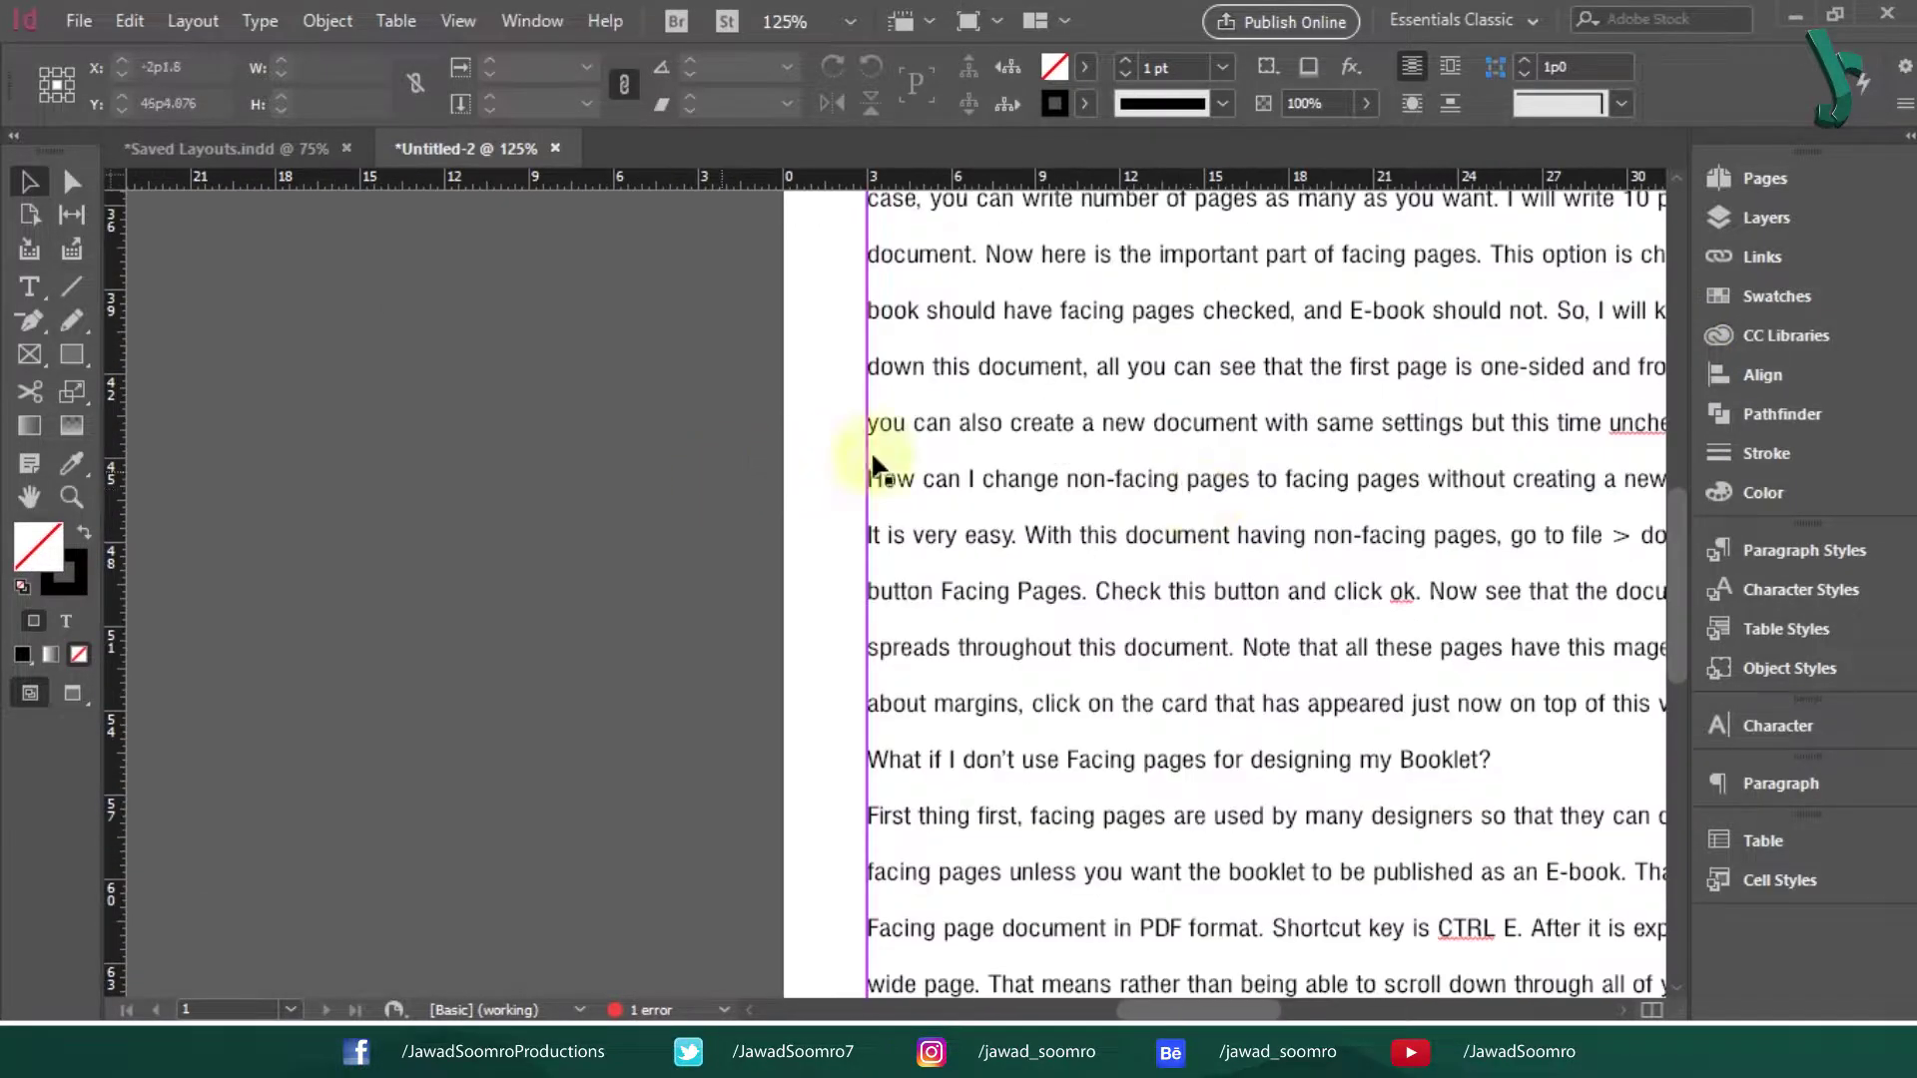
drag(1165, 507, 508, 598)
click(30, 286)
drag(213, 234, 667, 981)
drag(1679, 763, 1680, 619)
click(212, 544)
key(Return)
click(213, 675)
key(Return)
- Format the heading "What if I don't use Facing pages for designing my Booklet?" as Bold at 12 pt
drag(899, 730, 215, 730)
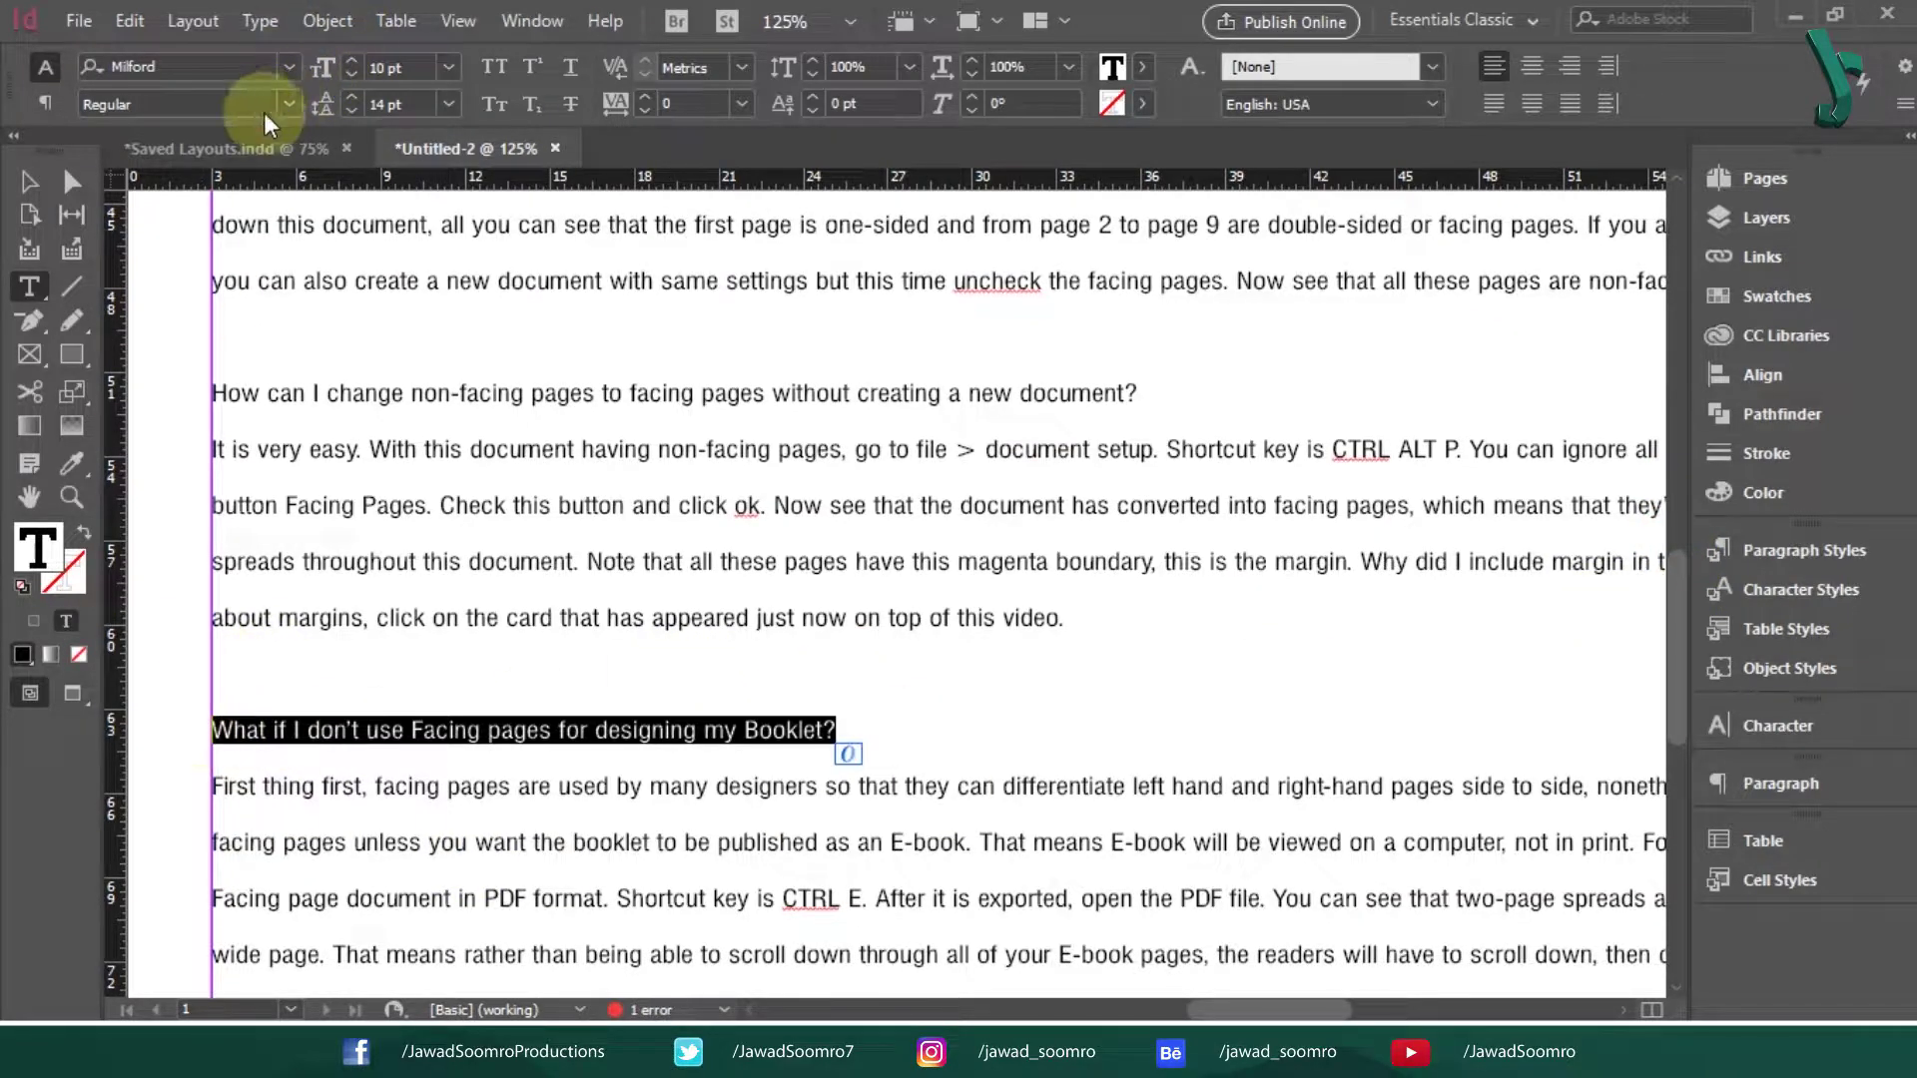
click(289, 104)
click(120, 193)
click(448, 67)
click(419, 279)
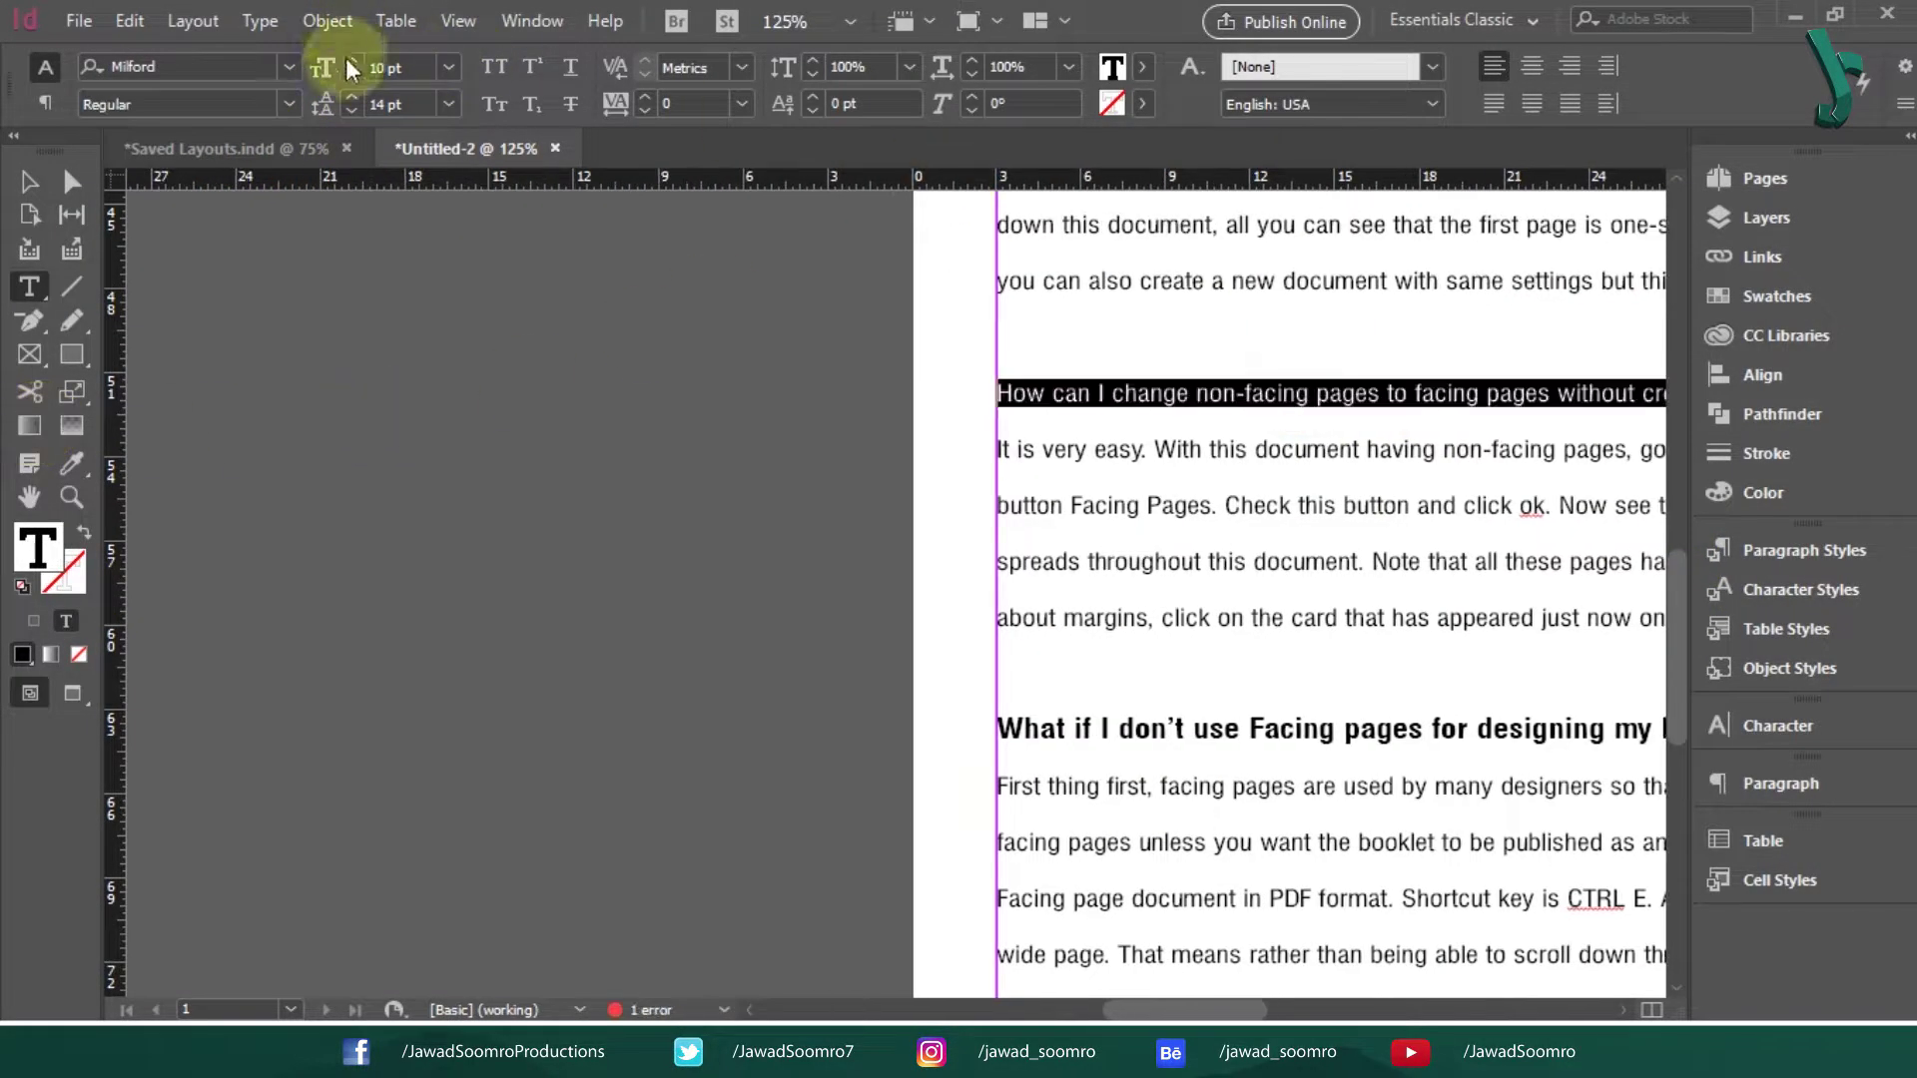
- Format the heading "How can I change non-facing pages to facing pages..." as Bold at 12 pt
click(288, 103)
click(230, 185)
click(449, 66)
click(419, 280)
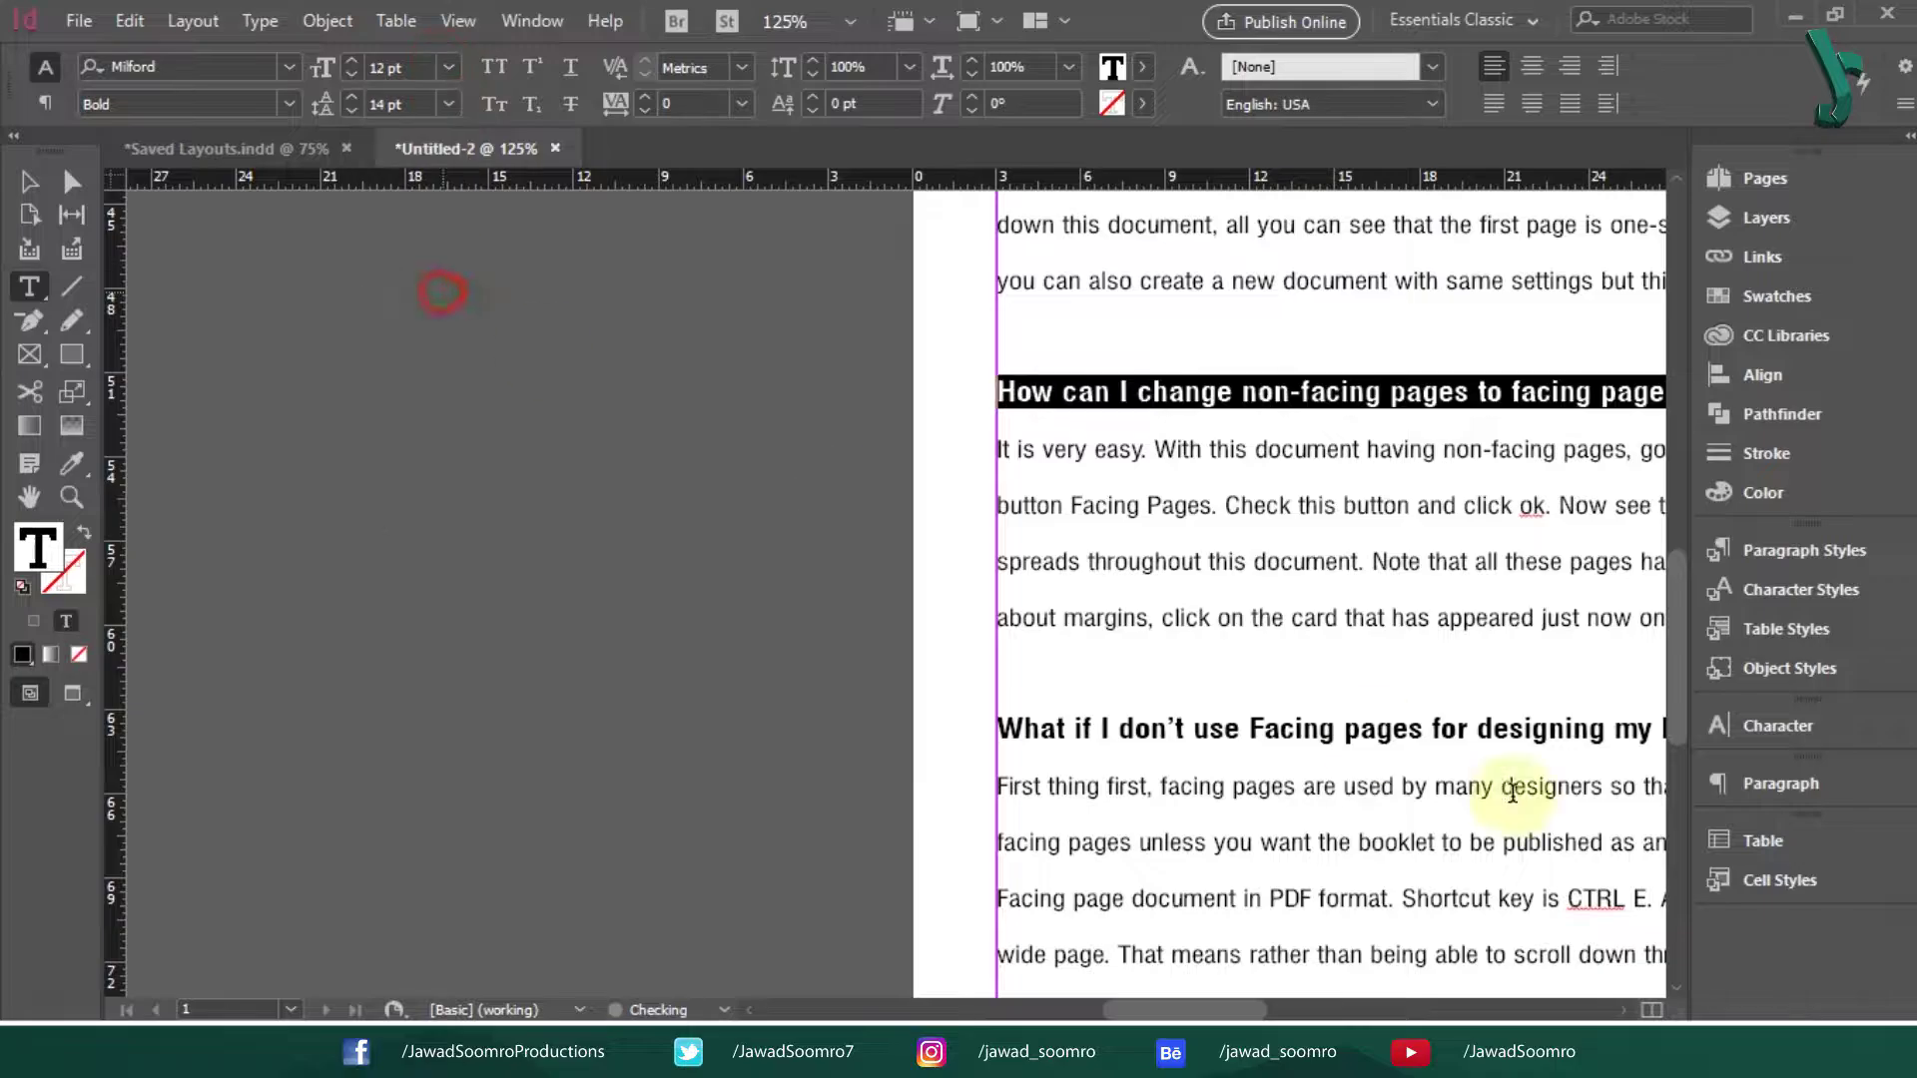
- Make the heading "How to create the facing page?" bold and two points larger
drag(1215, 1010, 1330, 1010)
drag(1678, 599, 1670, 428)
drag(1298, 1010, 1226, 1011)
drag(1061, 465, 619, 414)
click(288, 104)
click(232, 193)
click(351, 61)
click(352, 61)
click(1725, 449)
click(1091, 771)
click(1705, 440)
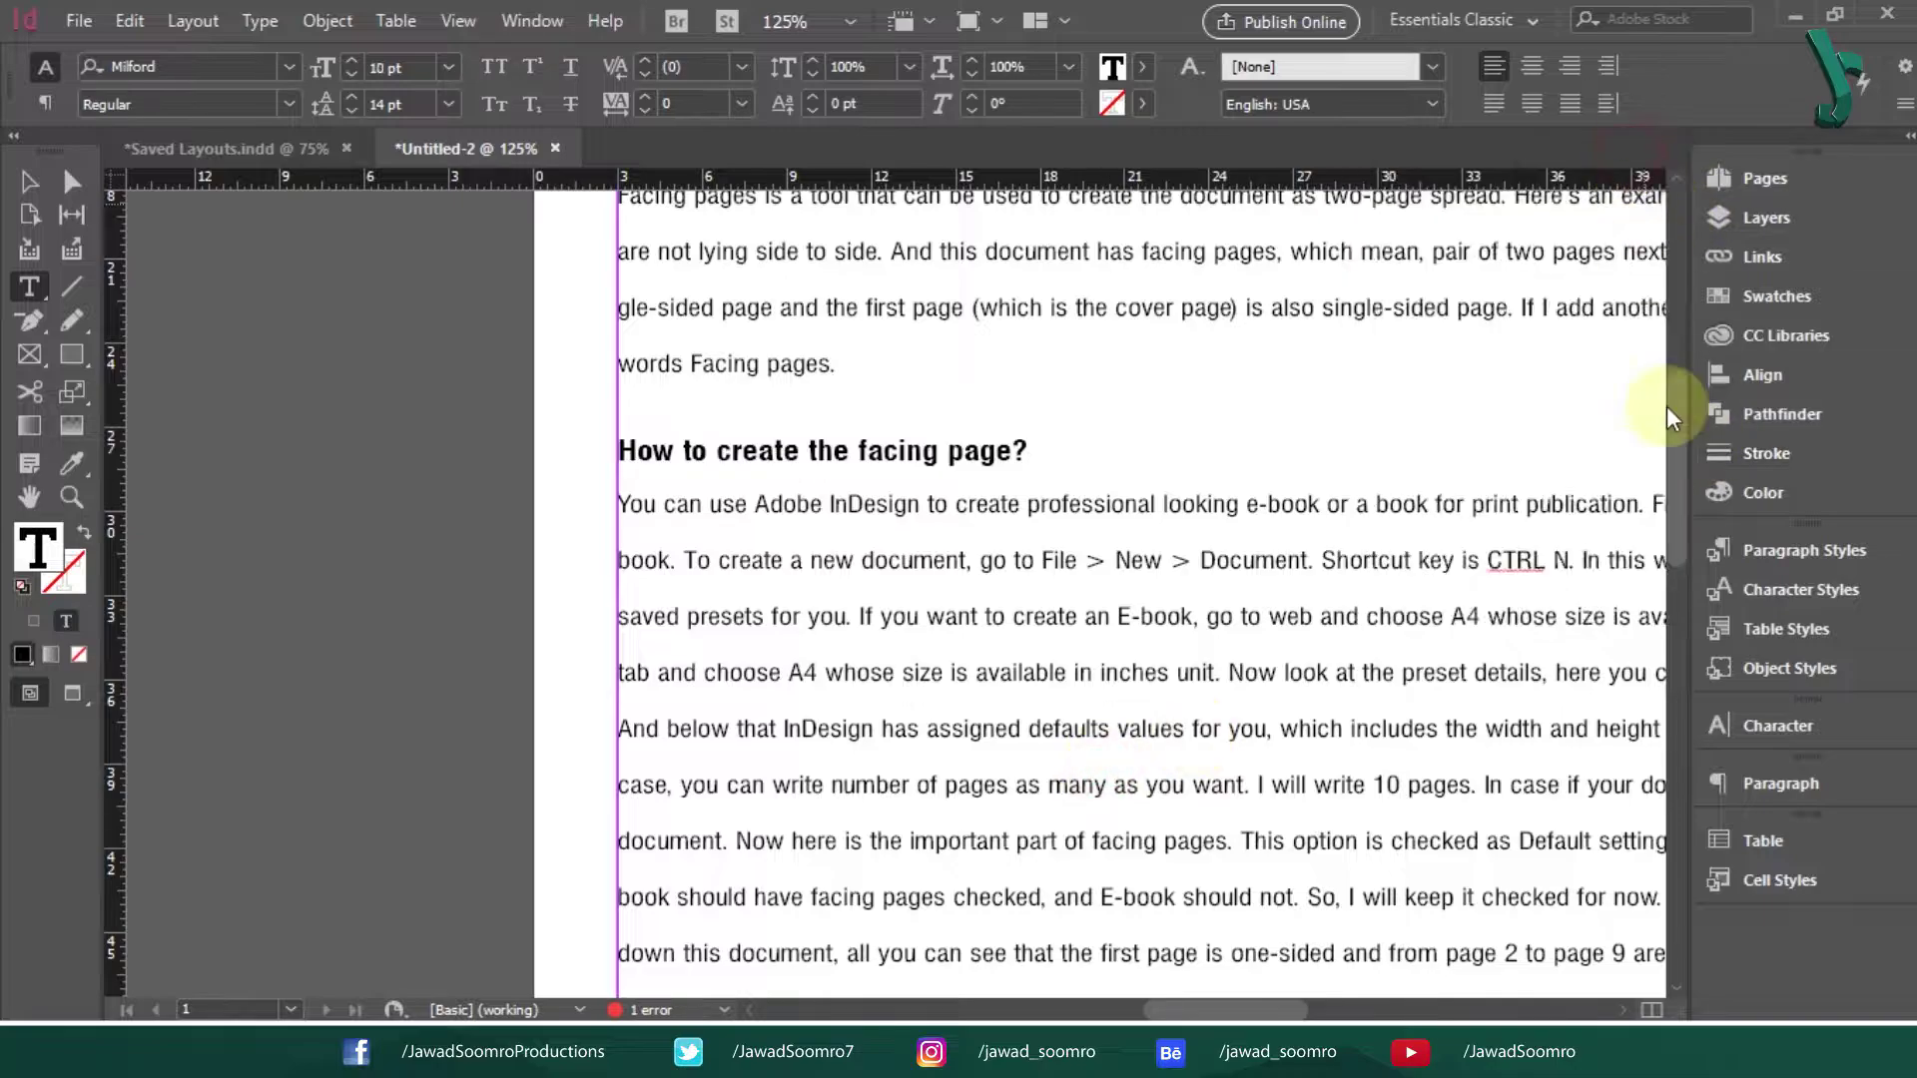
- Format the heading "What are facing page?" in bold, matching the size of "How to create the facing page?"
drag(1672, 445, 1670, 355)
drag(867, 533, 618, 534)
click(288, 104)
click(285, 195)
click(889, 246)
- Set the title "Adobe InDesign Facing Pages" to 20 pt
drag(1677, 448, 1676, 362)
drag(1126, 451, 425, 416)
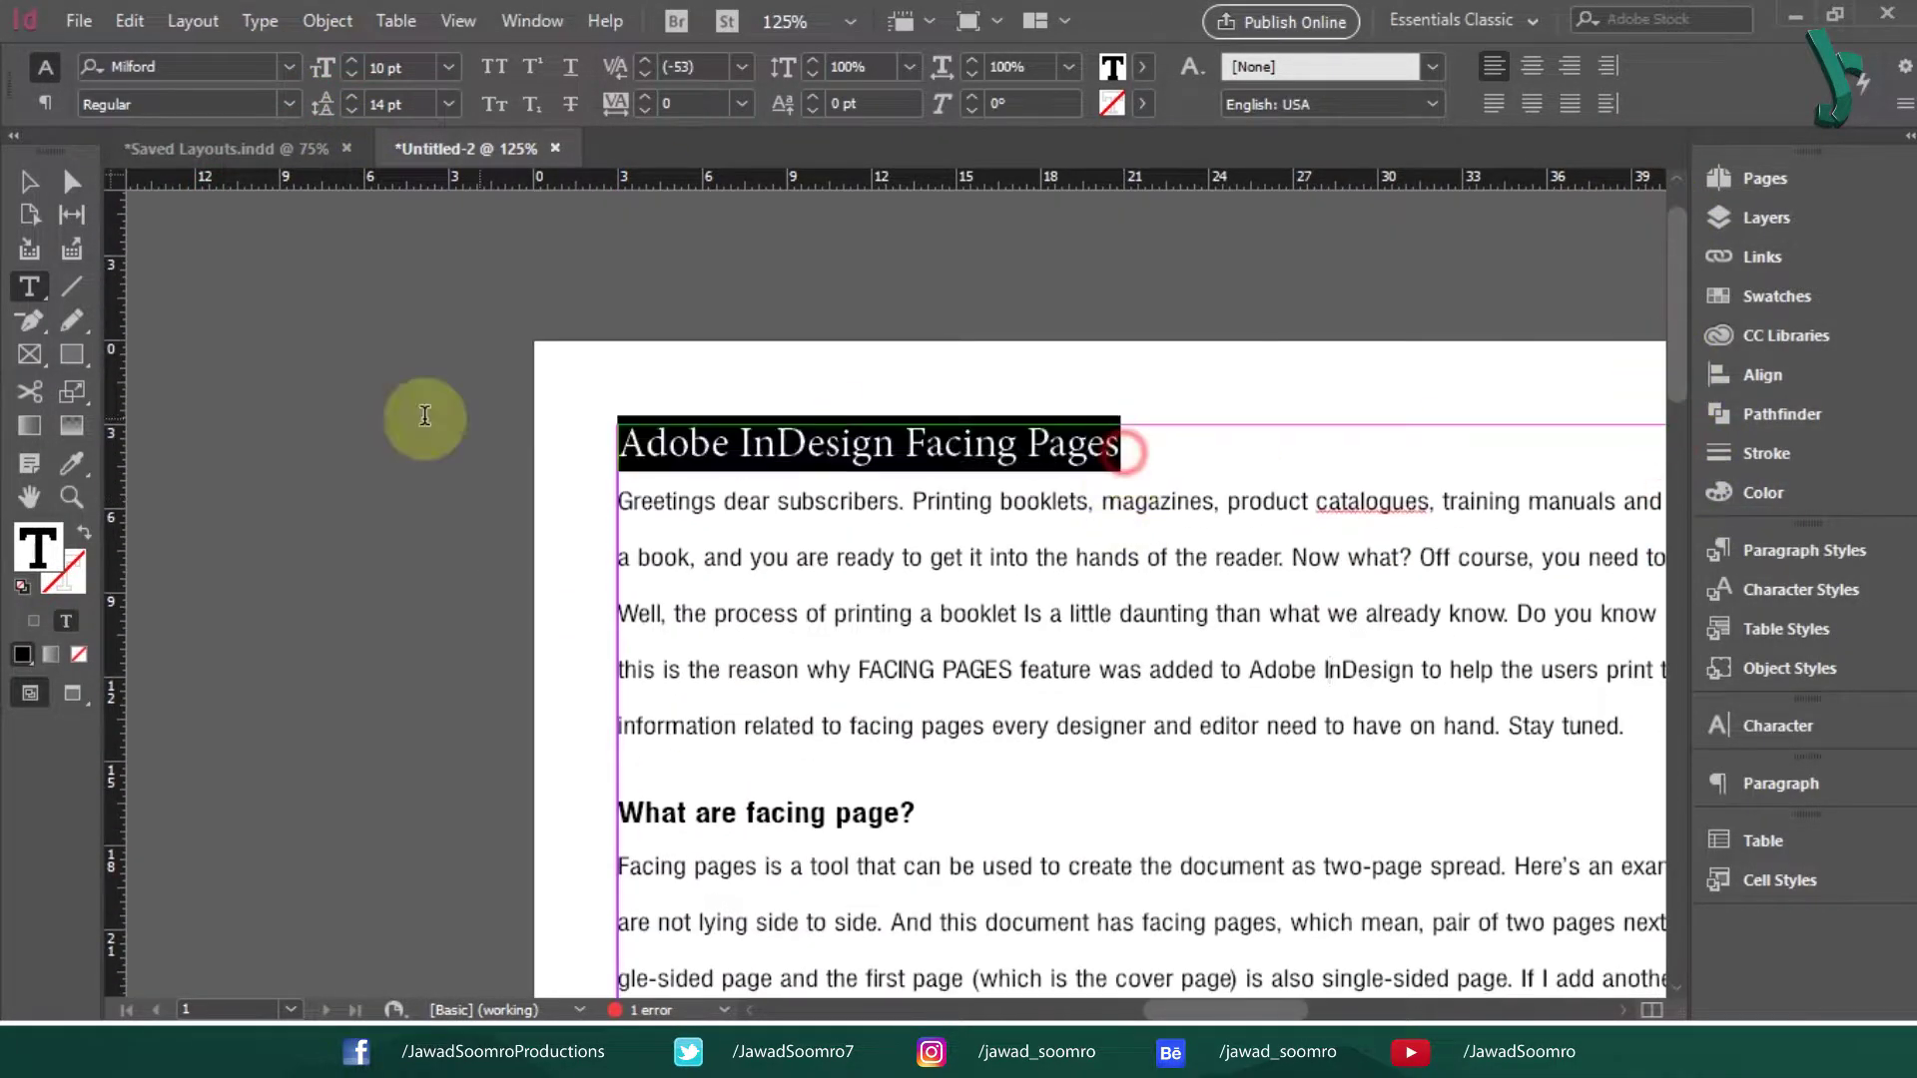
click(351, 60)
click(350, 60)
click(285, 108)
click(1207, 561)
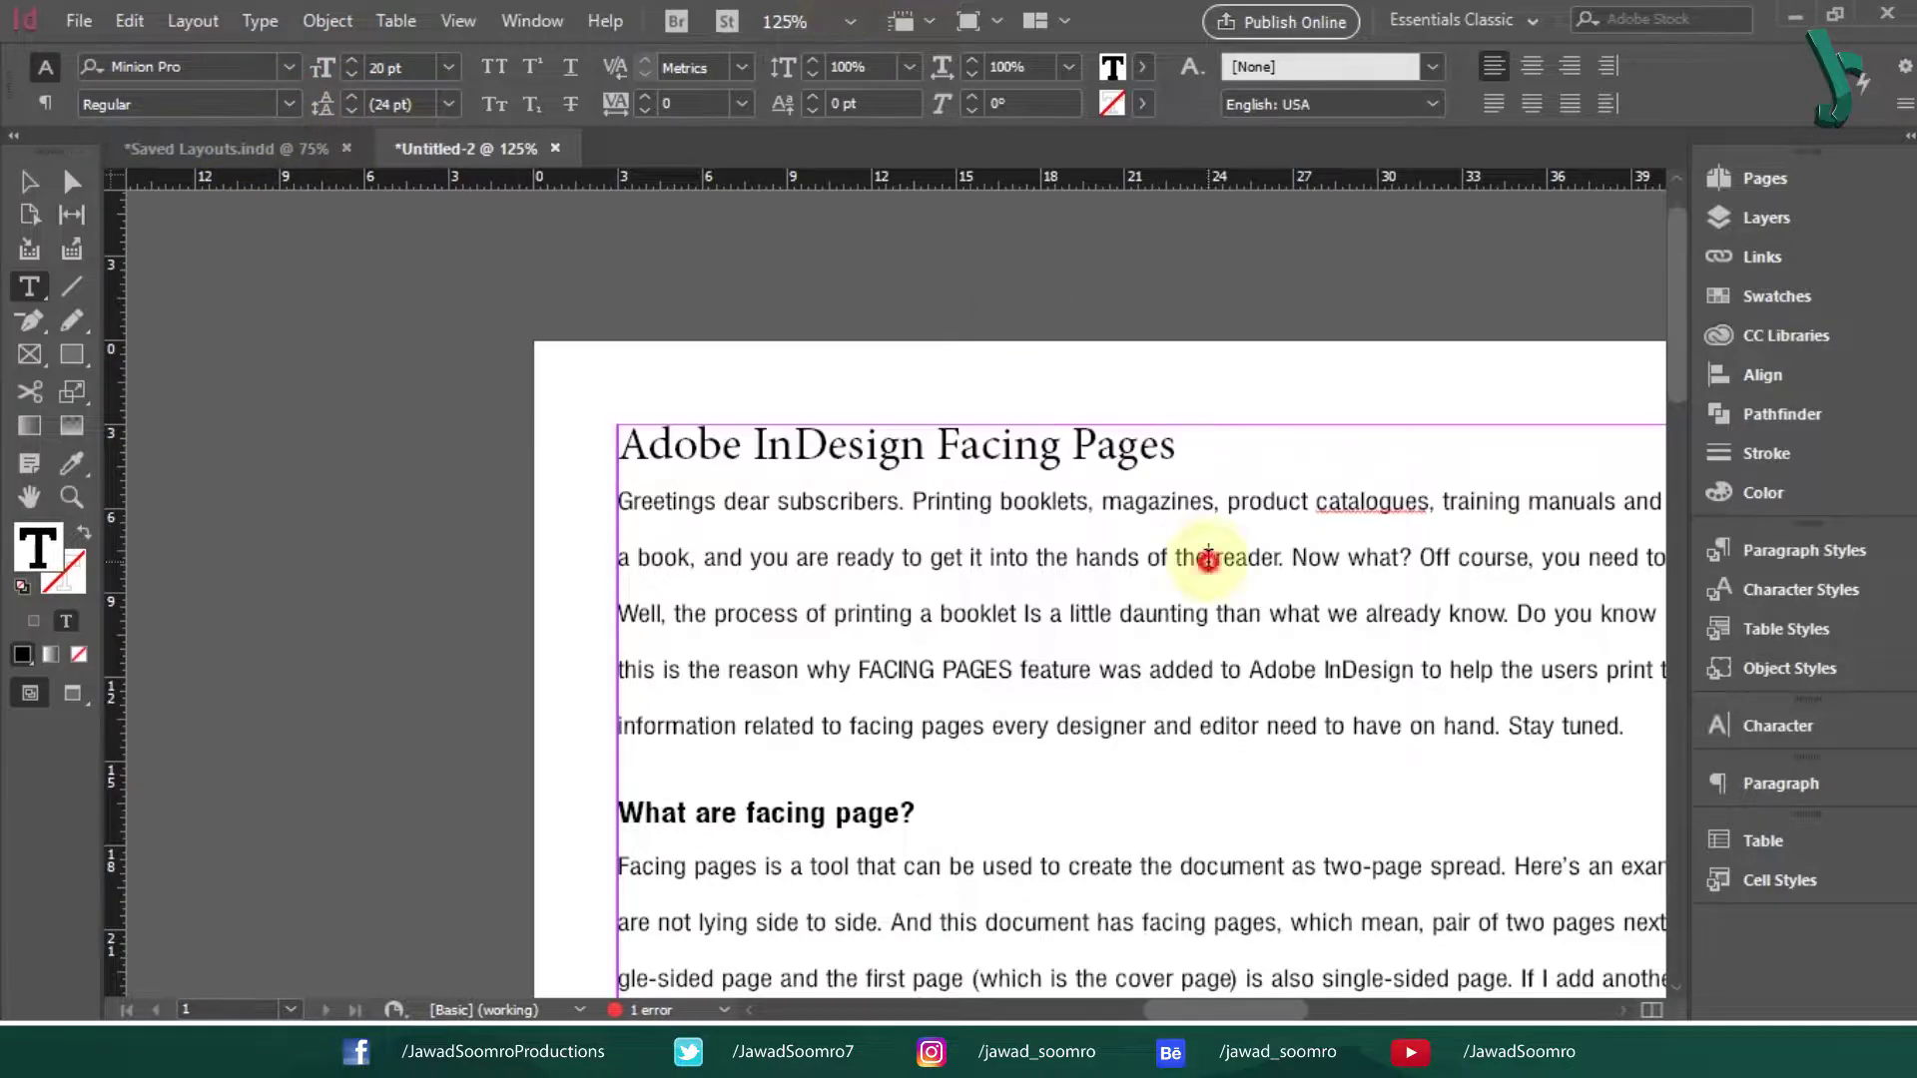
- Make the heading "How to get rid of orphan pages when working with facing pages?" bold and two points larger
drag(1669, 321, 1670, 899)
click(1171, 350)
key(Return)
drag(1348, 397, 589, 397)
click(351, 61)
click(351, 61)
click(287, 106)
click(125, 193)
click(1006, 548)
key(ctrl+0)
click(27, 185)
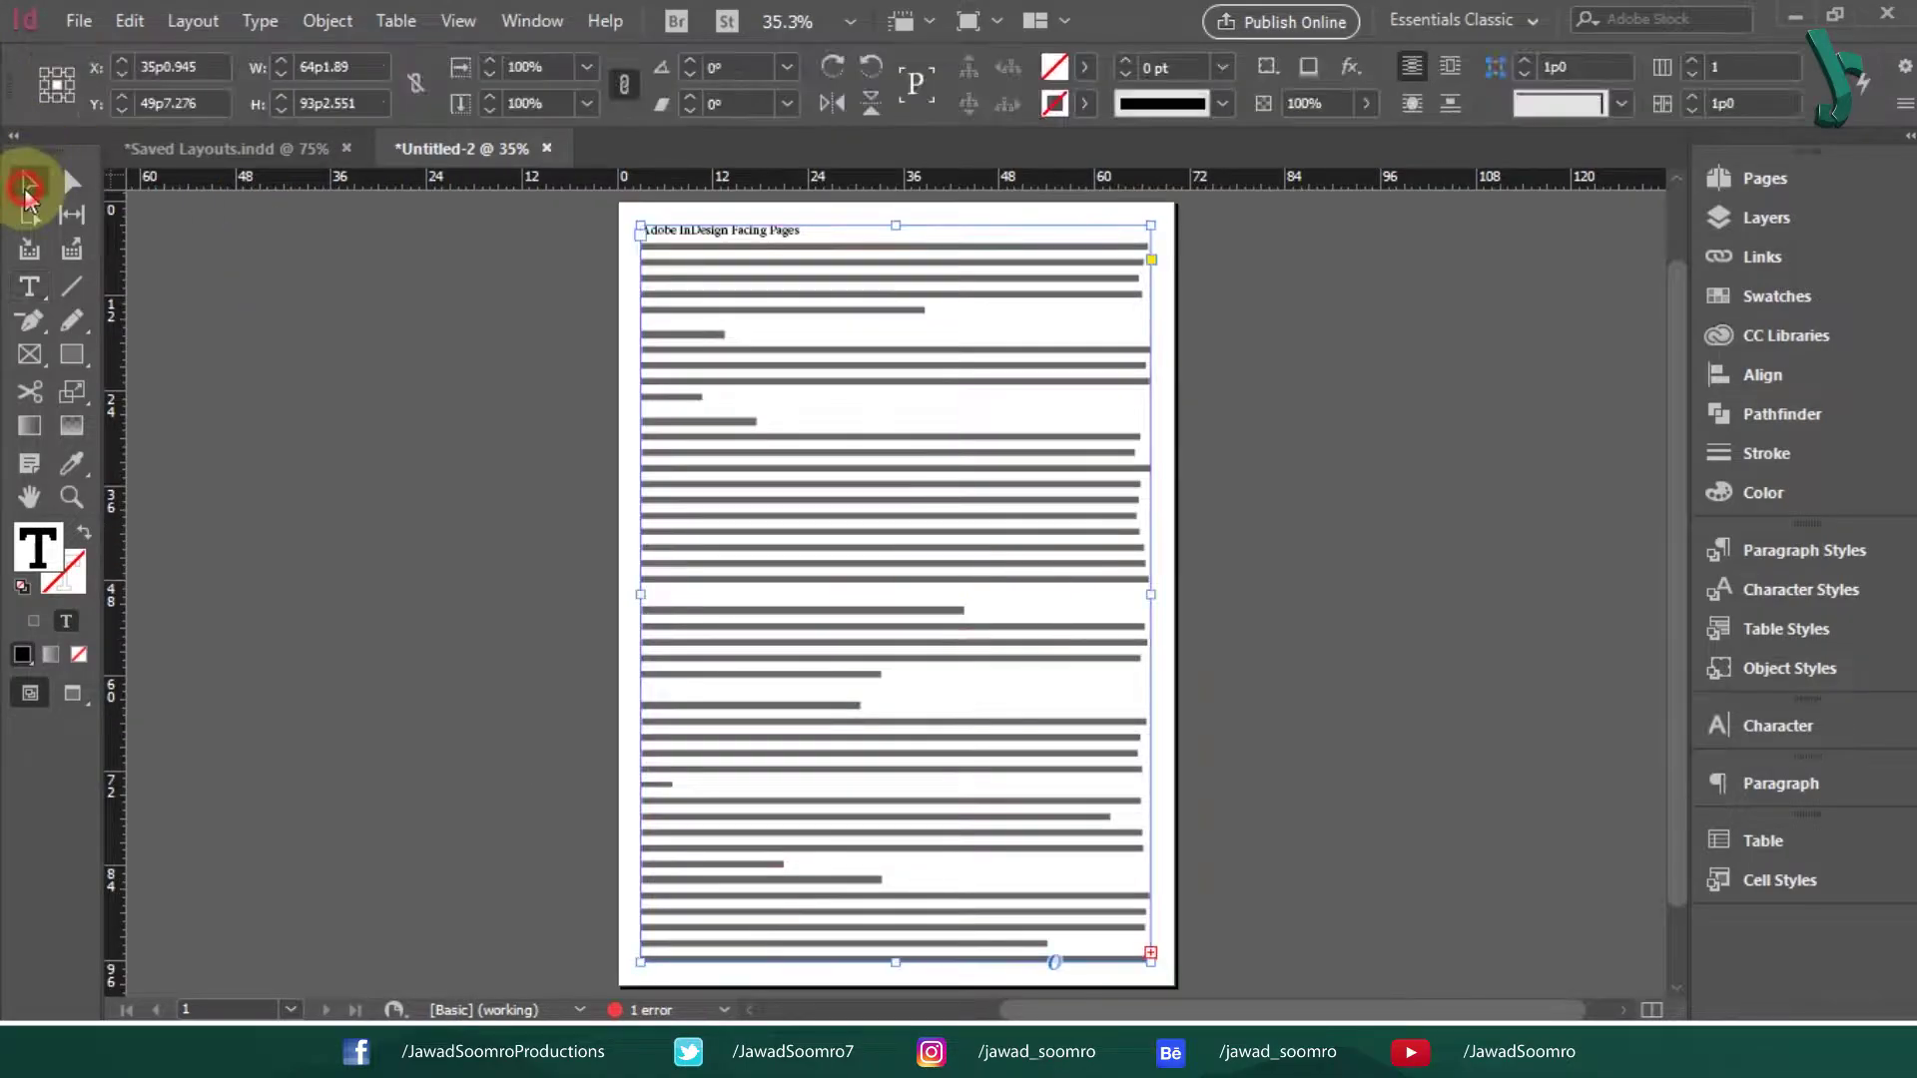
key(ctrl+equal)
drag(1670, 494, 1678, 393)
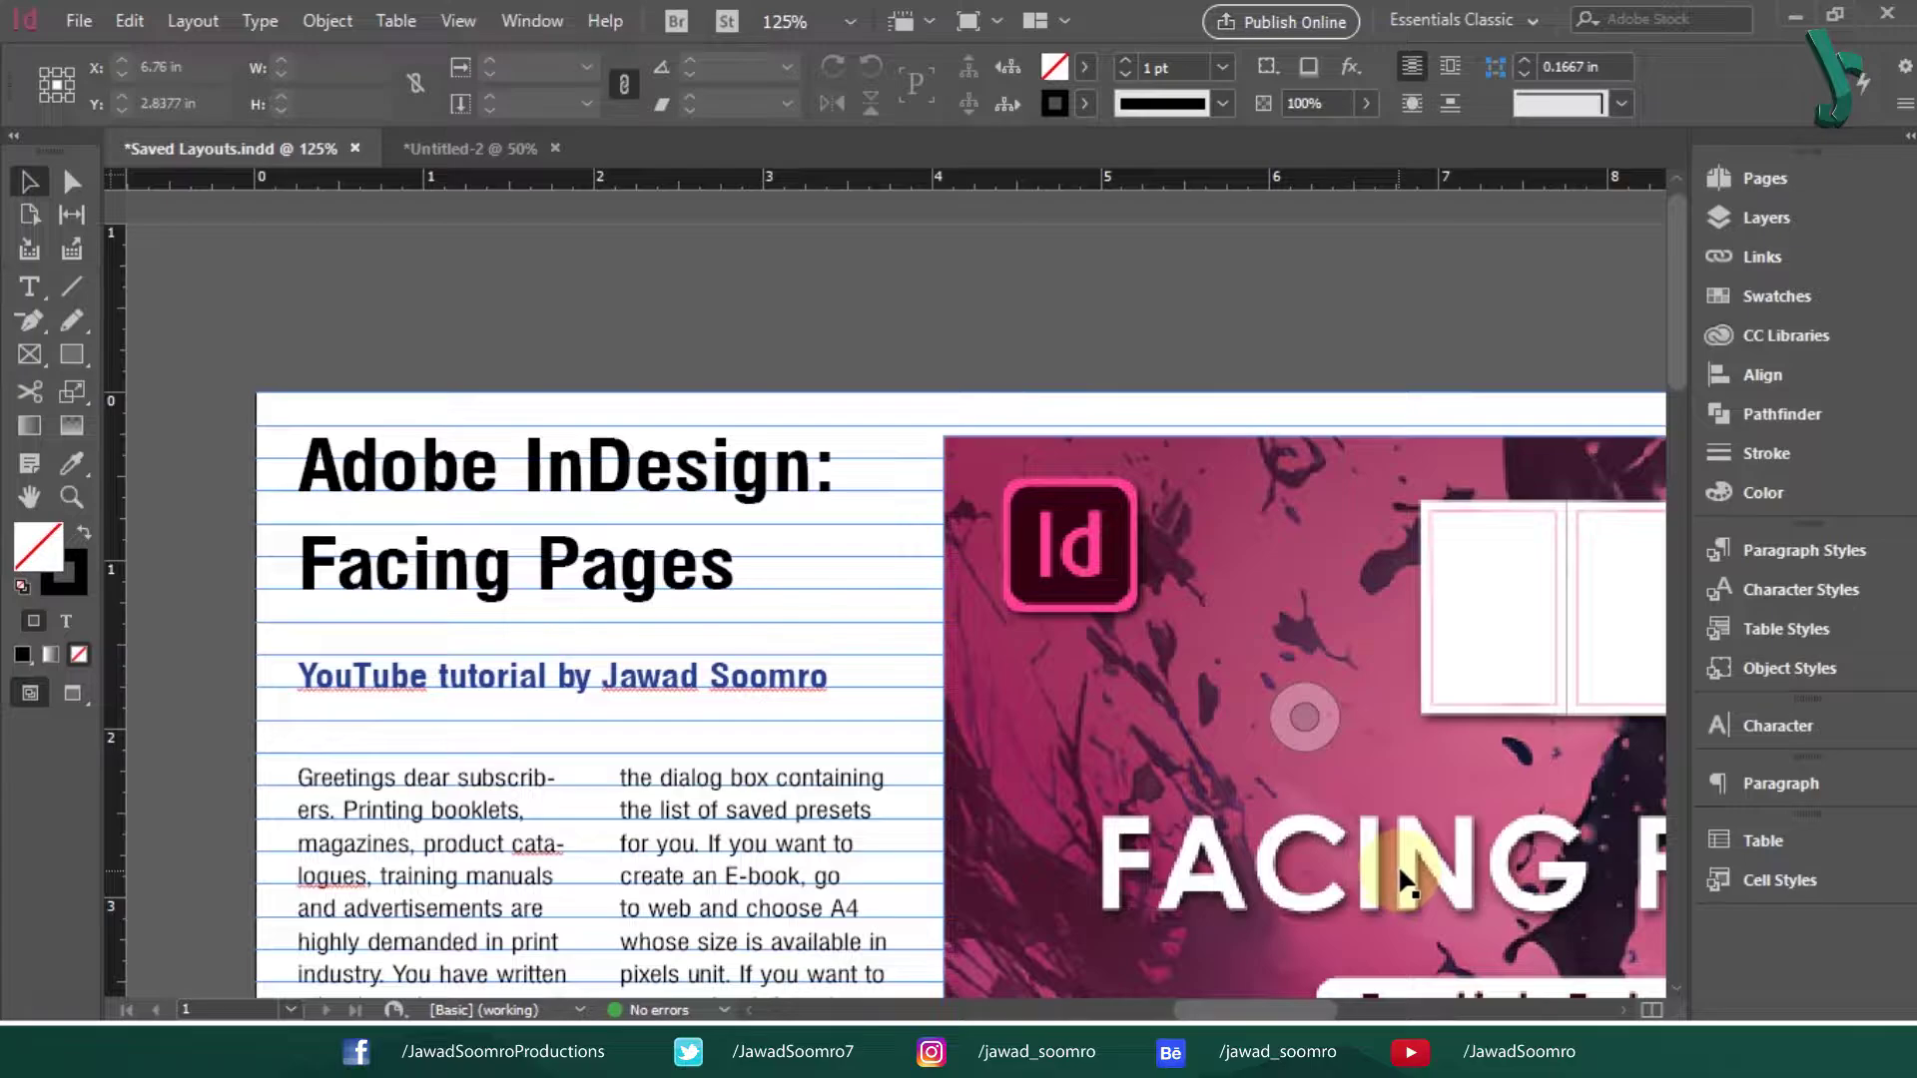
- Look through the Facing Pages article in Saved Layouts.indd, checking its columns, subheadings and large cover image
key(ctrl+minus)
key(ctrl+minus)
scroll(1363, 897, down, 10)
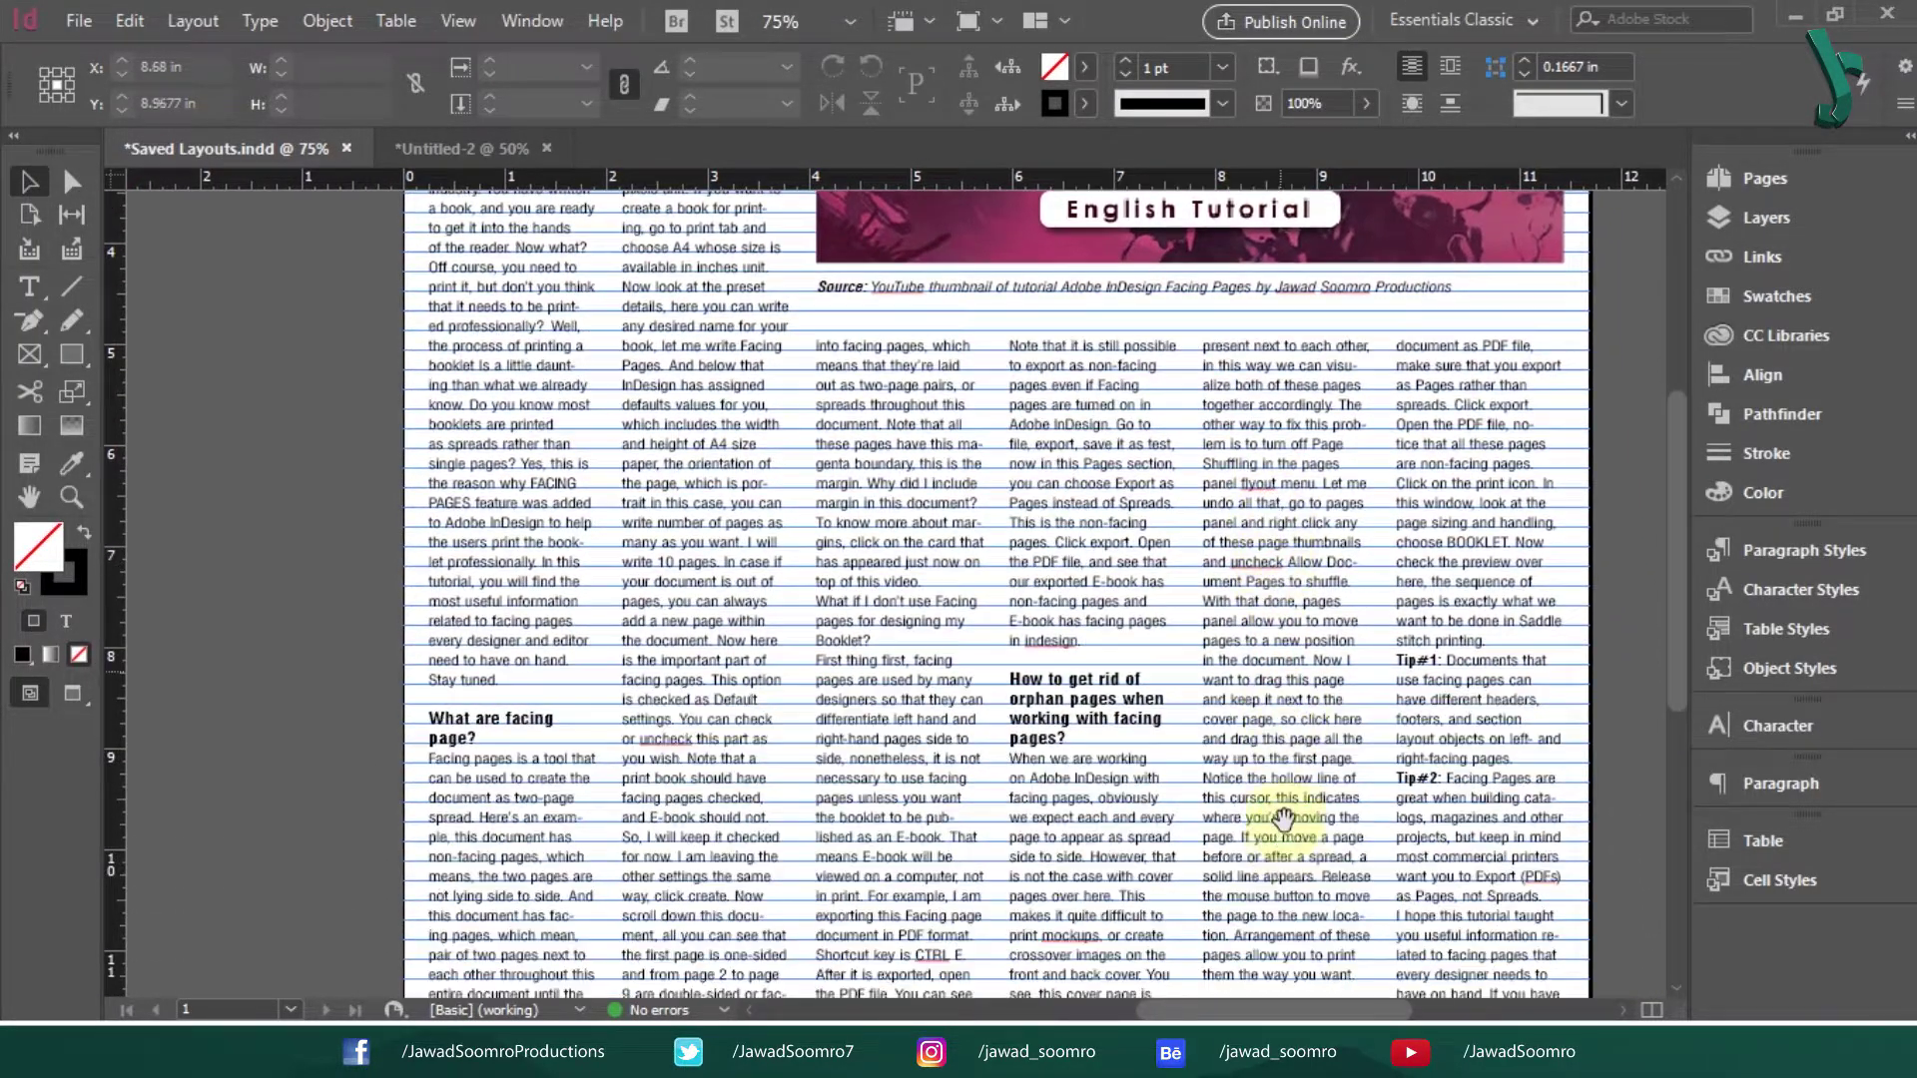
drag(1283, 819, 1298, 295)
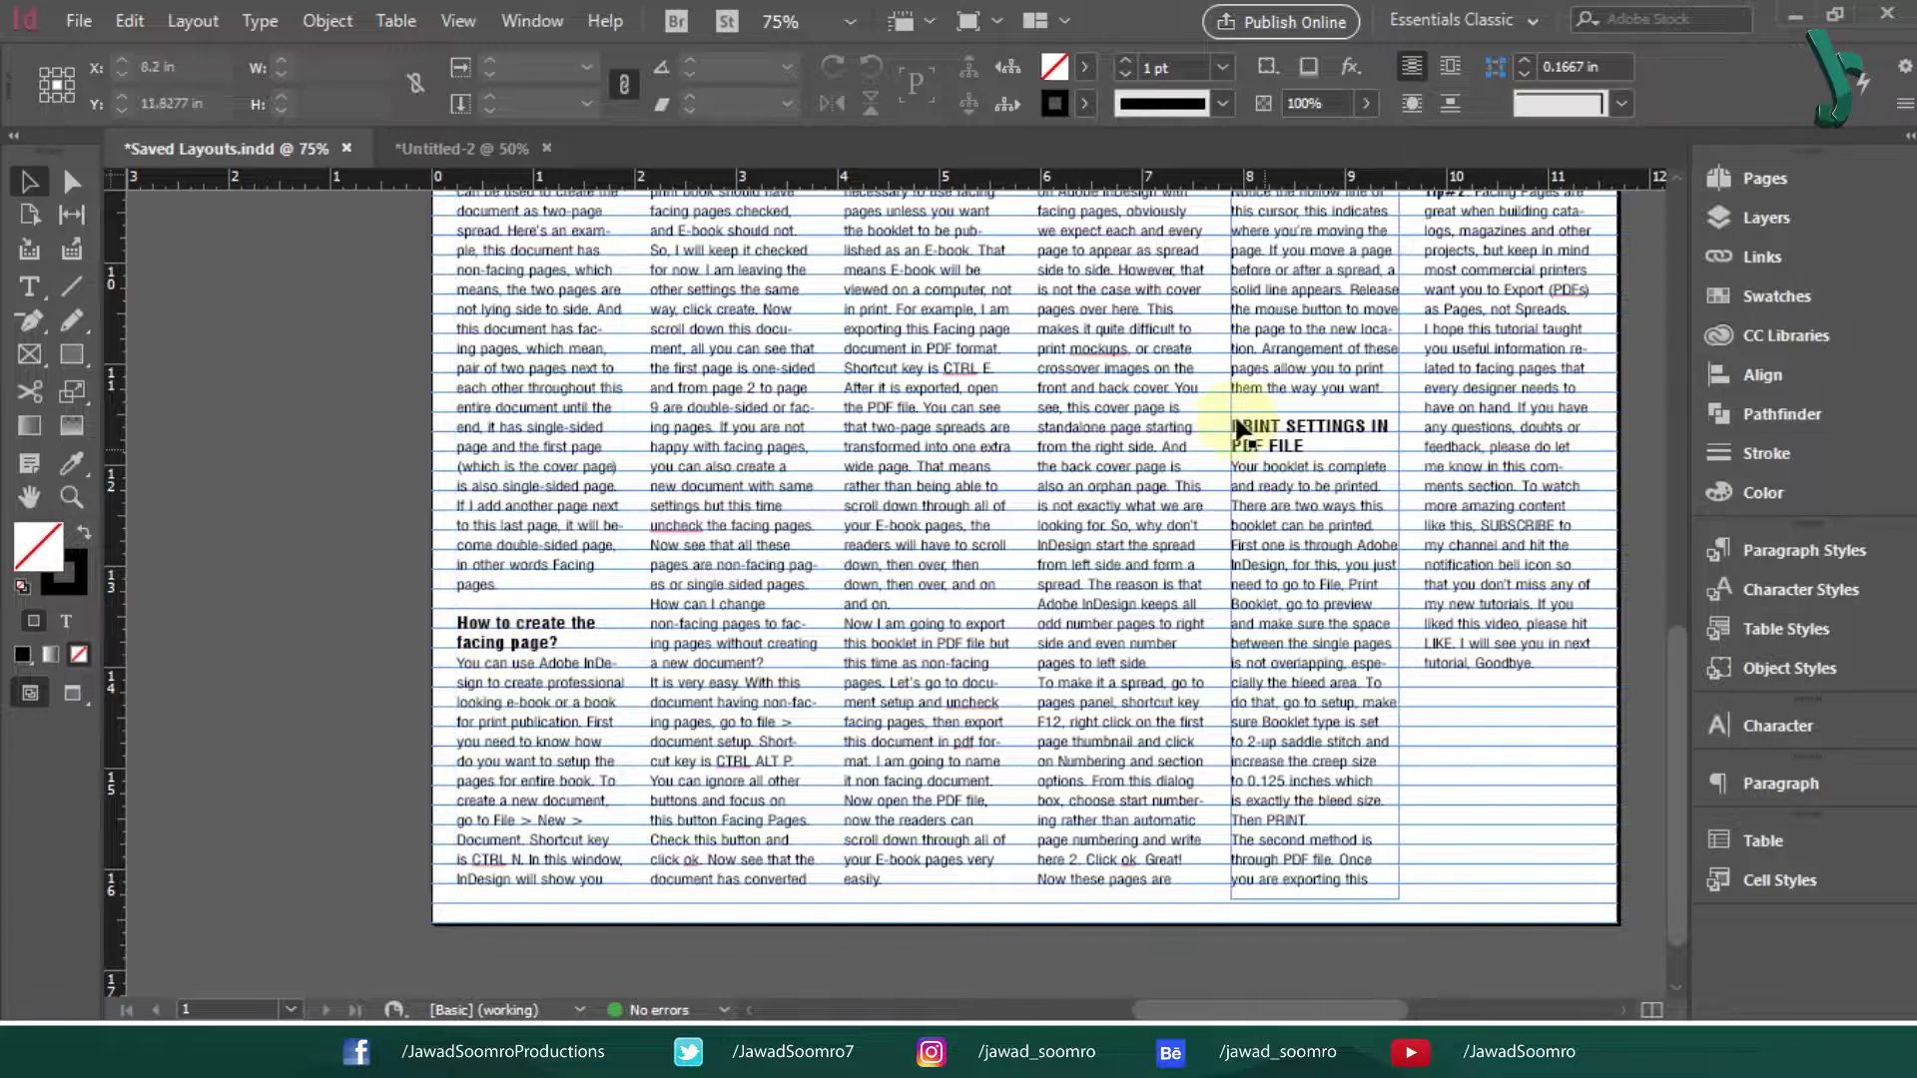
drag(1161, 414, 1115, 793)
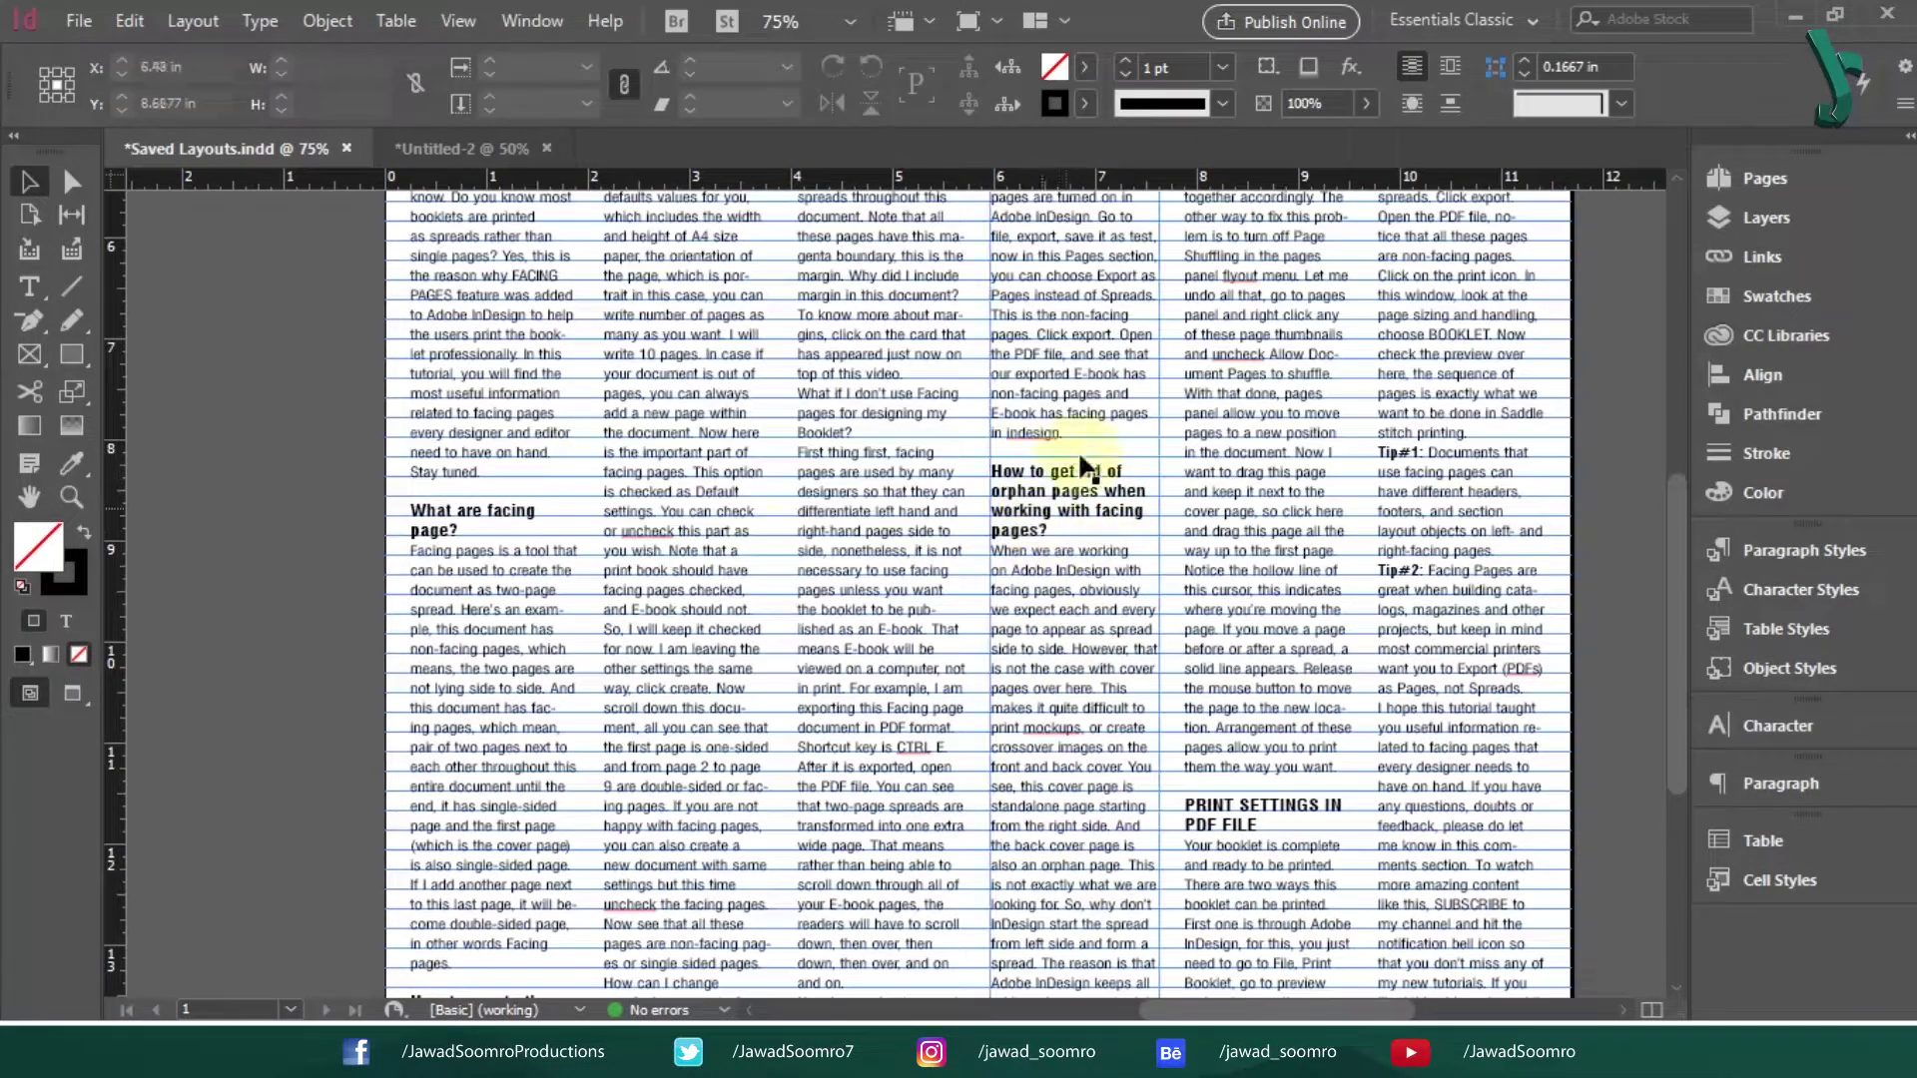
drag(522, 377, 560, 620)
drag(1426, 484, 1407, 694)
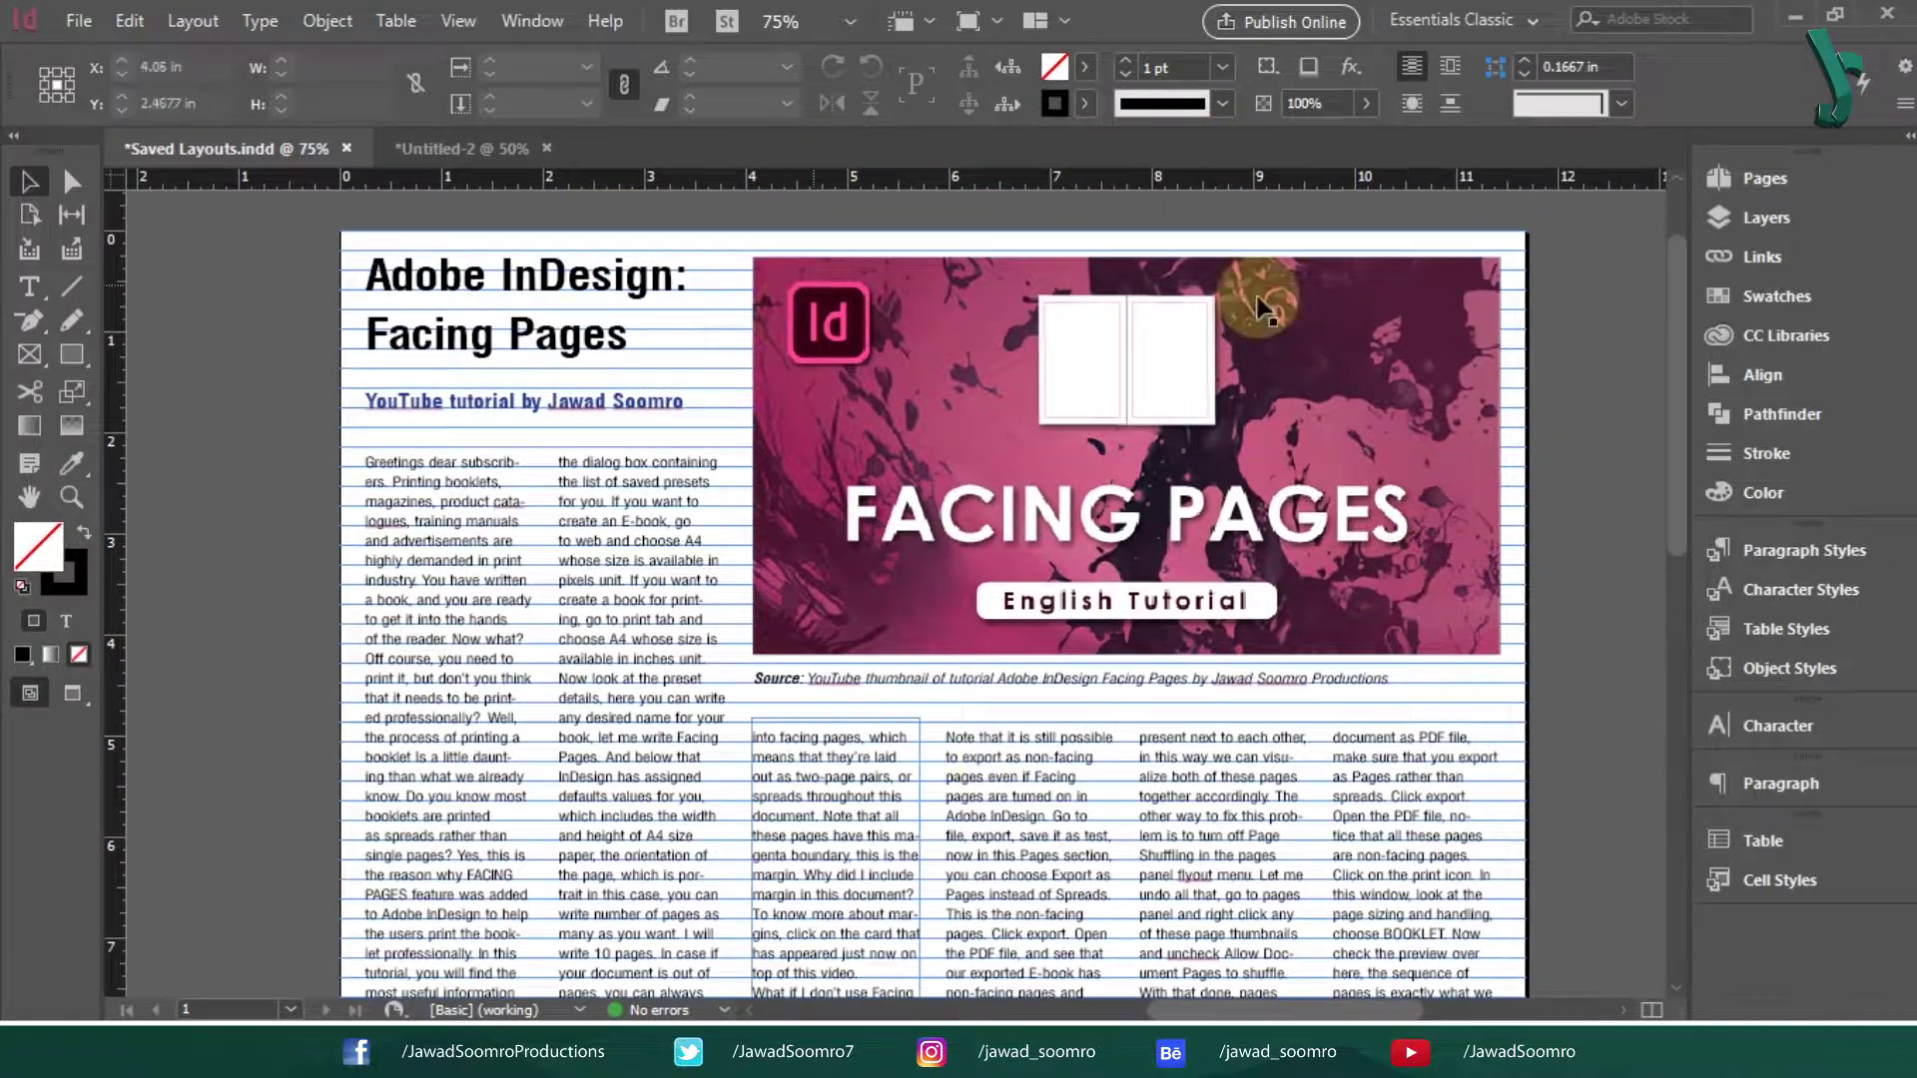
click(859, 334)
click(1372, 356)
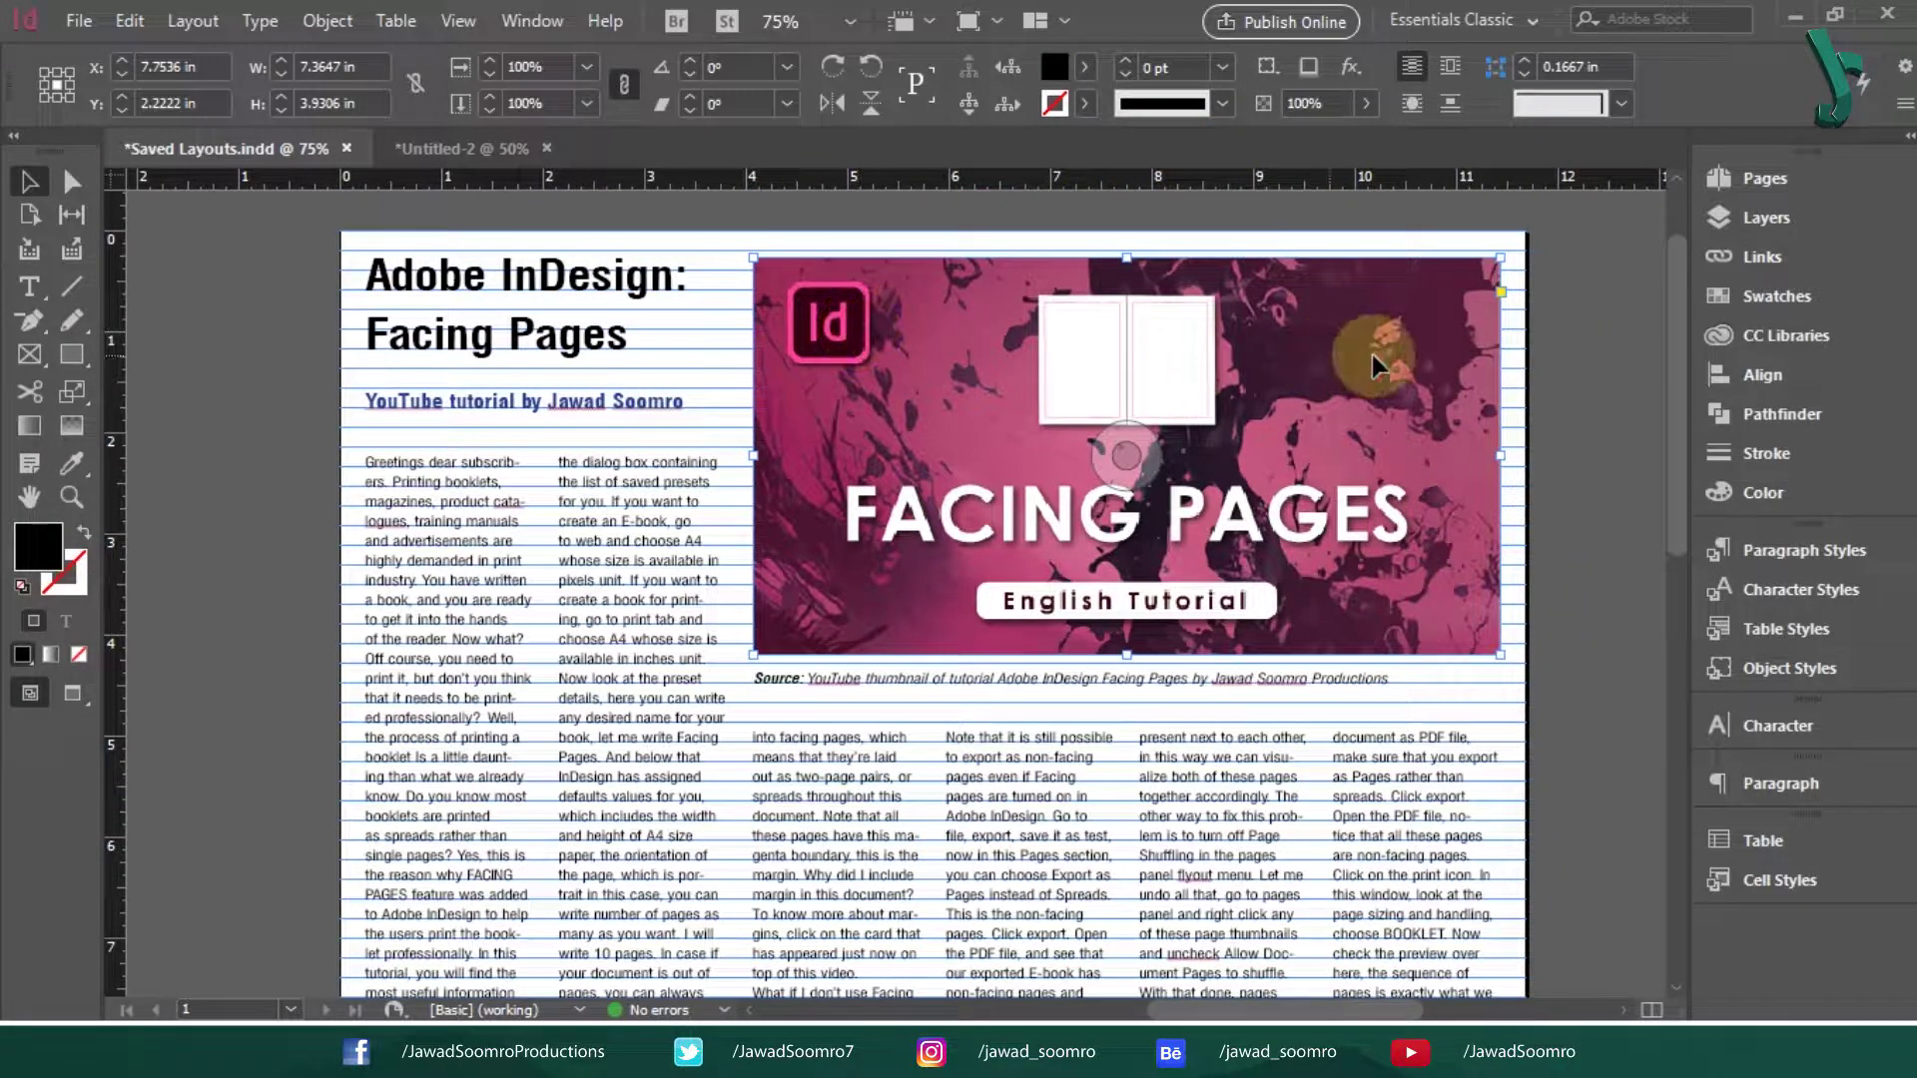
click(1556, 381)
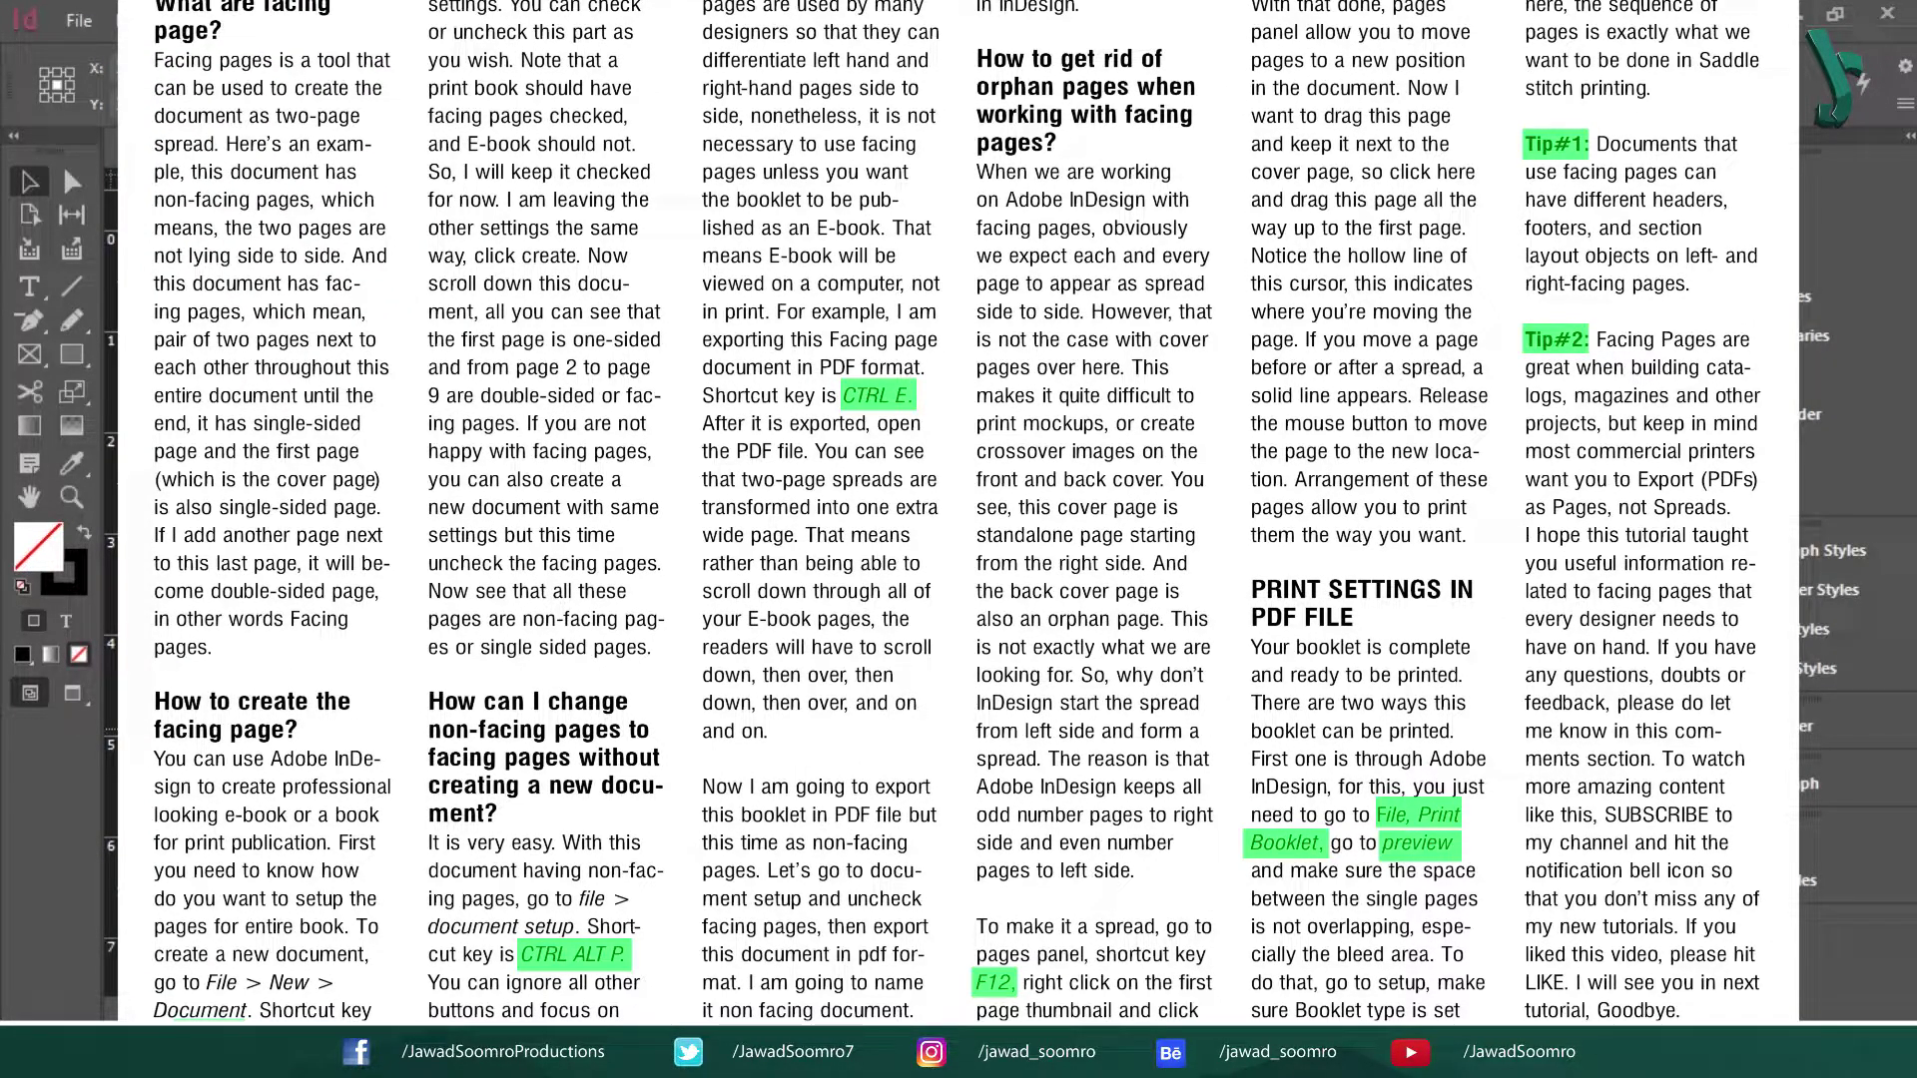
- Check the text formatting of the orphan pages and "What are facing page?" subheadings and the "Tip#1:" and "Tip#2:" labels
key(t)
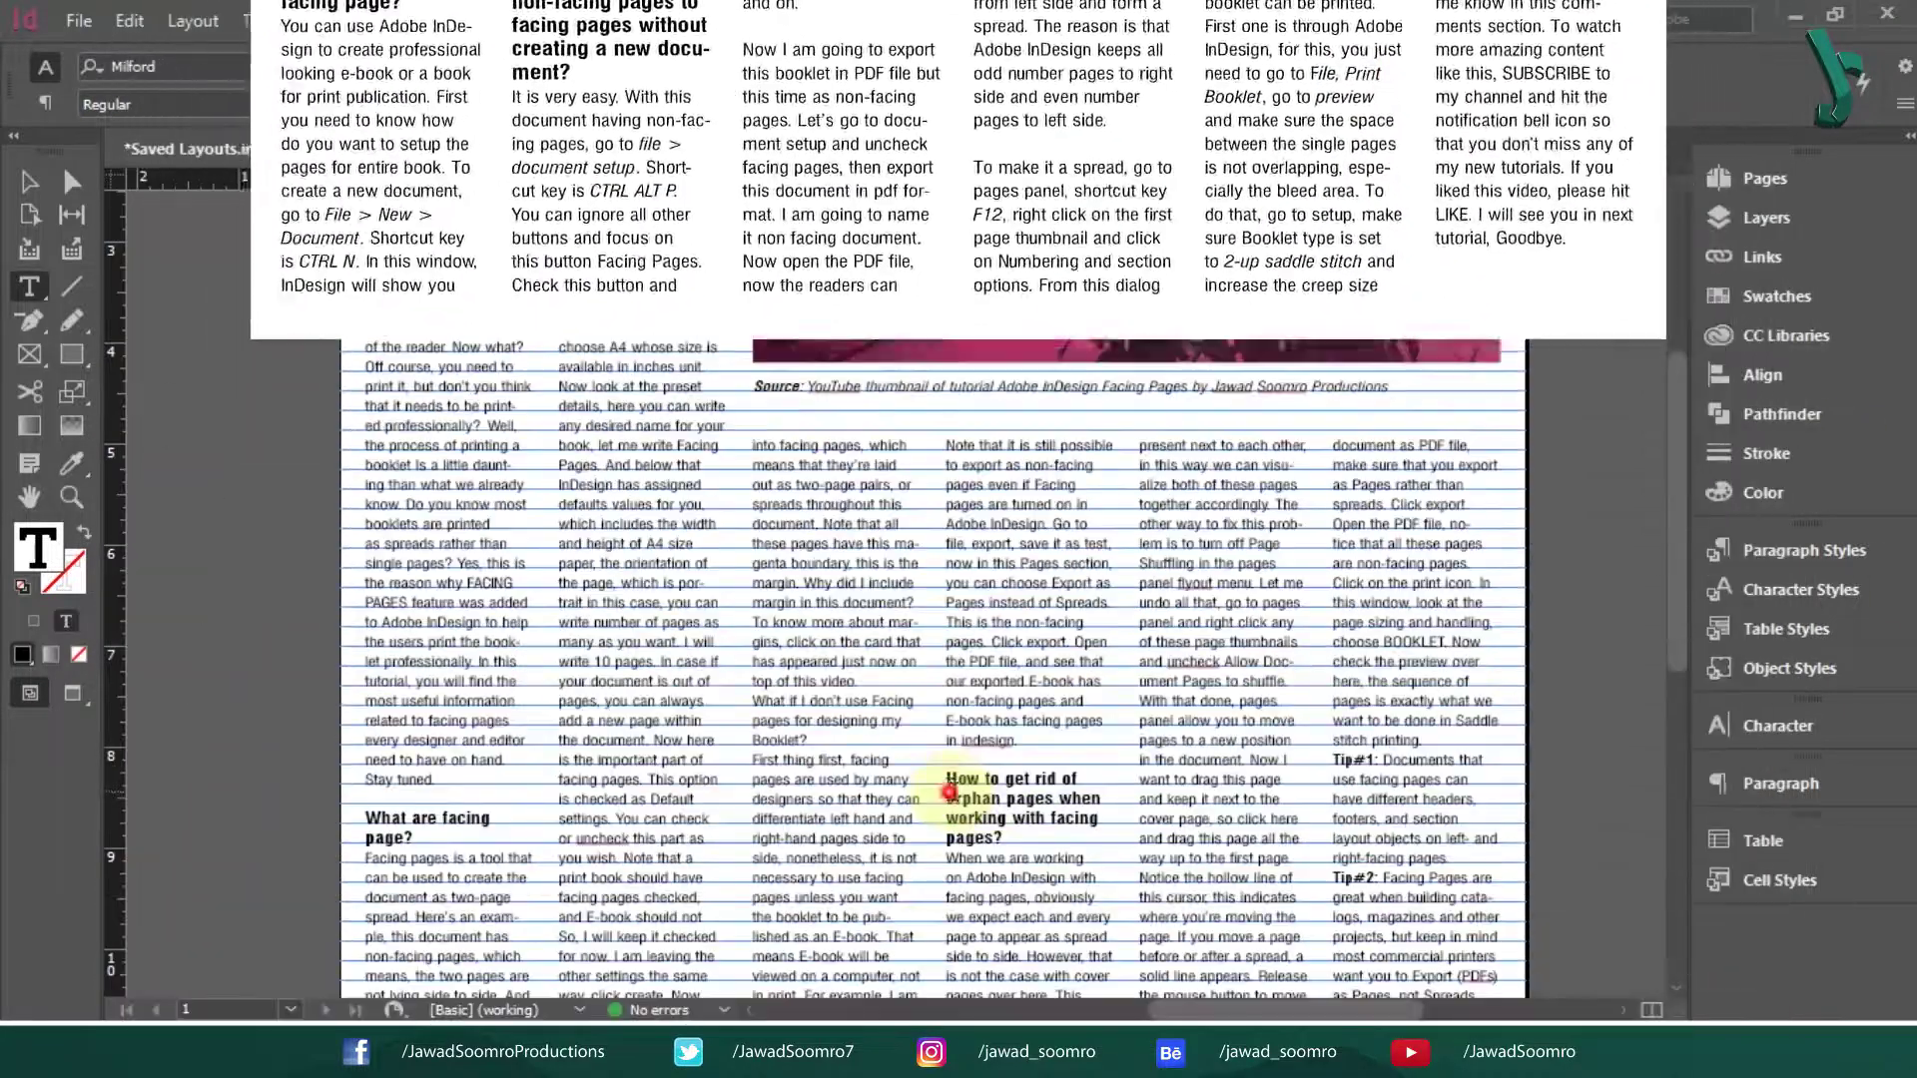
drag(947, 798, 1105, 819)
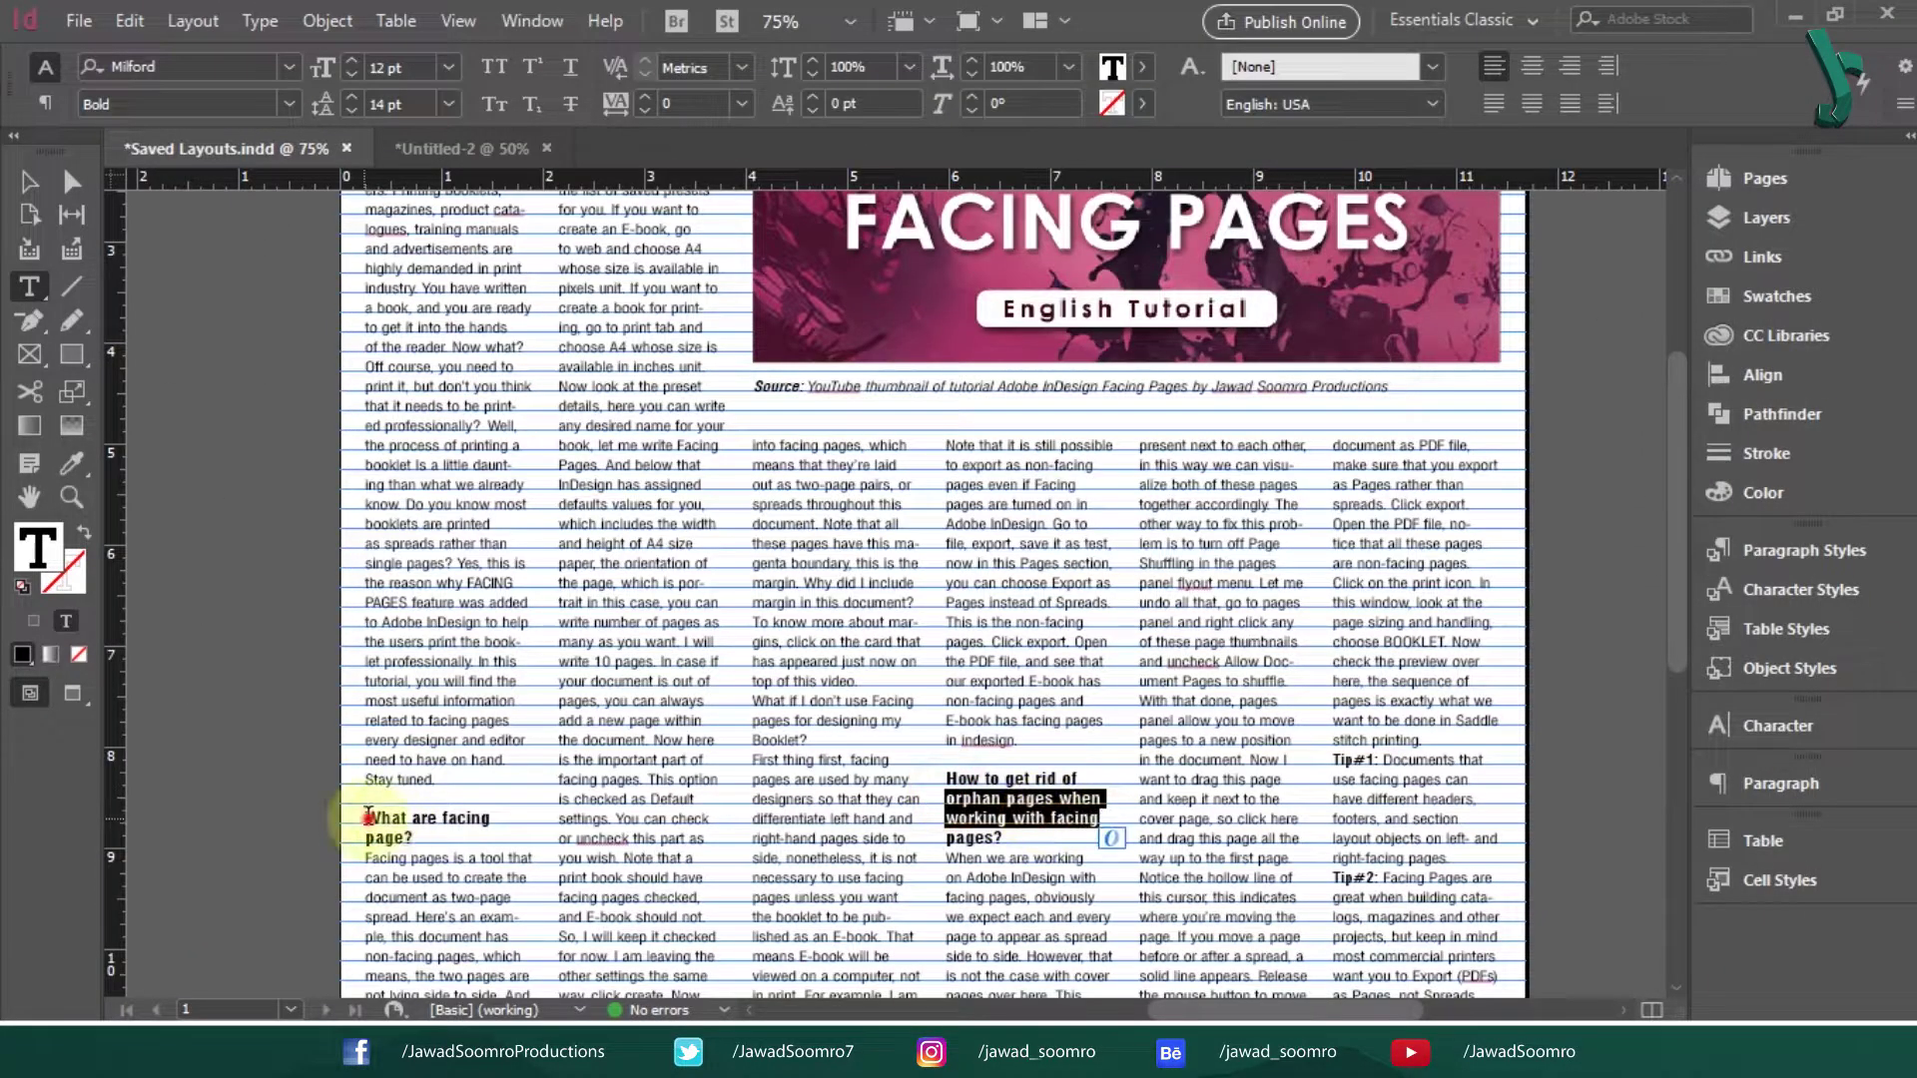
drag(369, 818, 443, 858)
drag(1333, 760, 1379, 760)
drag(1333, 877, 1379, 877)
drag(1672, 599, 1670, 751)
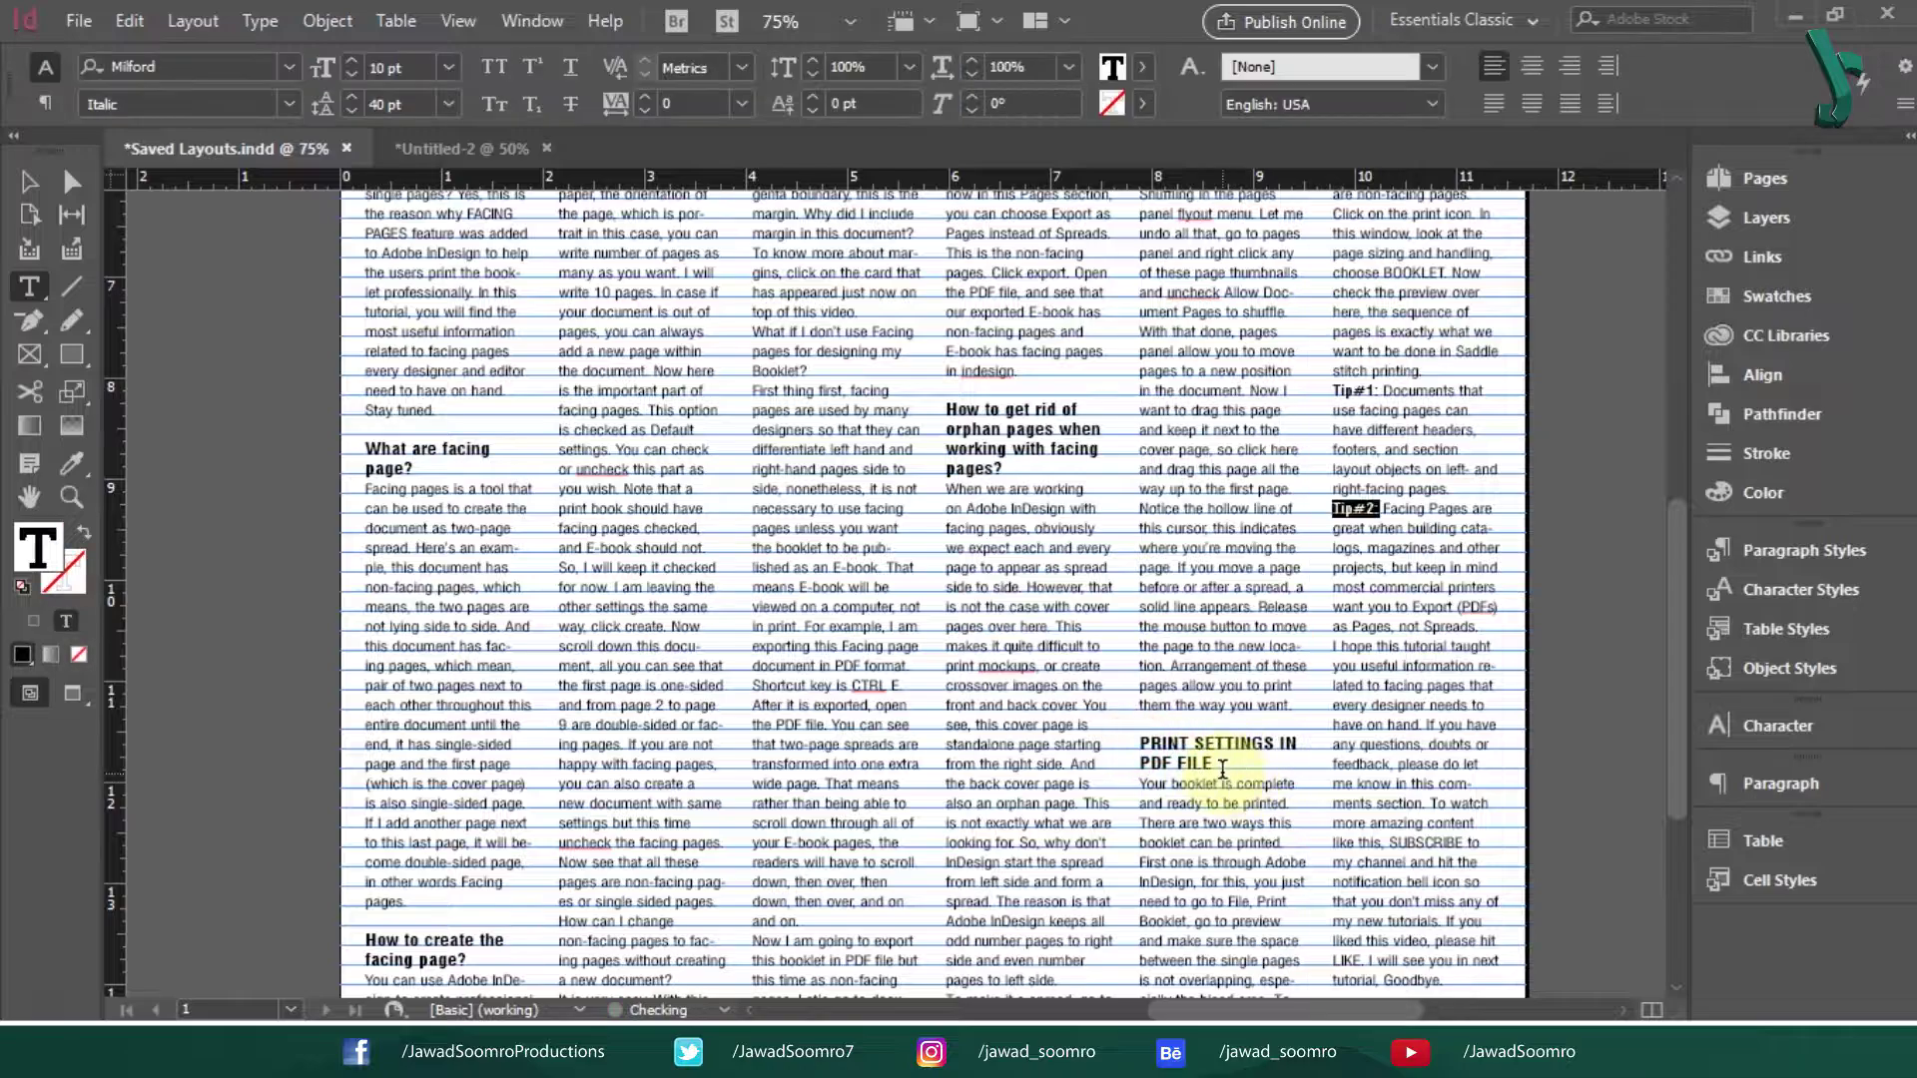
click(28, 181)
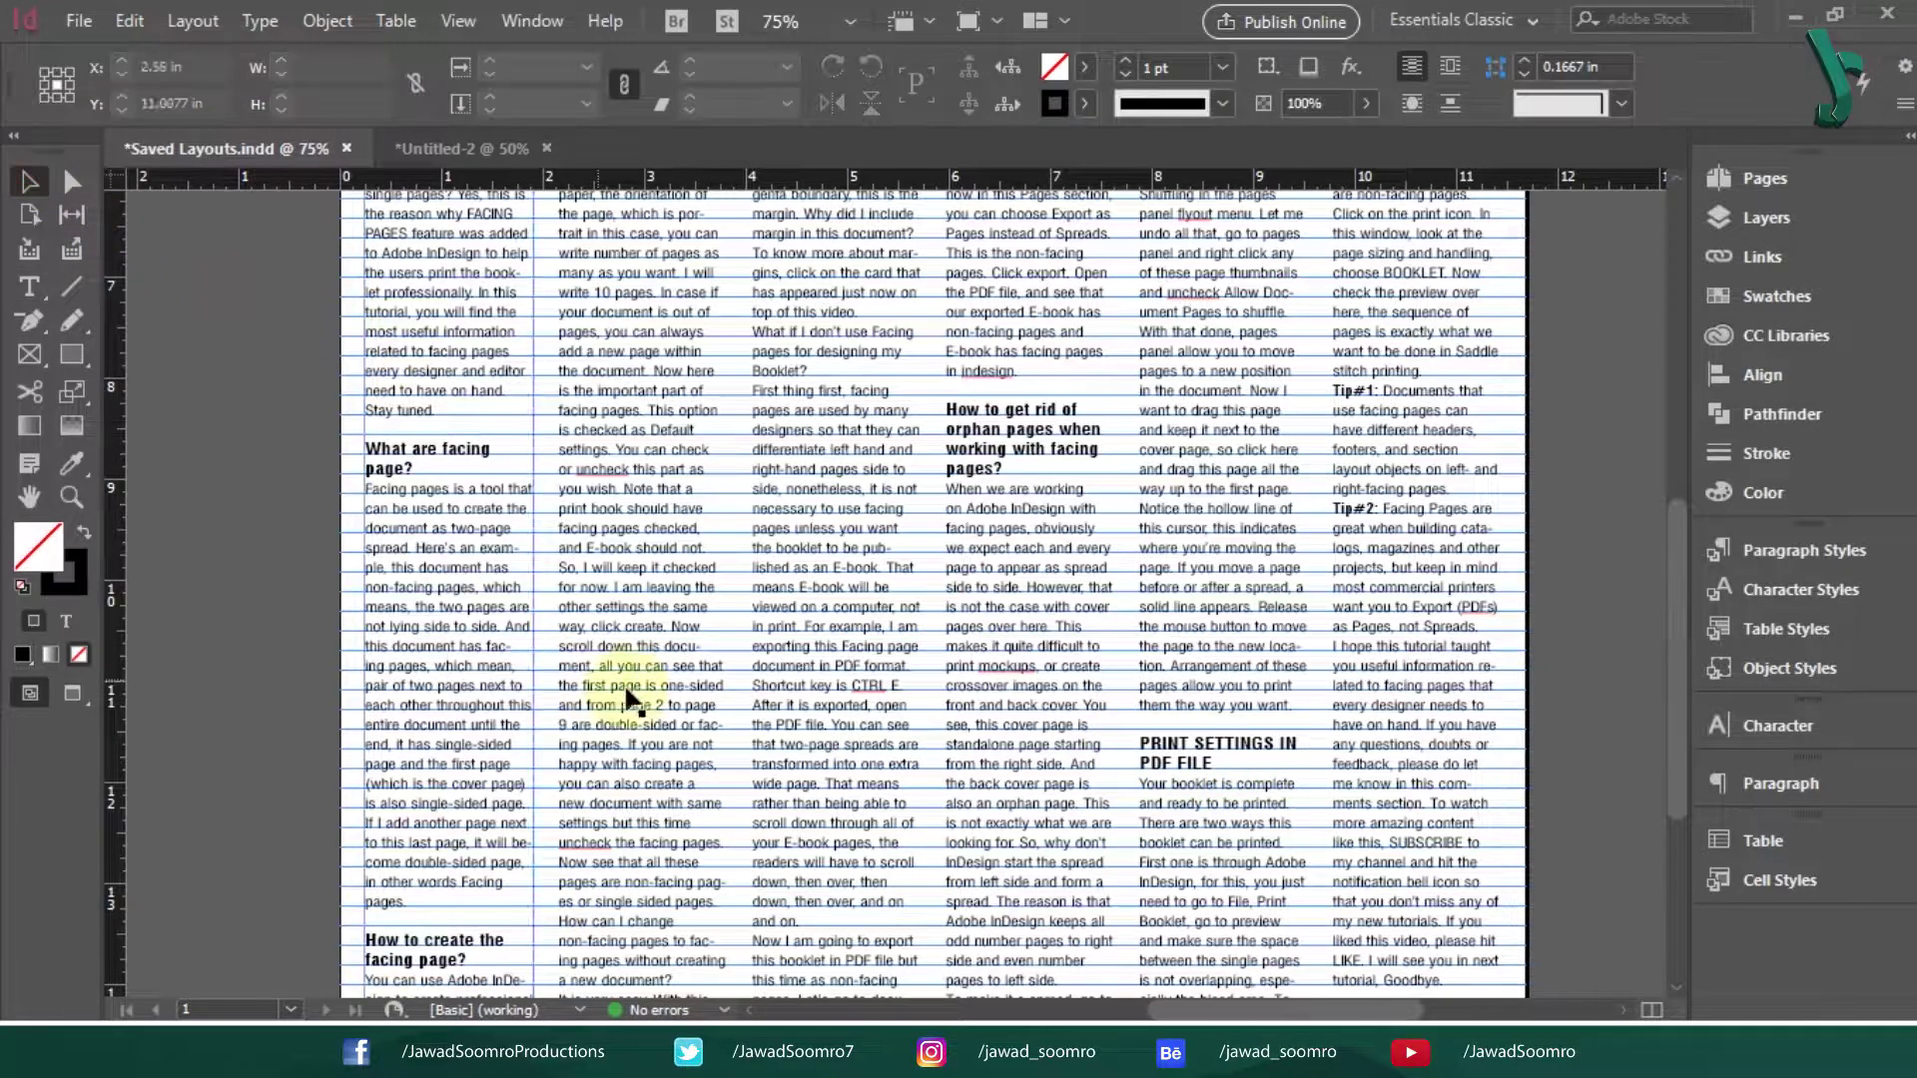
- Examine closely how the "What are facing page?" subheading and its surrounding body text sit on the baseline grid
key(ctrl+2)
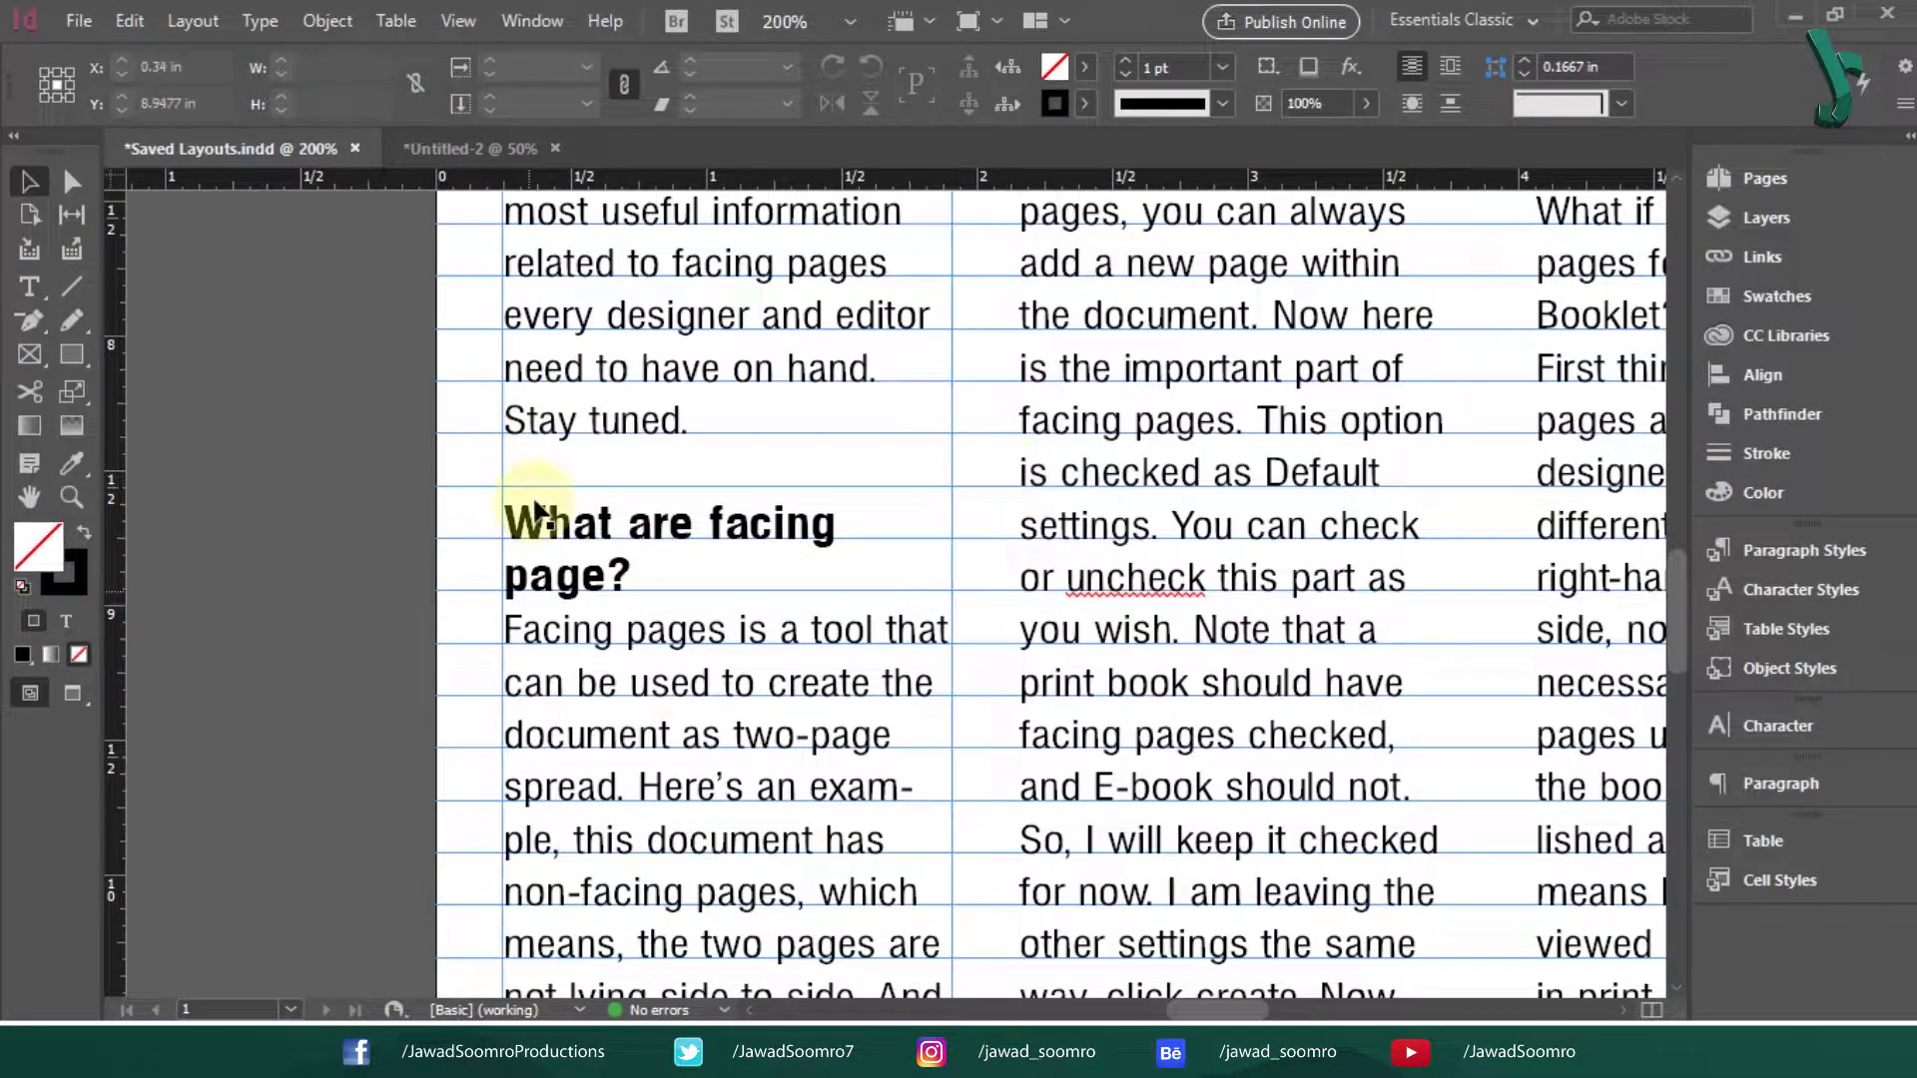
key(ctrl+minus)
key(ctrl+minus)
drag(1223, 796, 552, 664)
scroll(1250, 823, left, 5)
scroll(898, 649, up, 3)
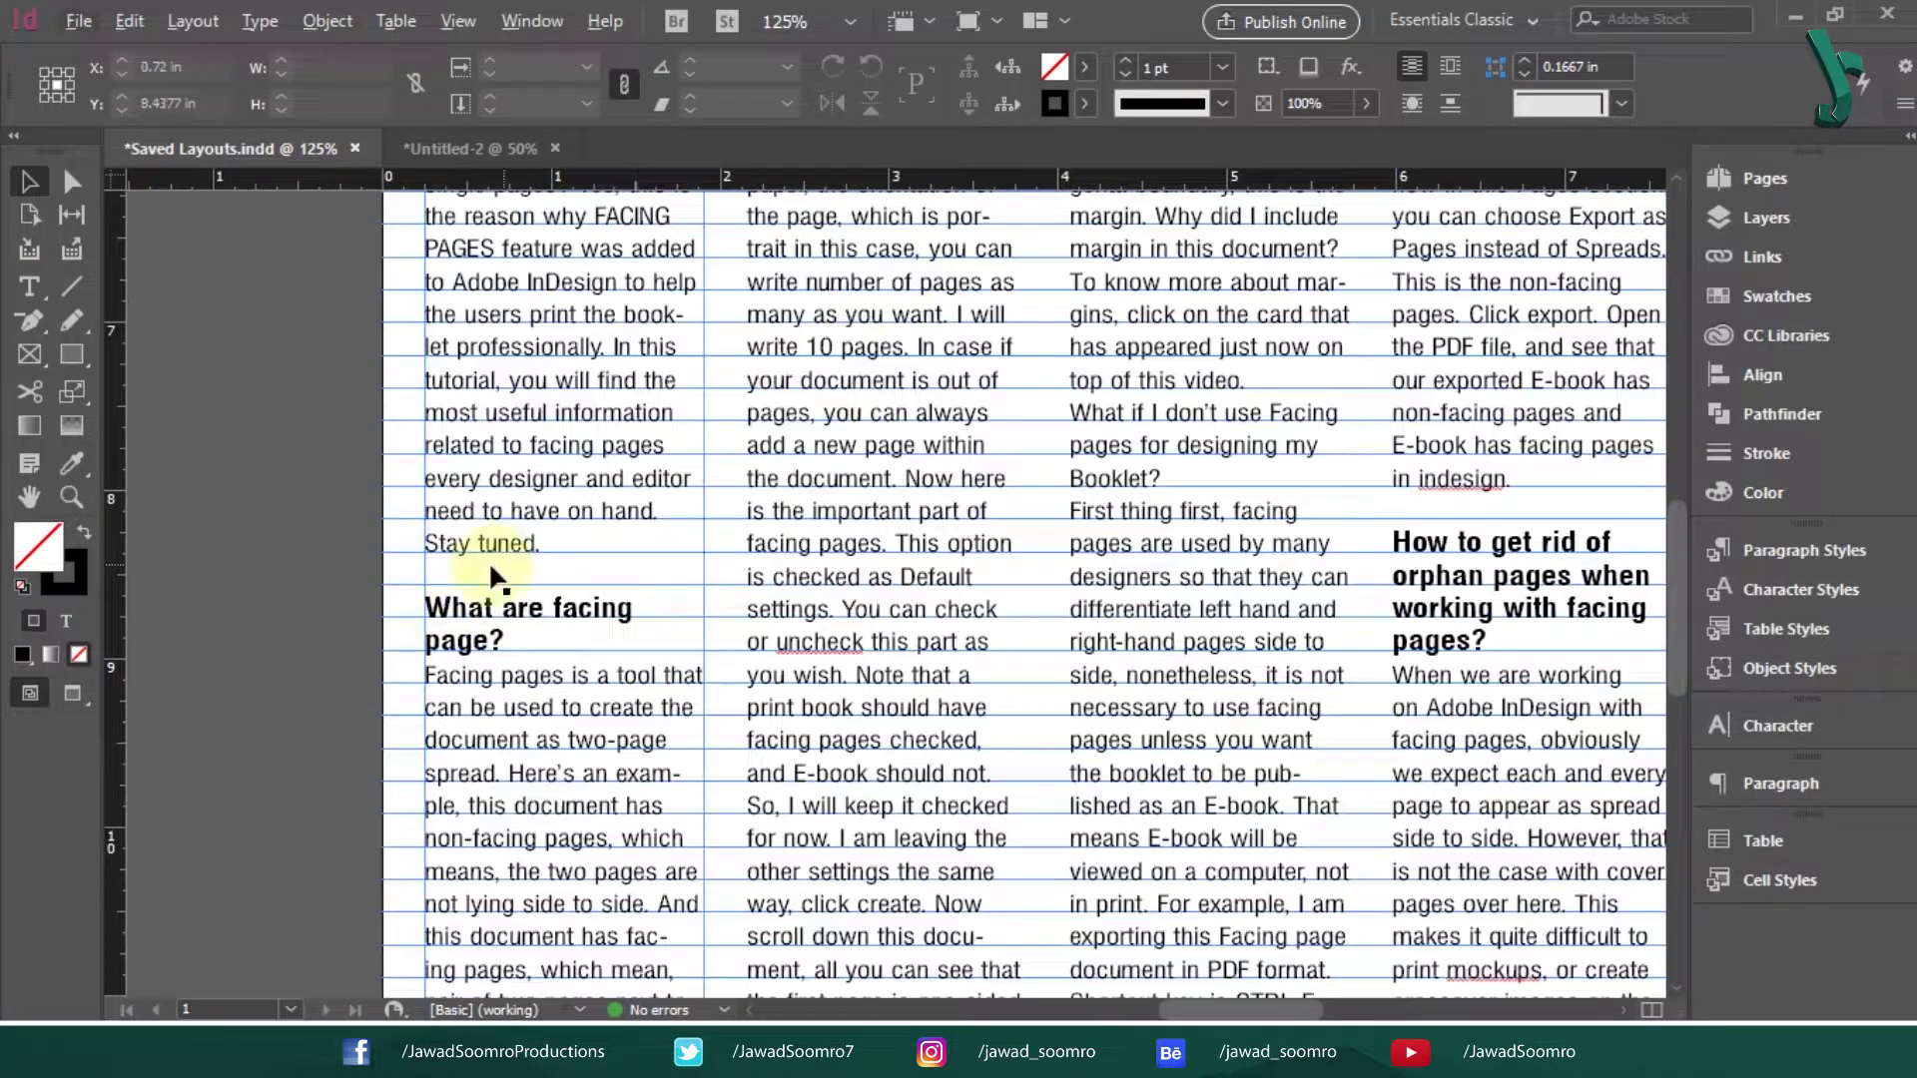
key(ctrl+equal)
key(ctrl+equal)
key(ctrl+equal)
scroll(1219, 556, left, 5)
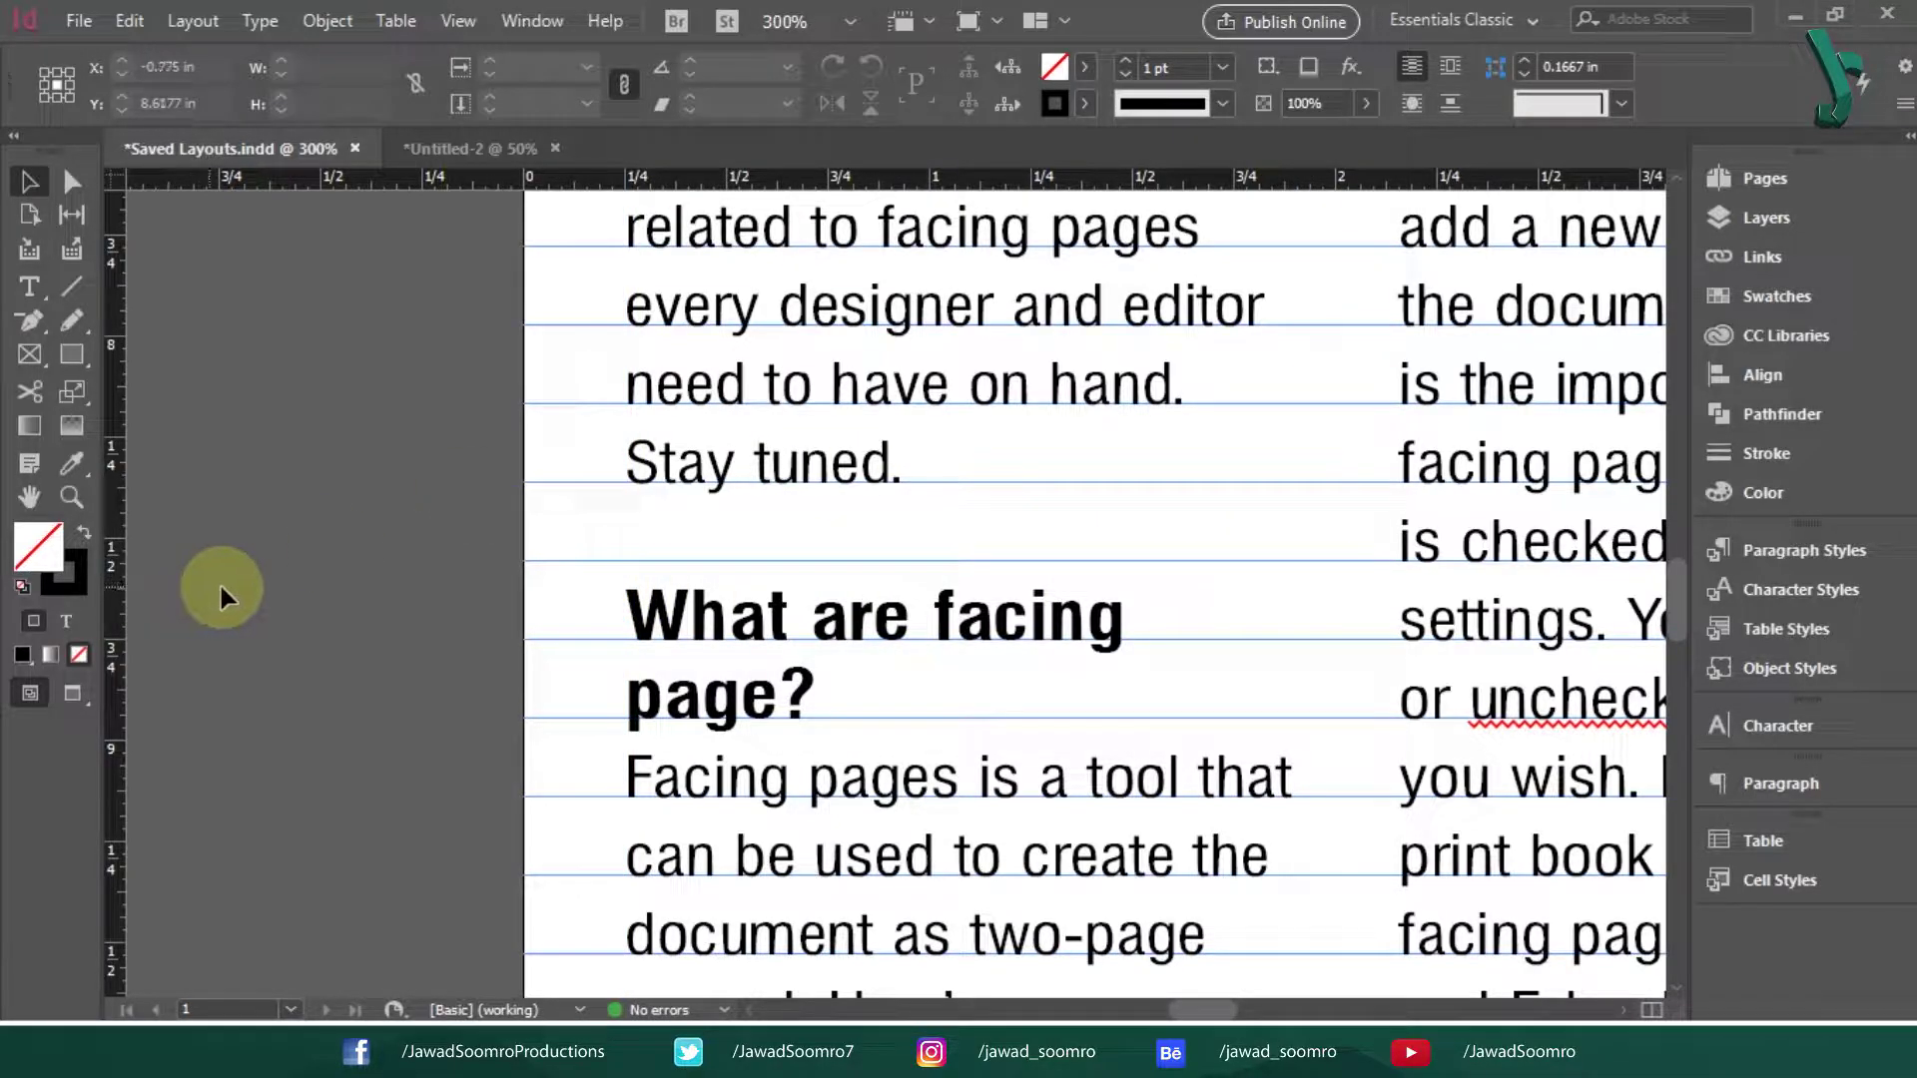
key(ctrl+minus)
key(ctrl+minus)
scroll(569, 888, down, 5)
scroll(920, 293, up, 3)
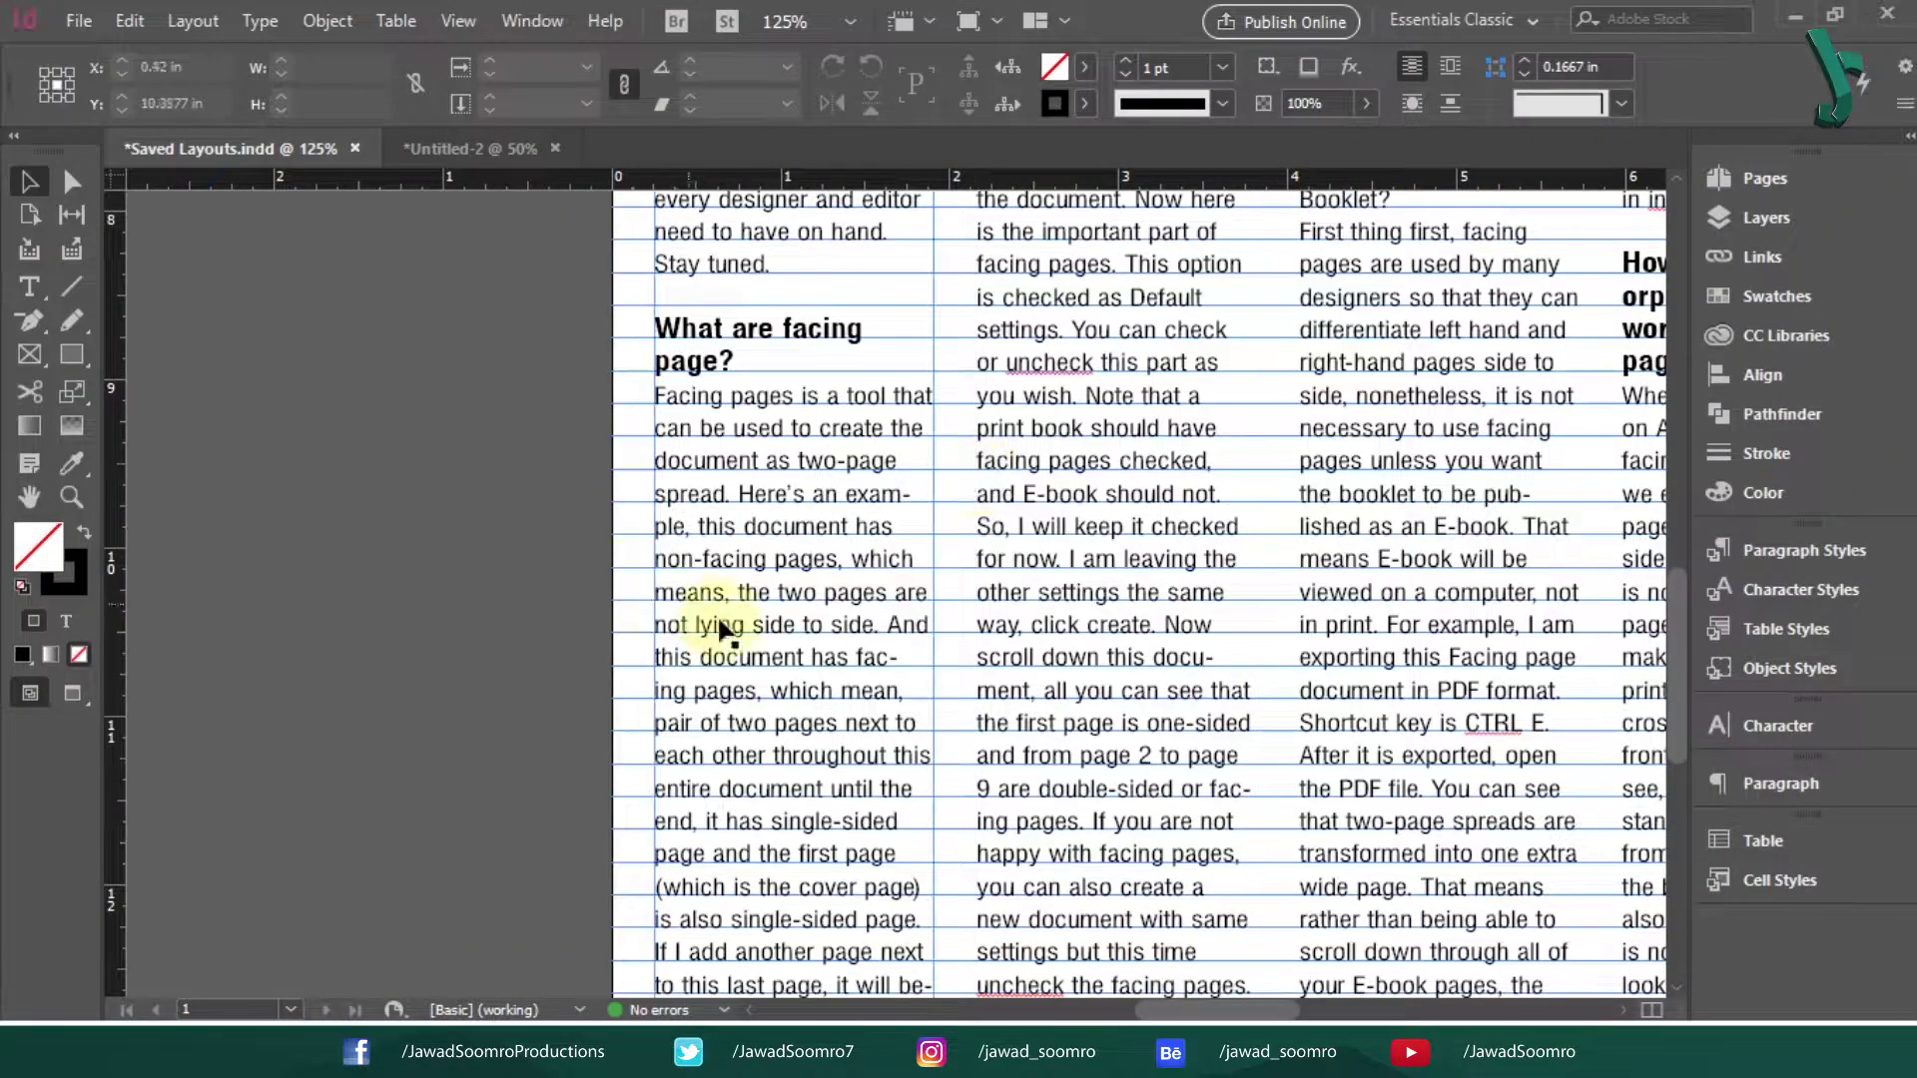
- Apply the Sub headings paragraph style to the body paragraph beneath "What are facing page?"
click(1797, 550)
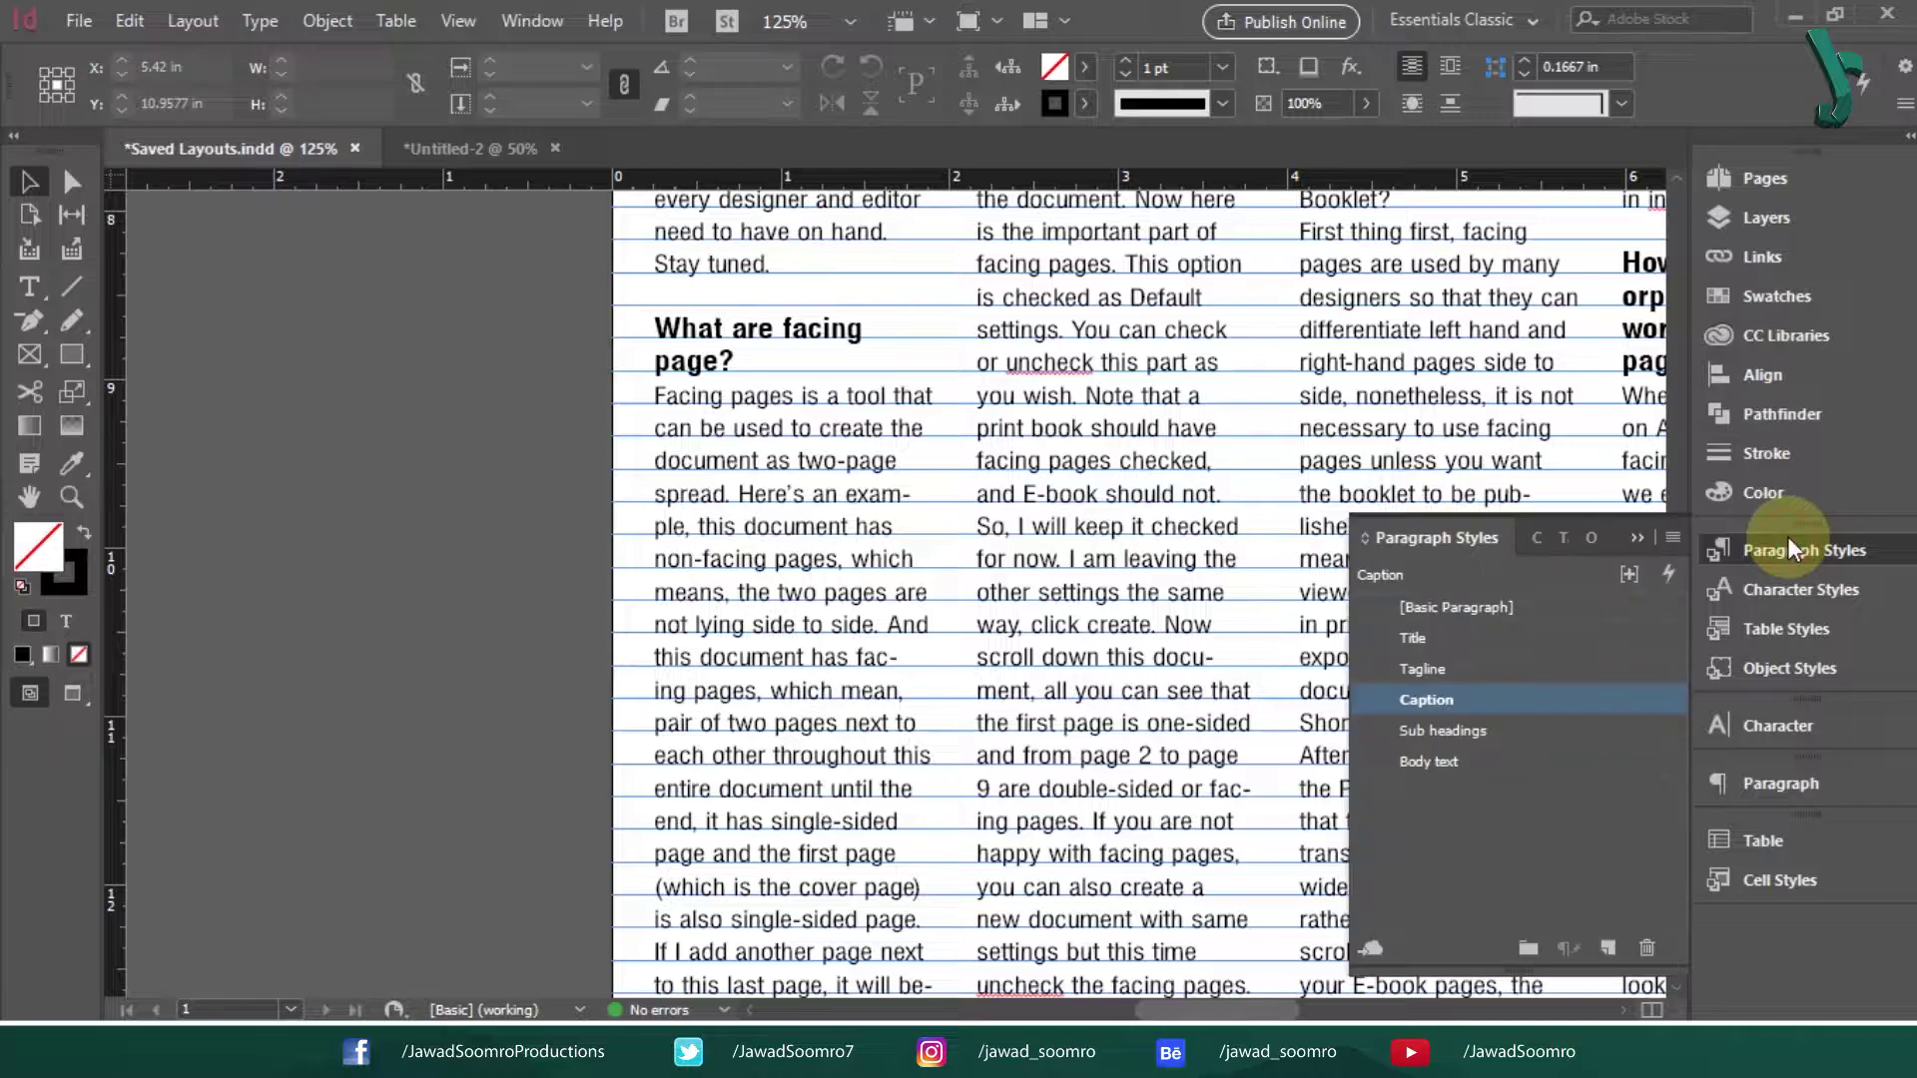
double_click(756, 556)
drag(655, 396, 933, 988)
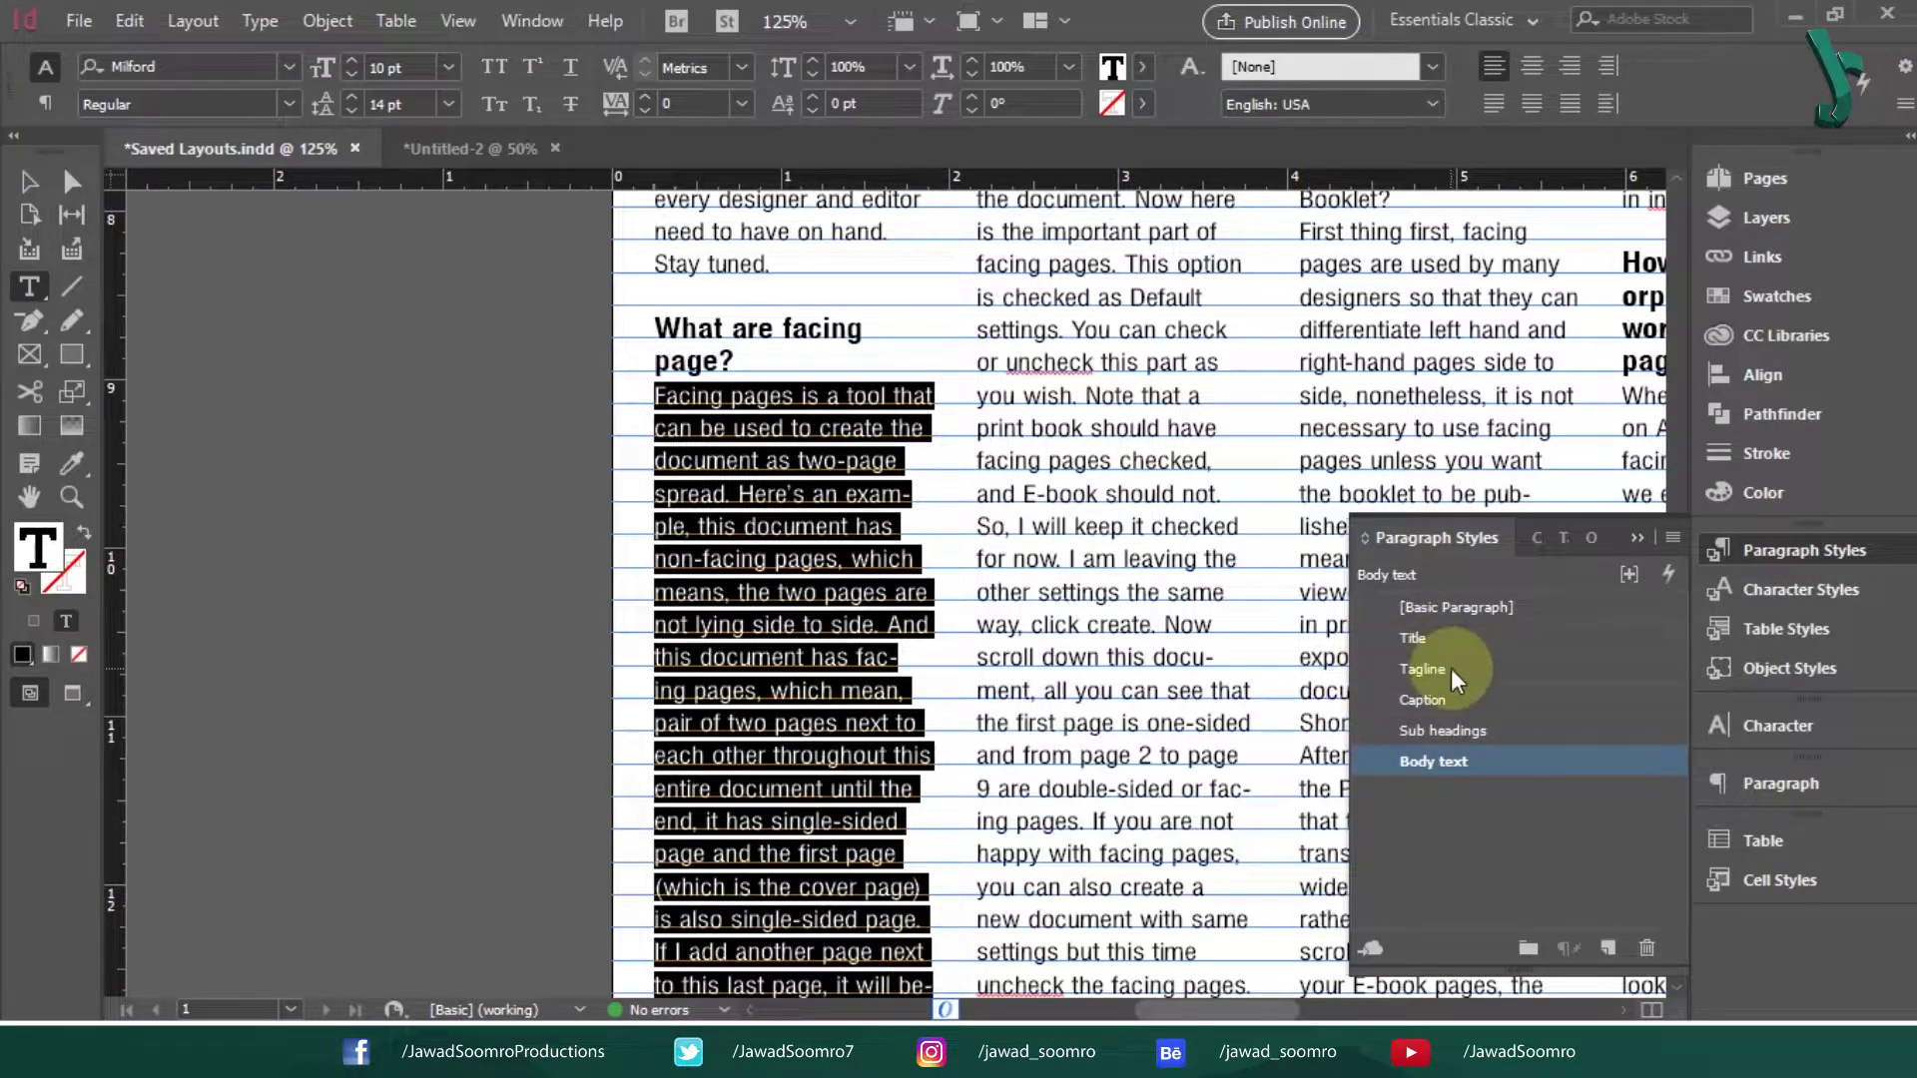
click(1478, 730)
click(902, 577)
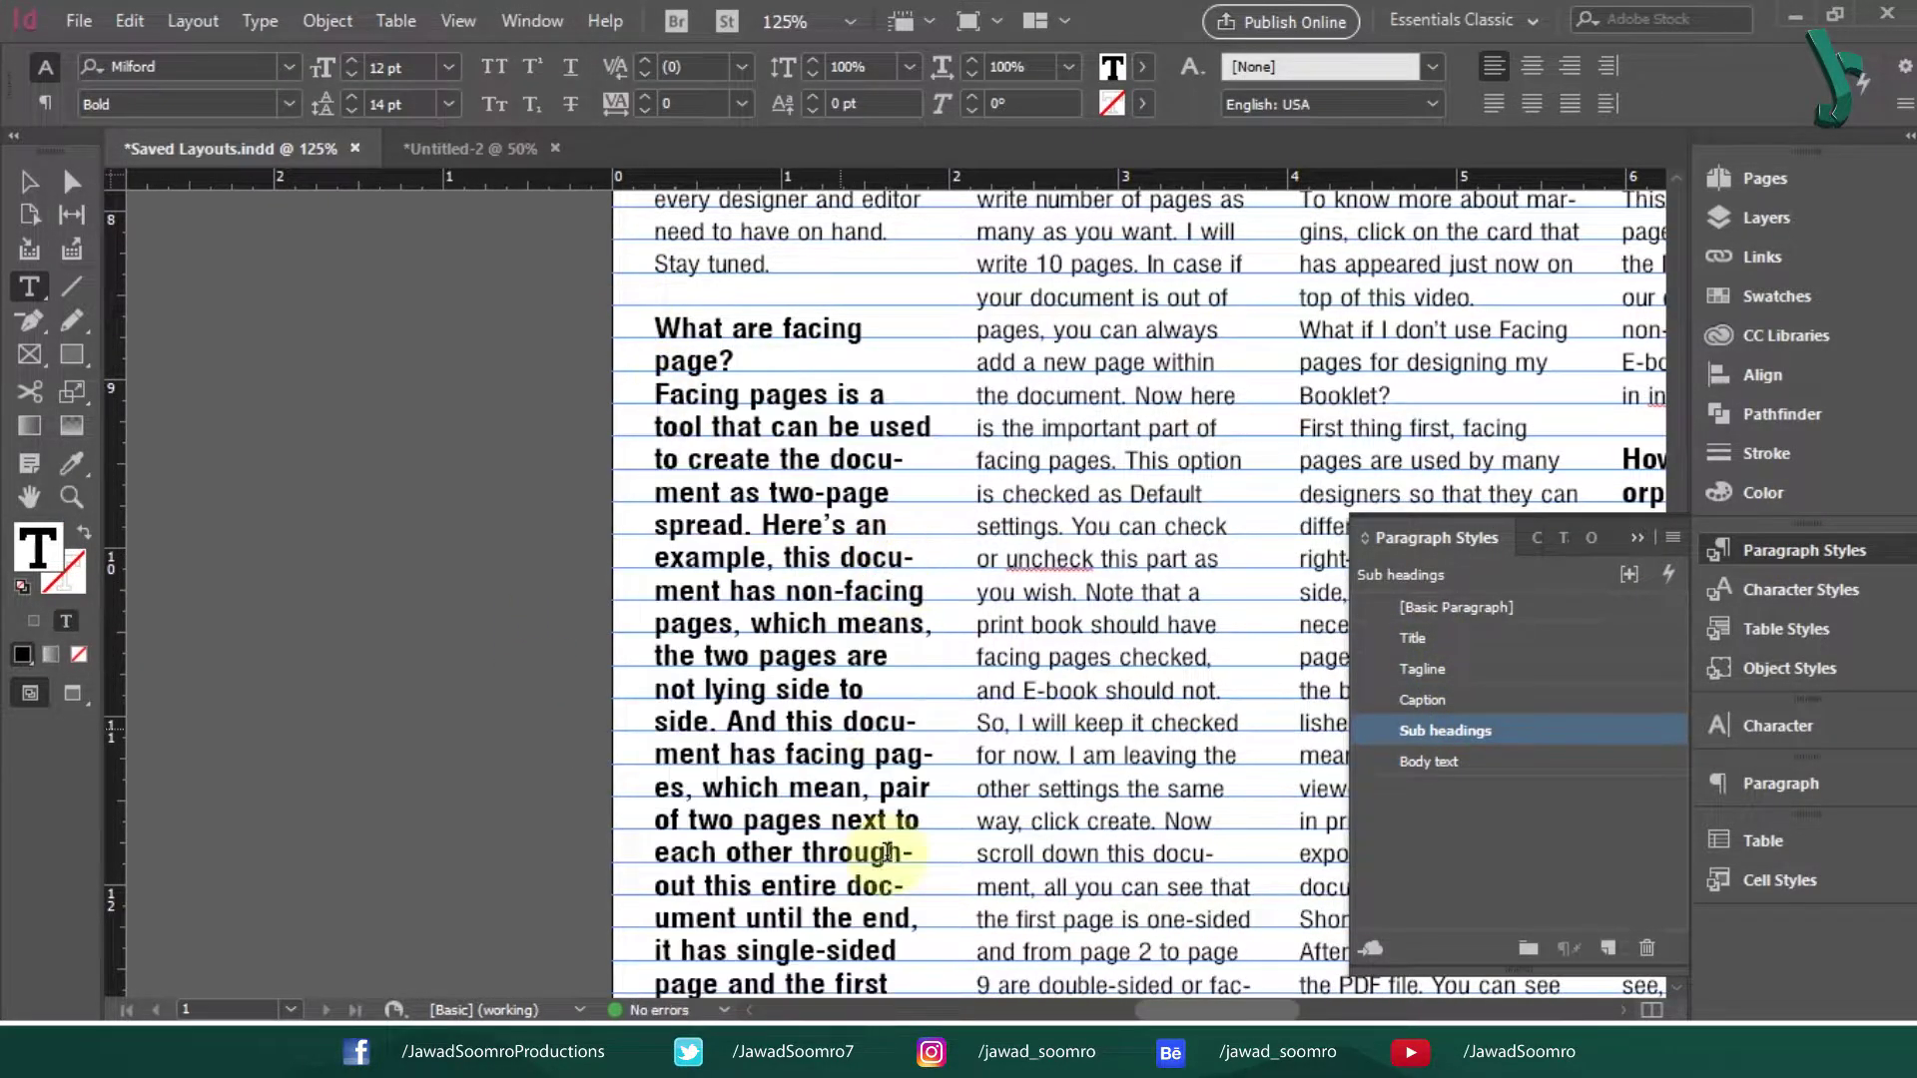
- Display the character styles and try a different font style on the "What are facing page?" subheading and its paragraph
drag(658, 325, 914, 989)
click(1824, 591)
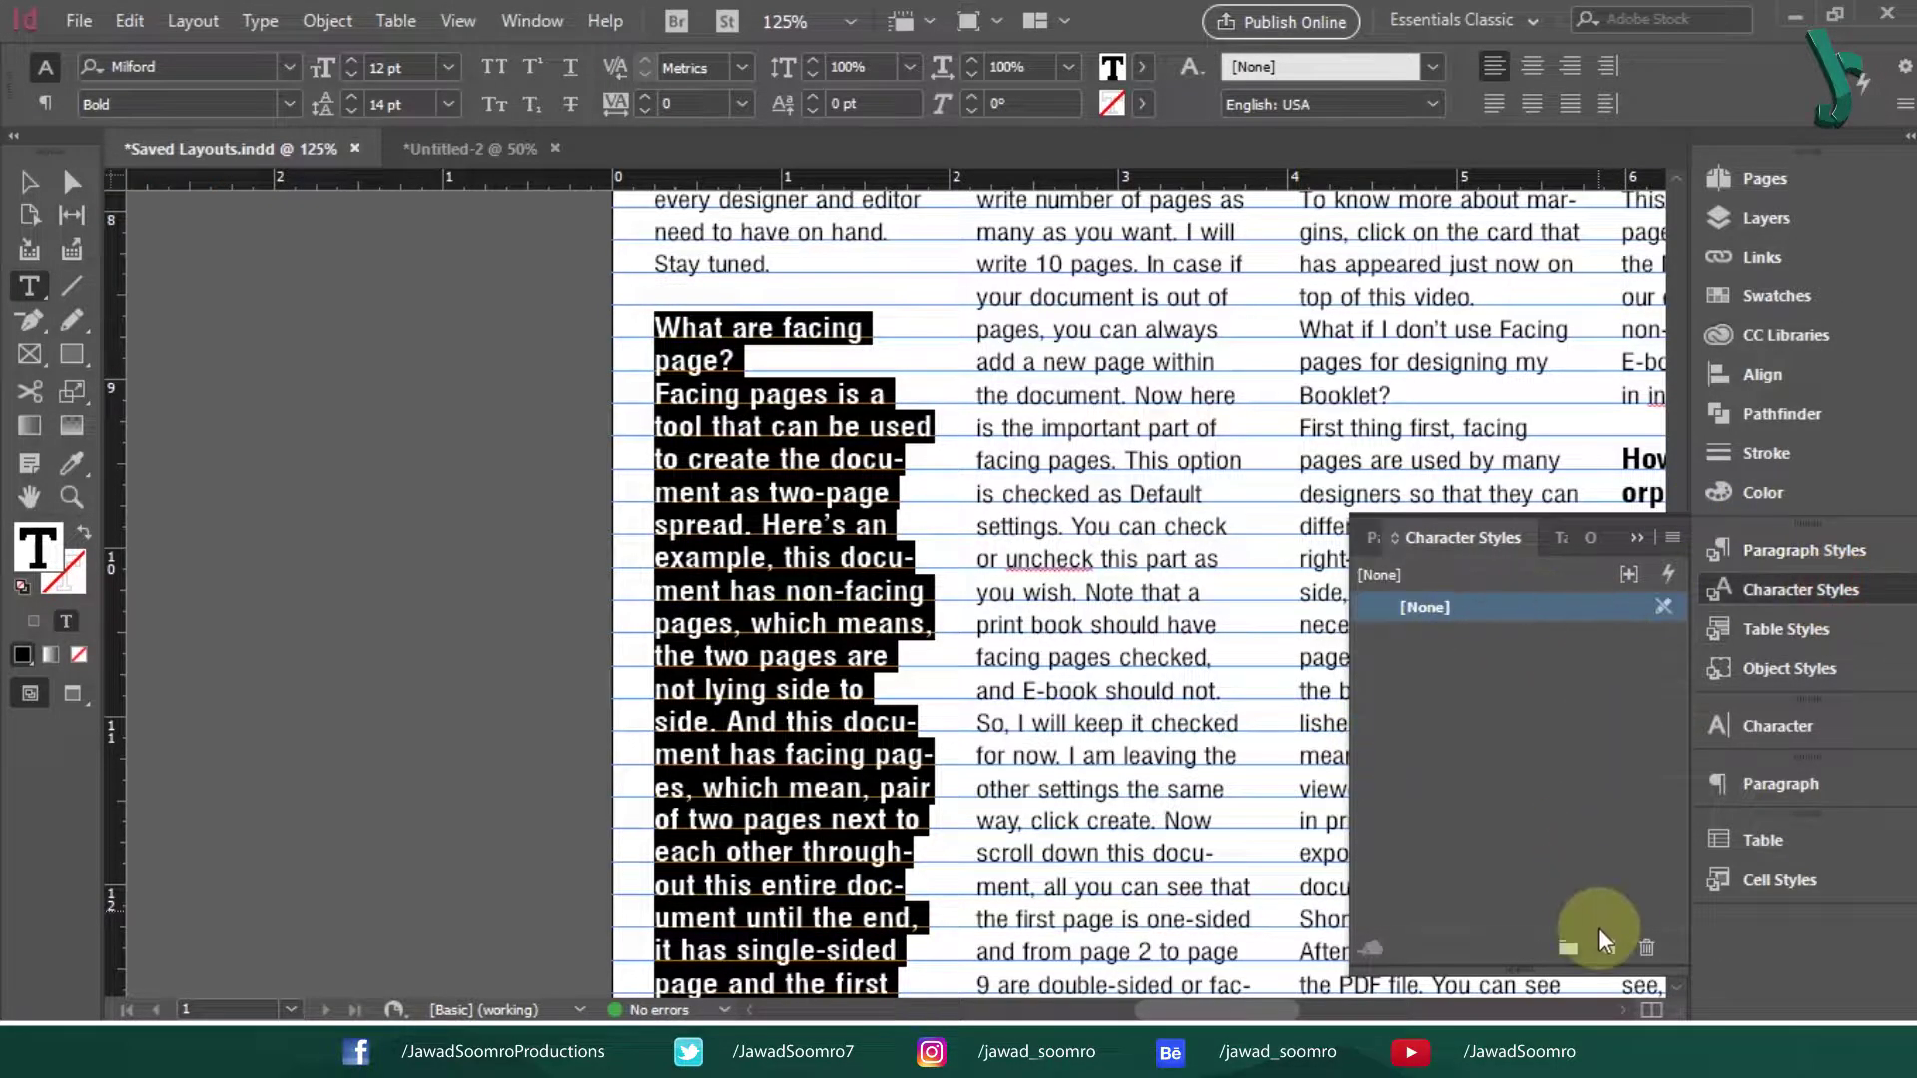
click(289, 104)
click(192, 141)
- Undo the font style change and the Sub headings style on the paragraph beneath "What are facing page?", and deselect the text
key(ctrl+z)
key(ctrl+z)
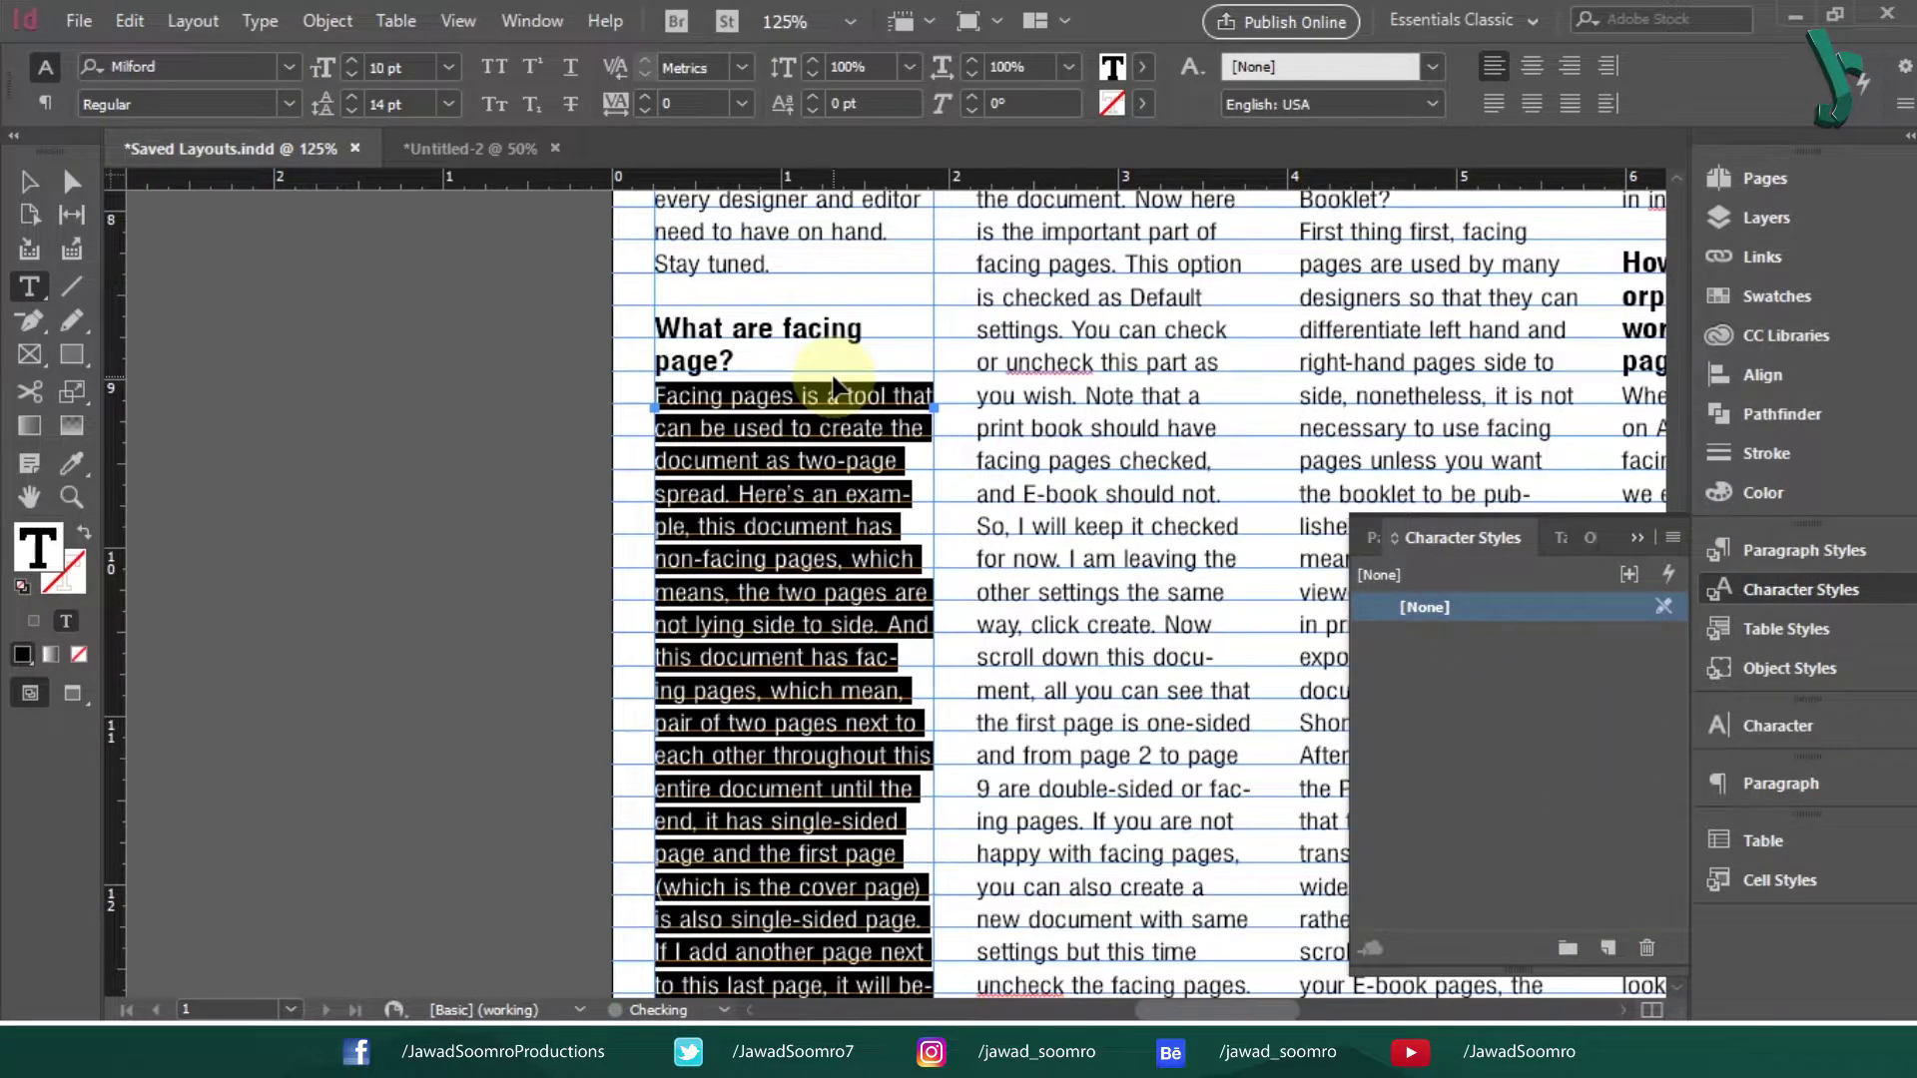
click(28, 184)
click(468, 374)
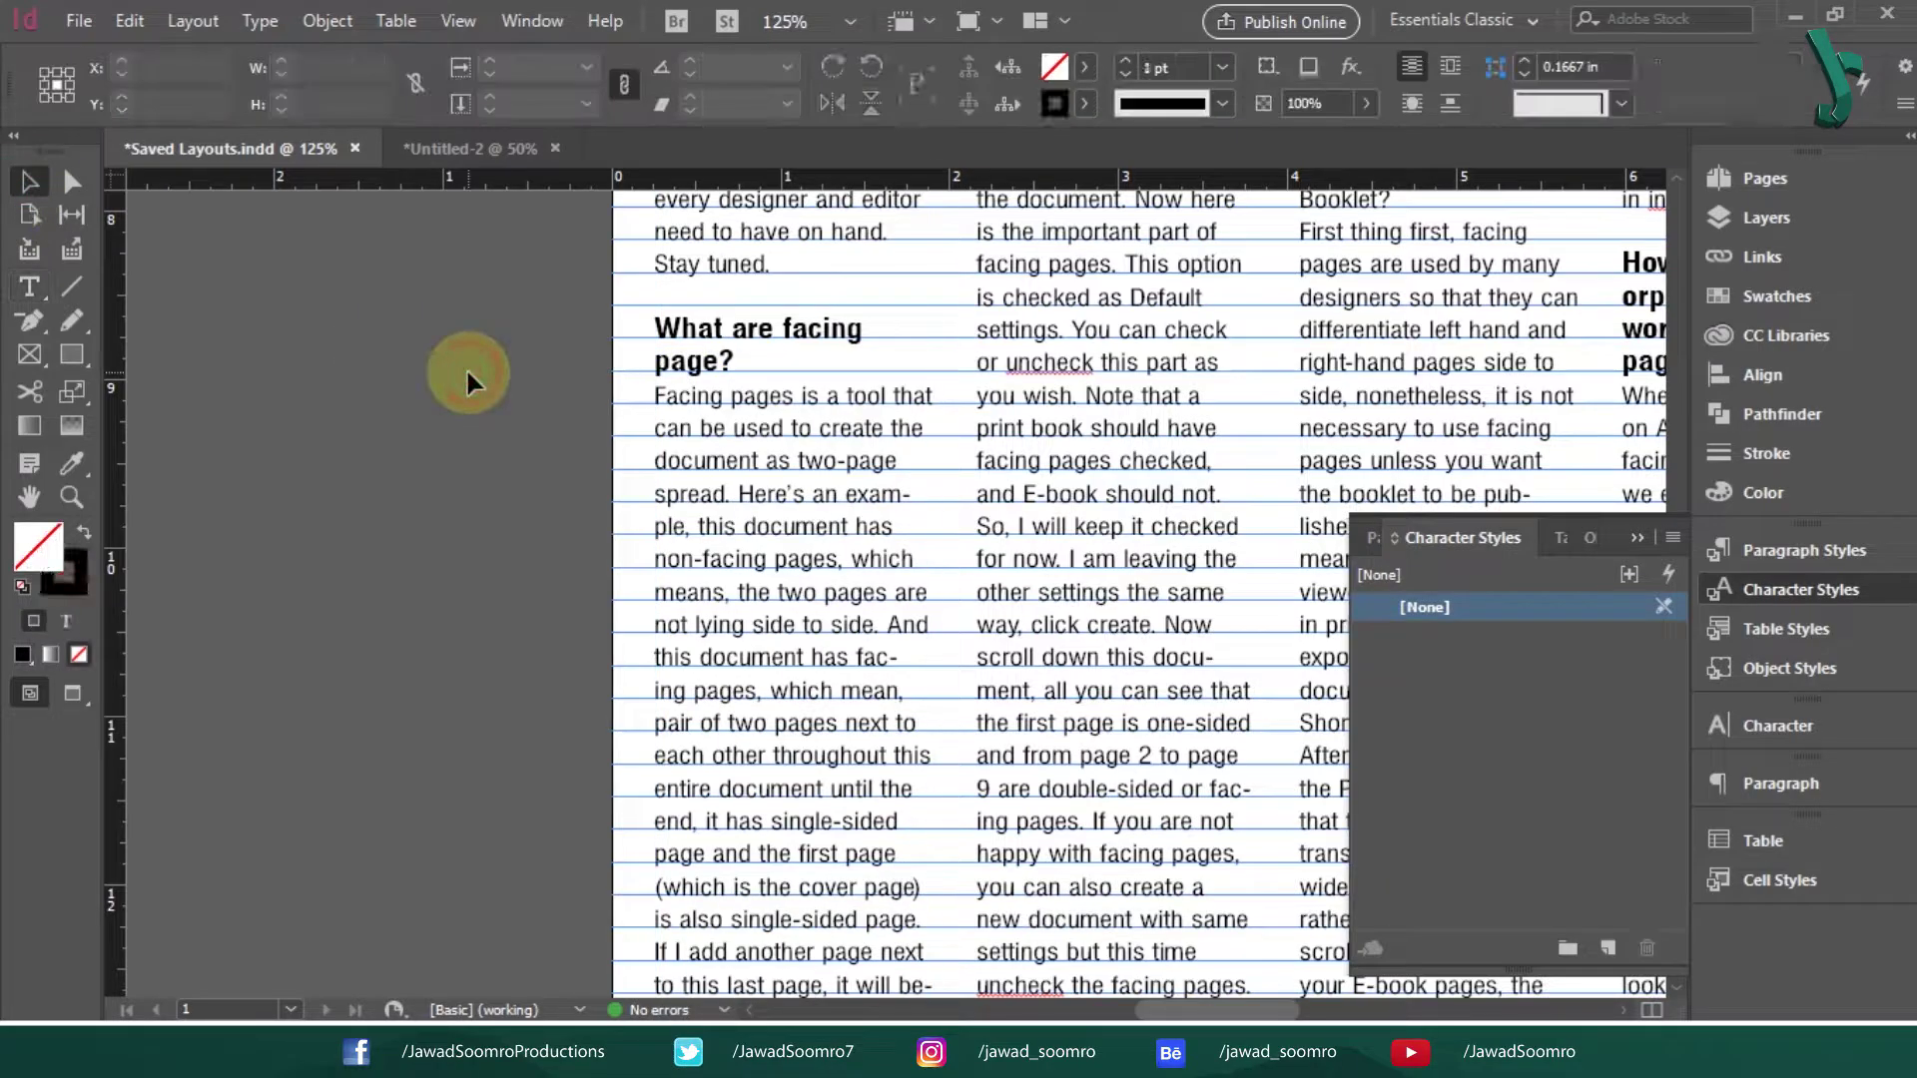
key(ctrl+minus)
key(ctrl+minus)
drag(1097, 380, 646, 1061)
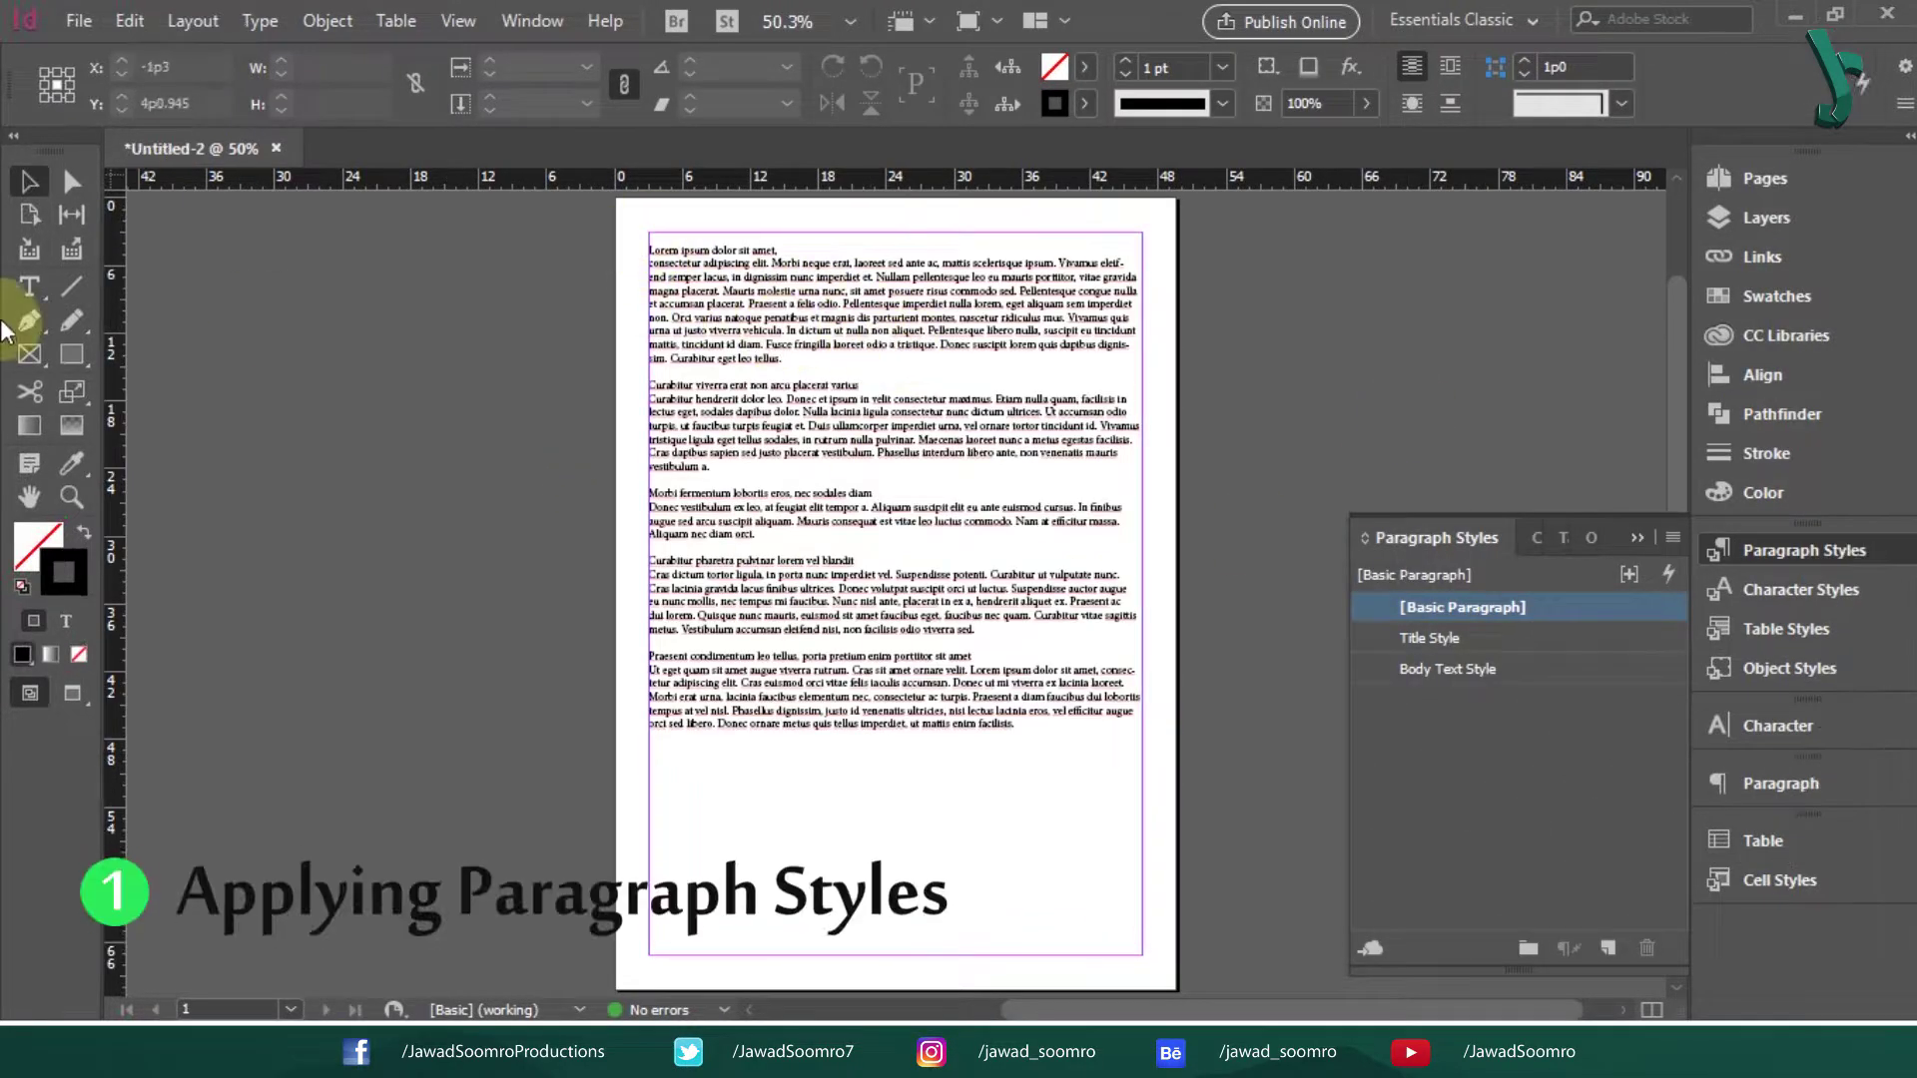
key(t)
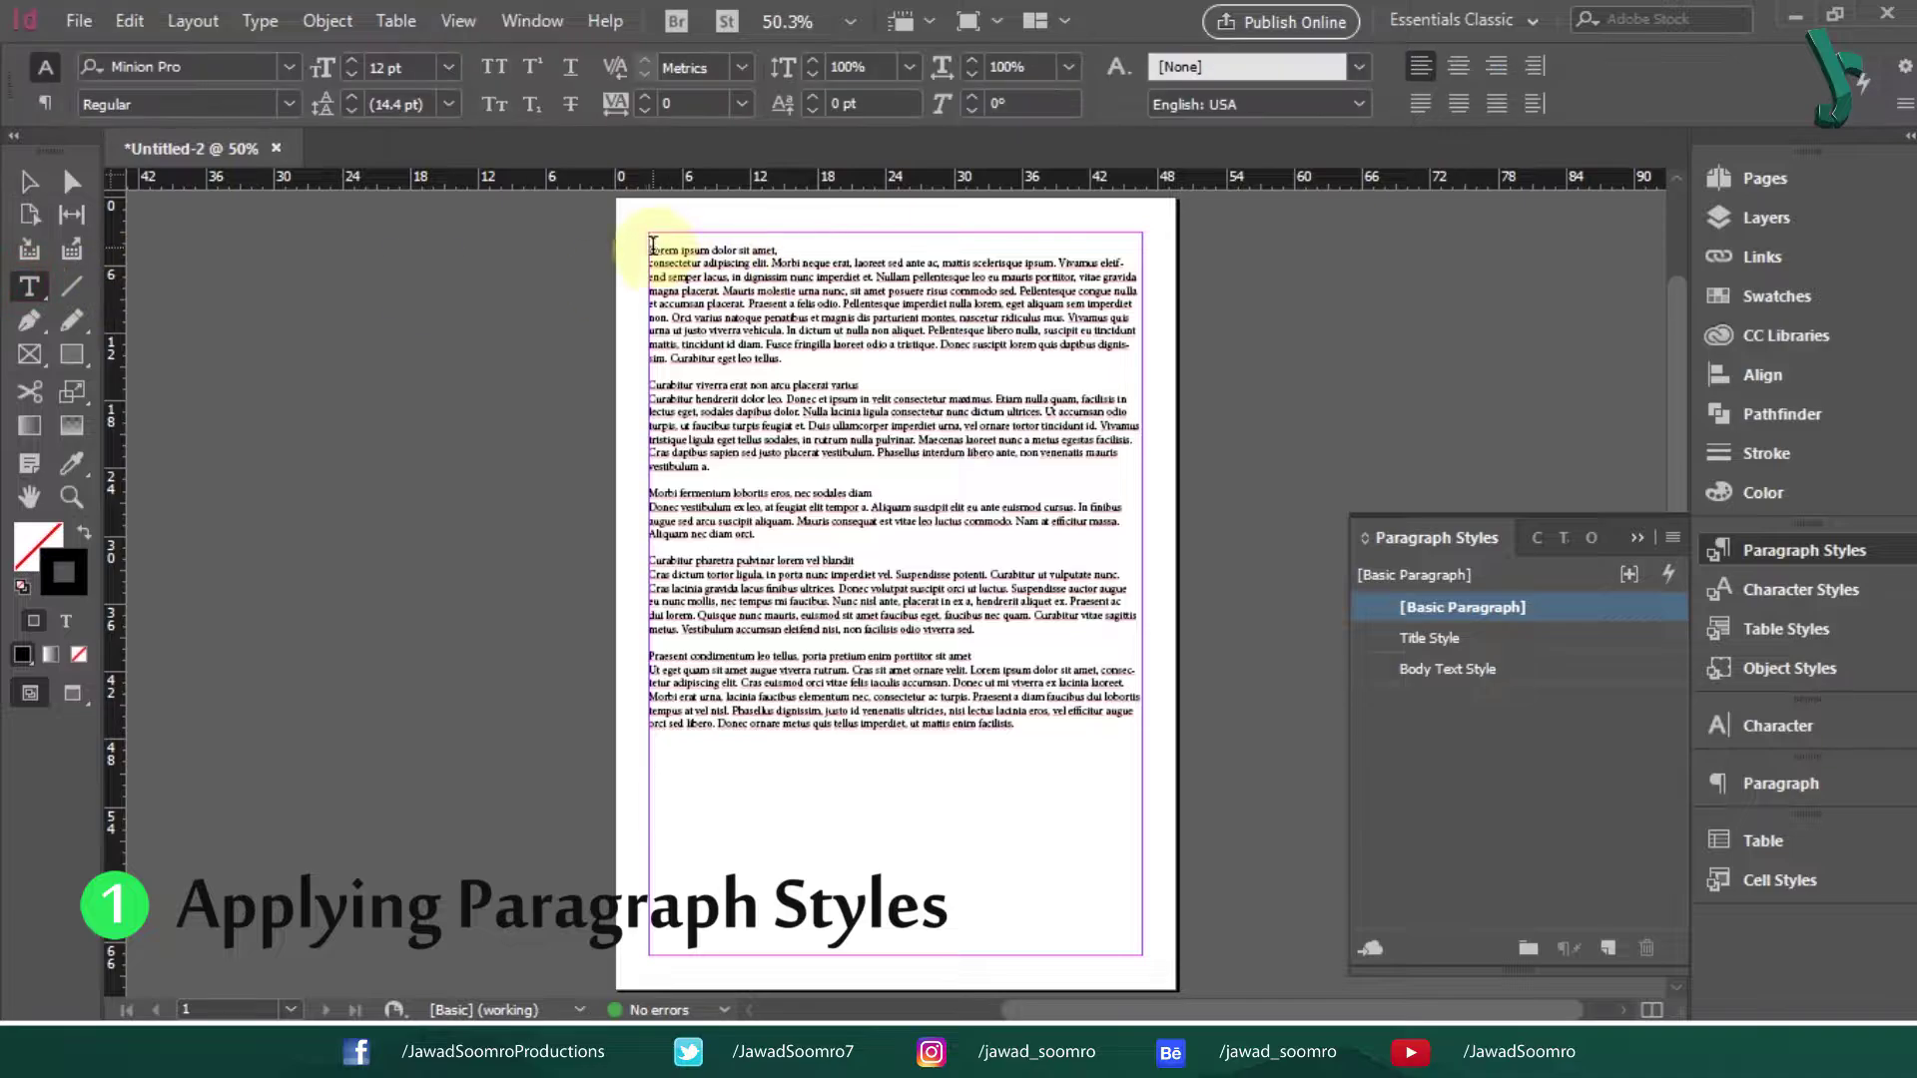
drag(653, 245, 1051, 747)
drag(1046, 755, 266, 77)
click(837, 769)
key(ctrl+minus)
key(ctrl+minus)
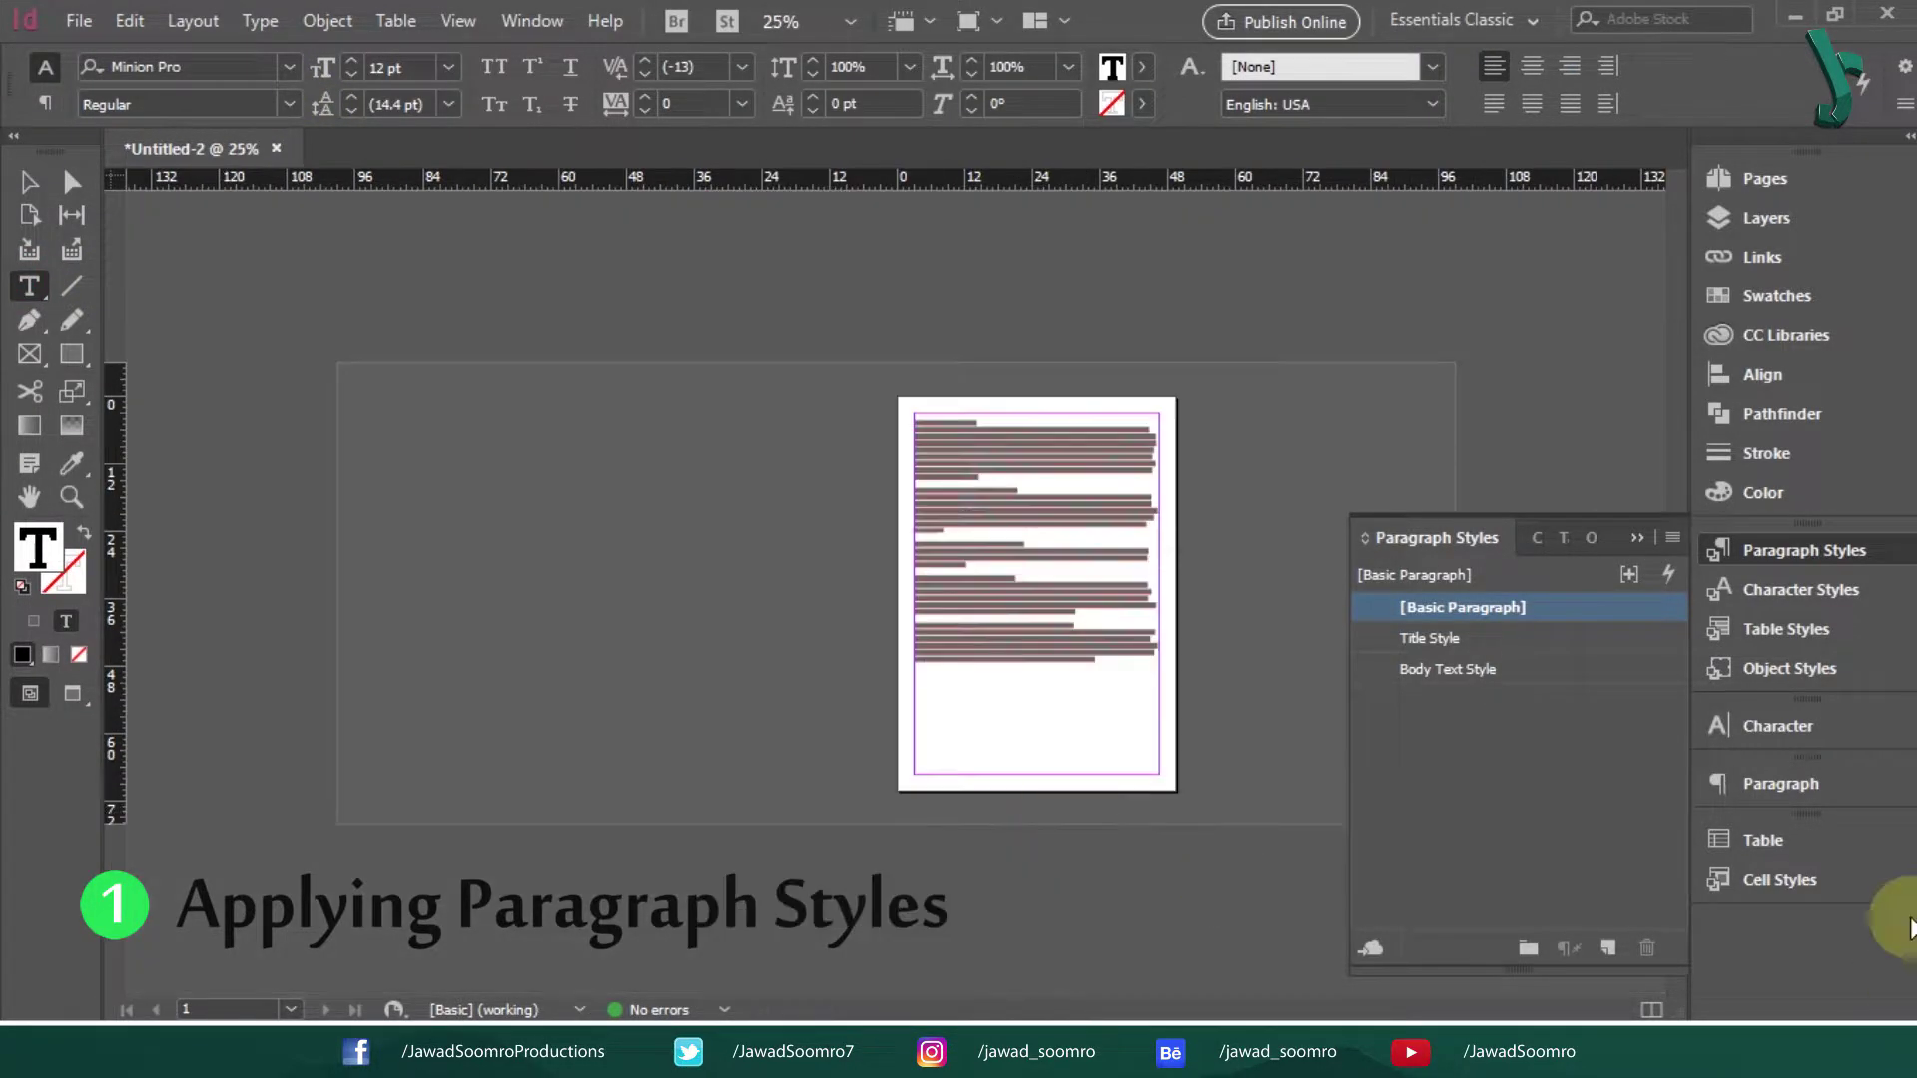
key(ctrl+0)
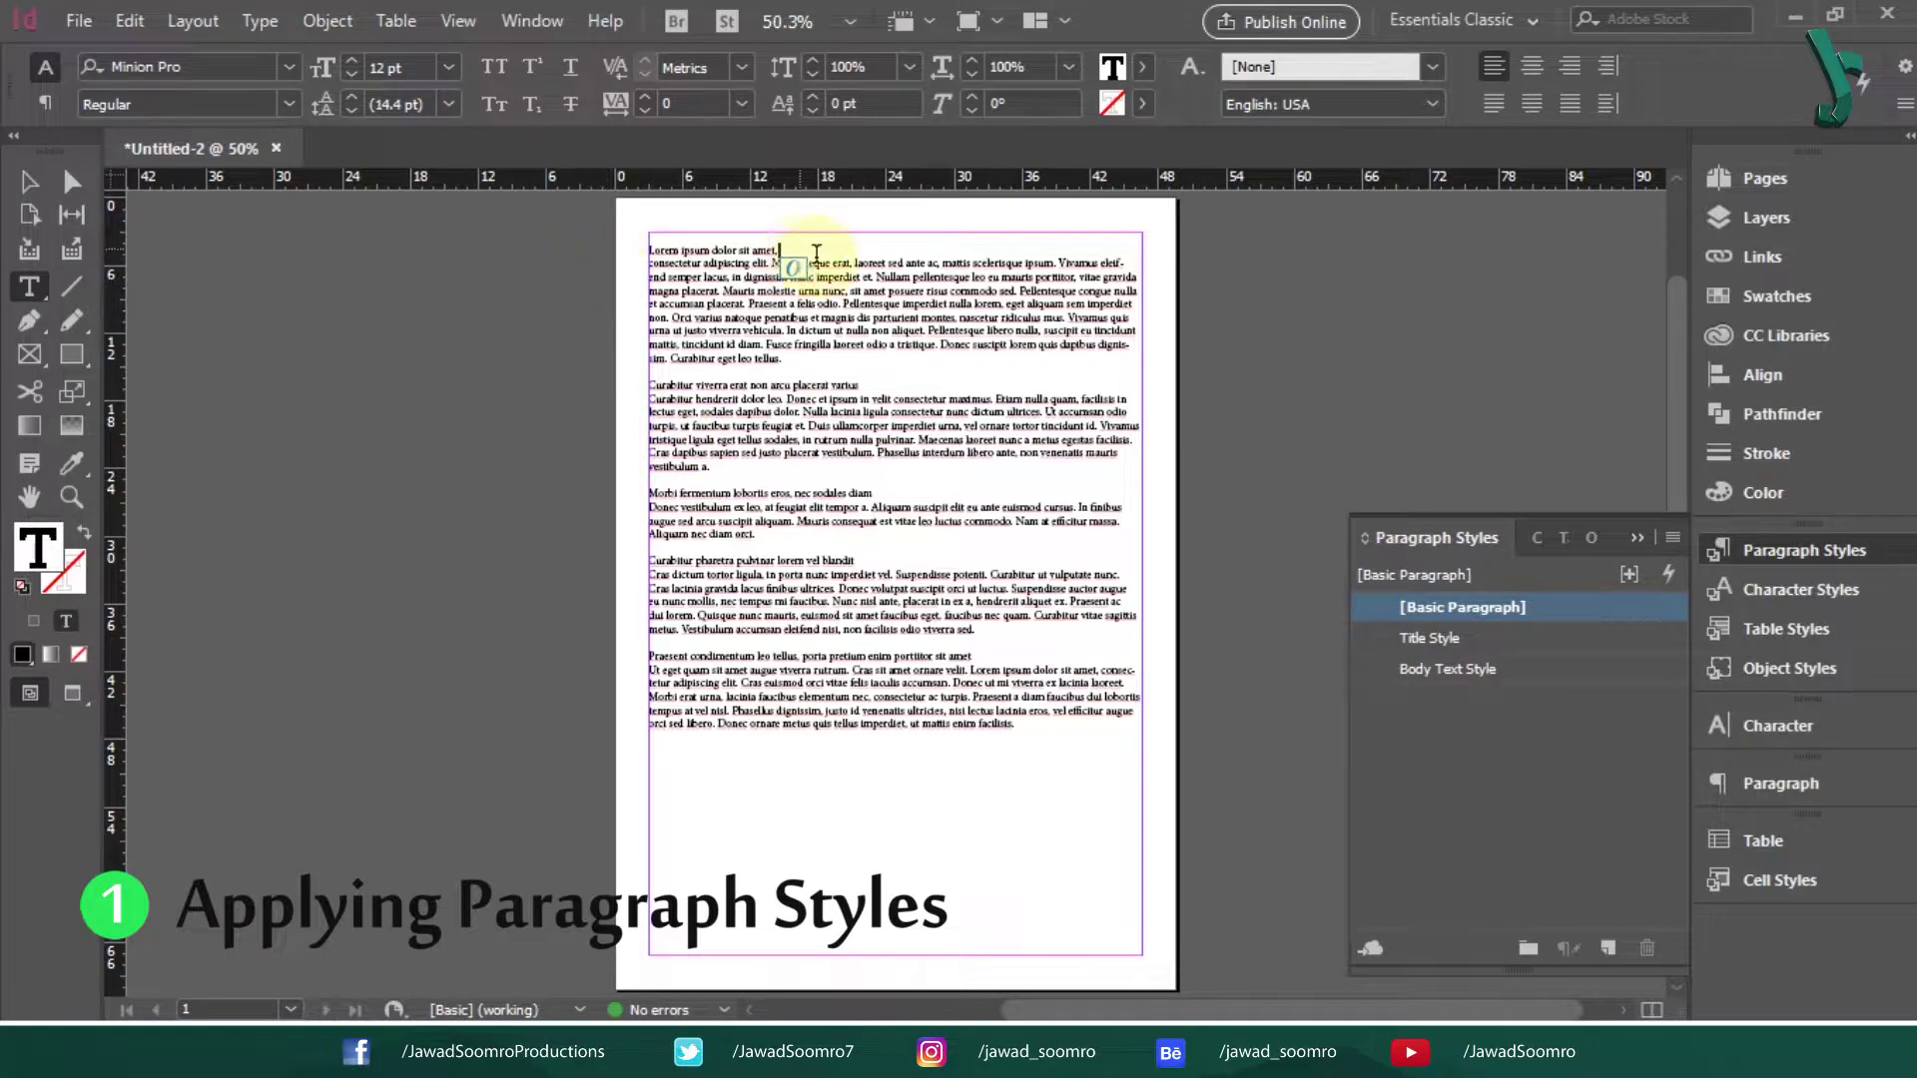
- Apply the Title Style paragraph style to the first three headings of the lorem ipsum text
drag(796, 252, 642, 249)
click(1435, 638)
drag(620, 398, 861, 394)
click(1435, 638)
drag(879, 506, 577, 503)
click(1429, 638)
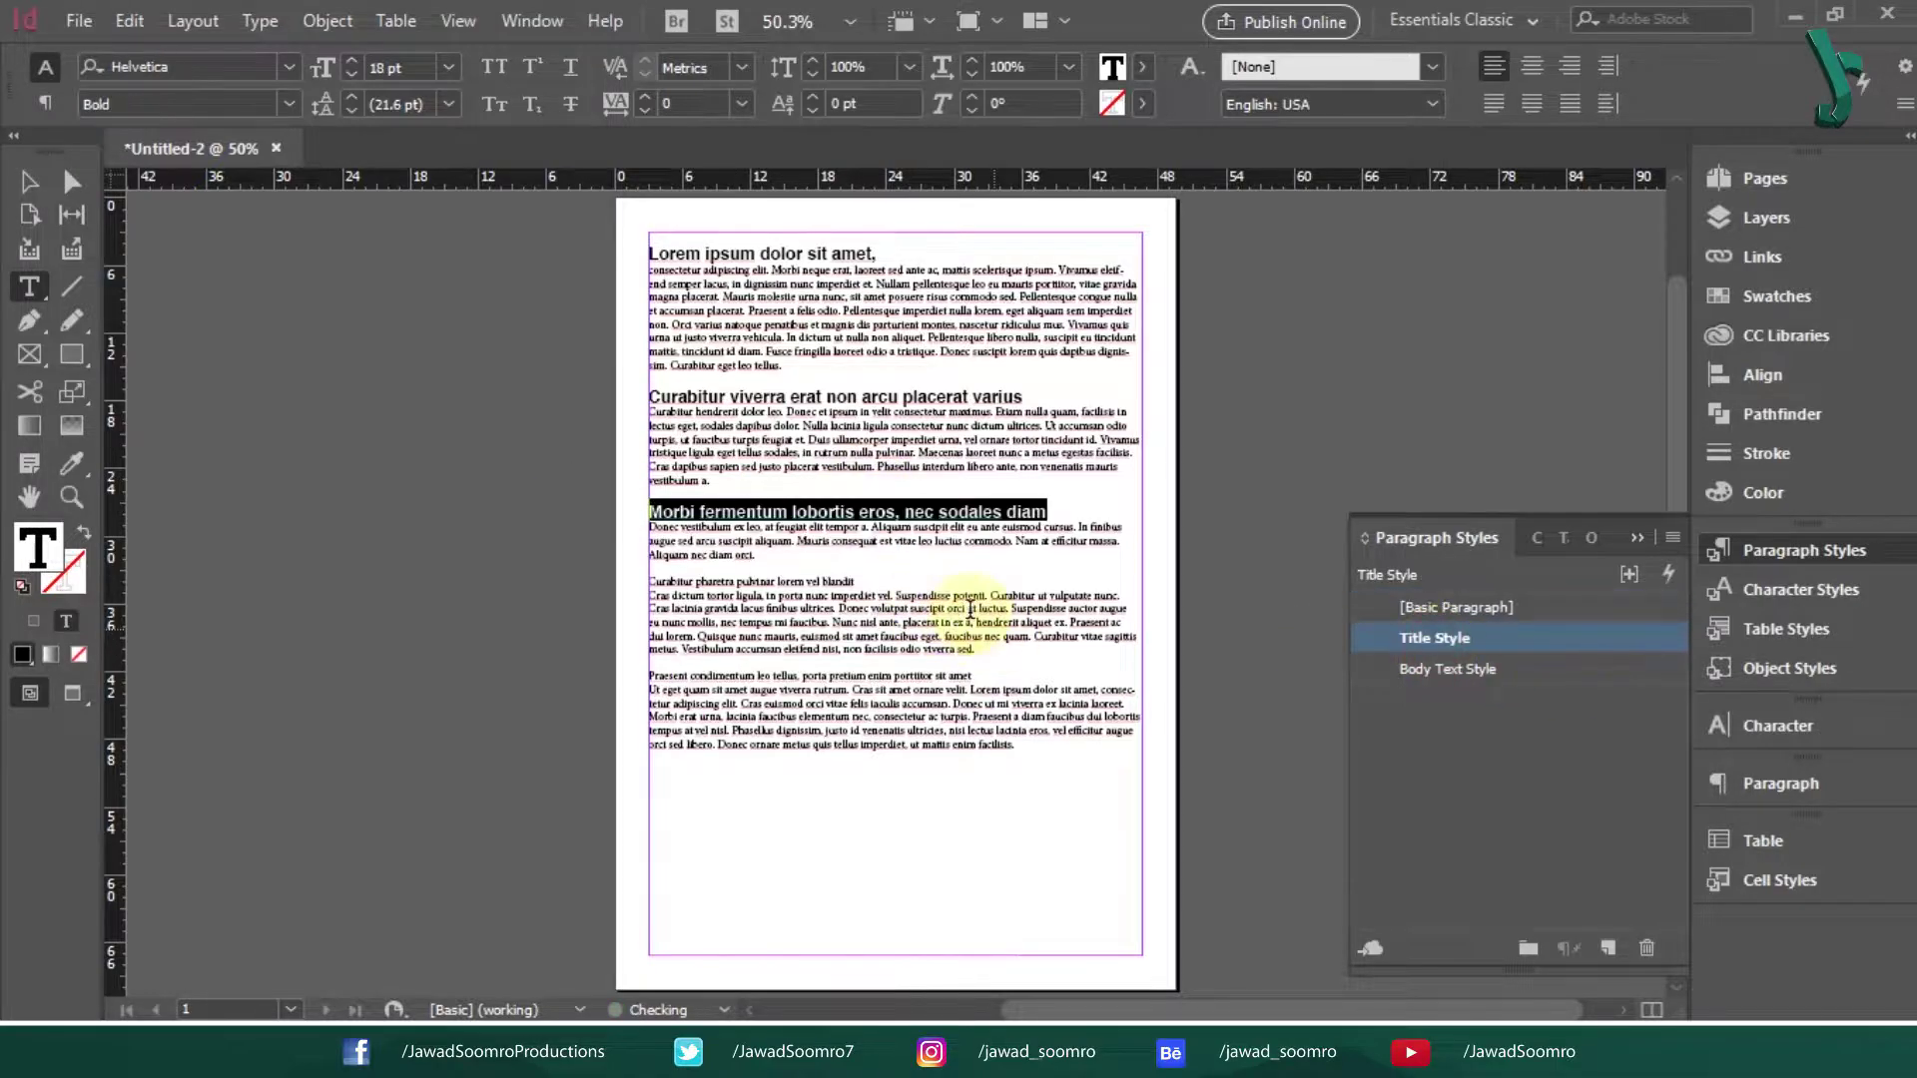
- Apply Title Style to the "Curabitur pharetra pulvinar" and "Praesent condimentum" headings
drag(856, 582, 495, 578)
click(1443, 638)
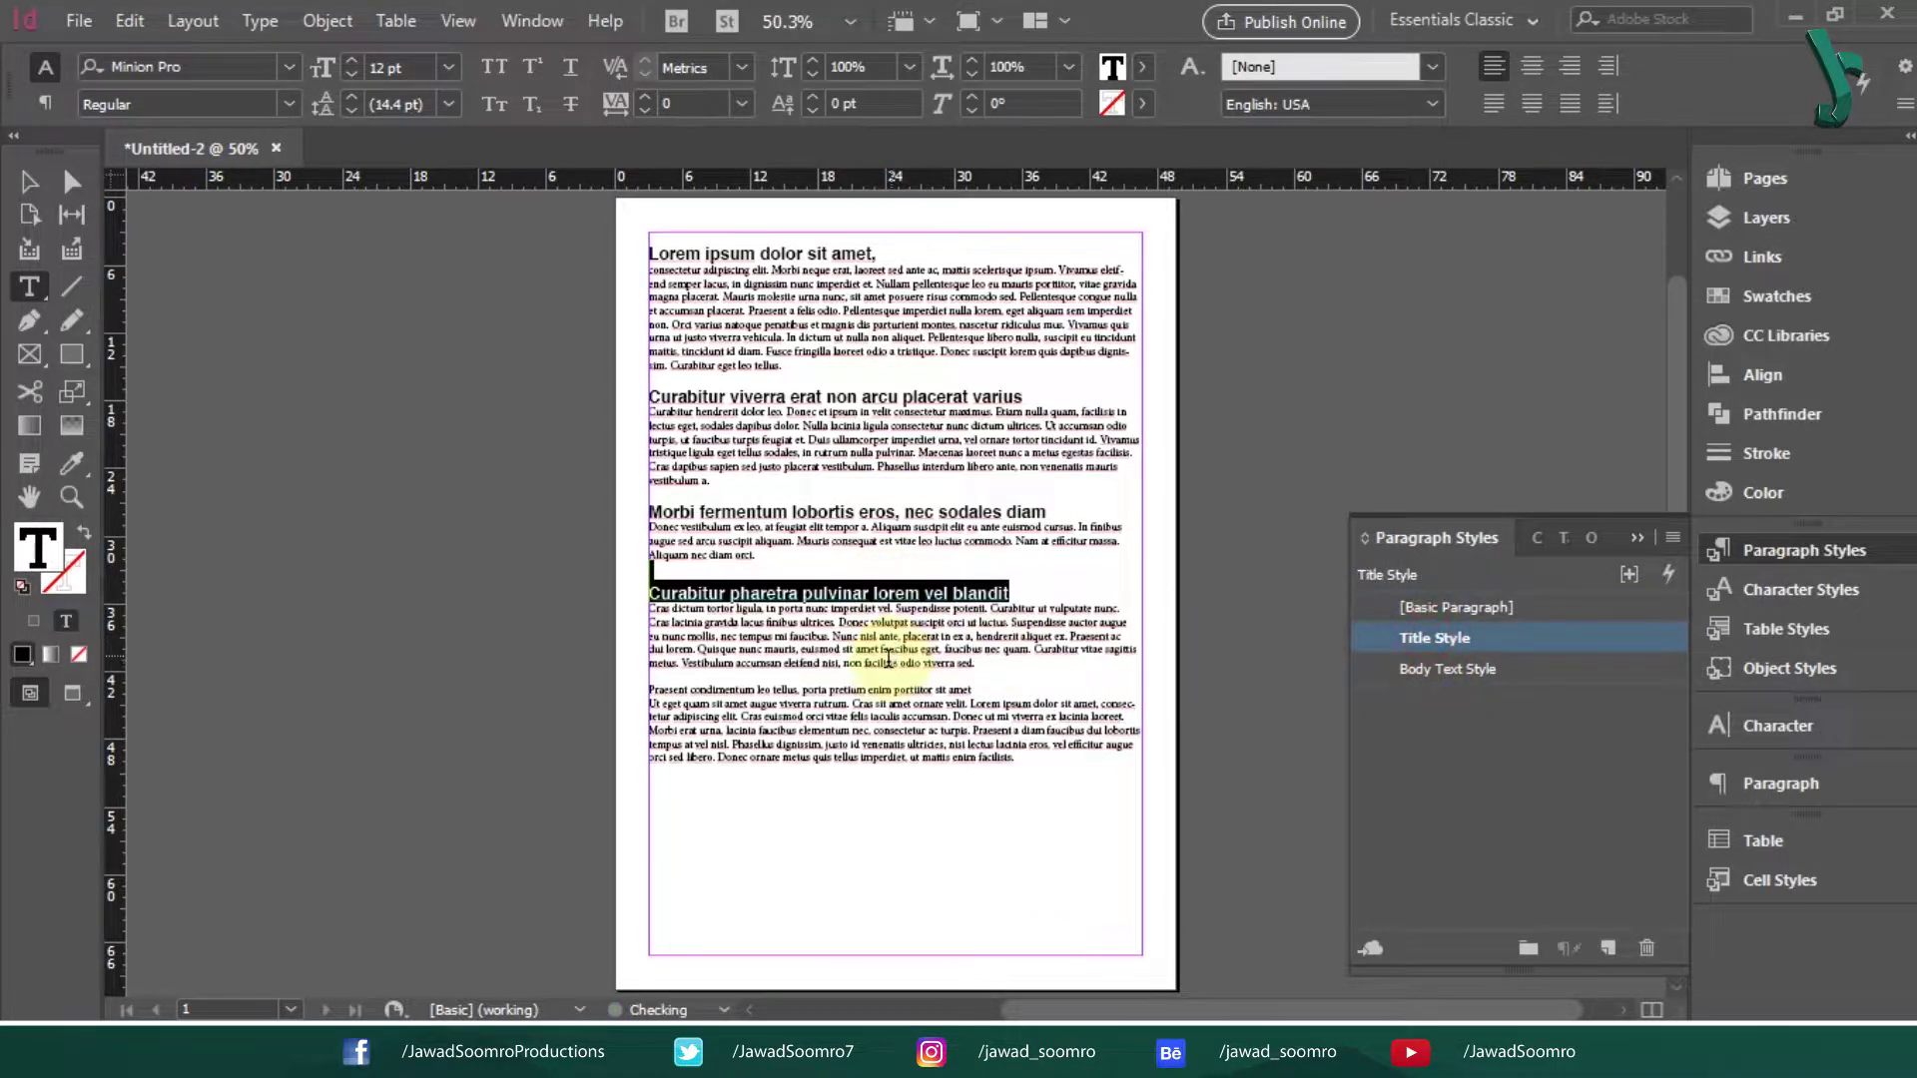
drag(992, 699, 629, 701)
click(865, 737)
drag(991, 700, 641, 691)
click(1496, 637)
click(1007, 806)
- Apply the Body Text Style paragraph style to the body paragraphs under the first three headings
drag(782, 367, 620, 265)
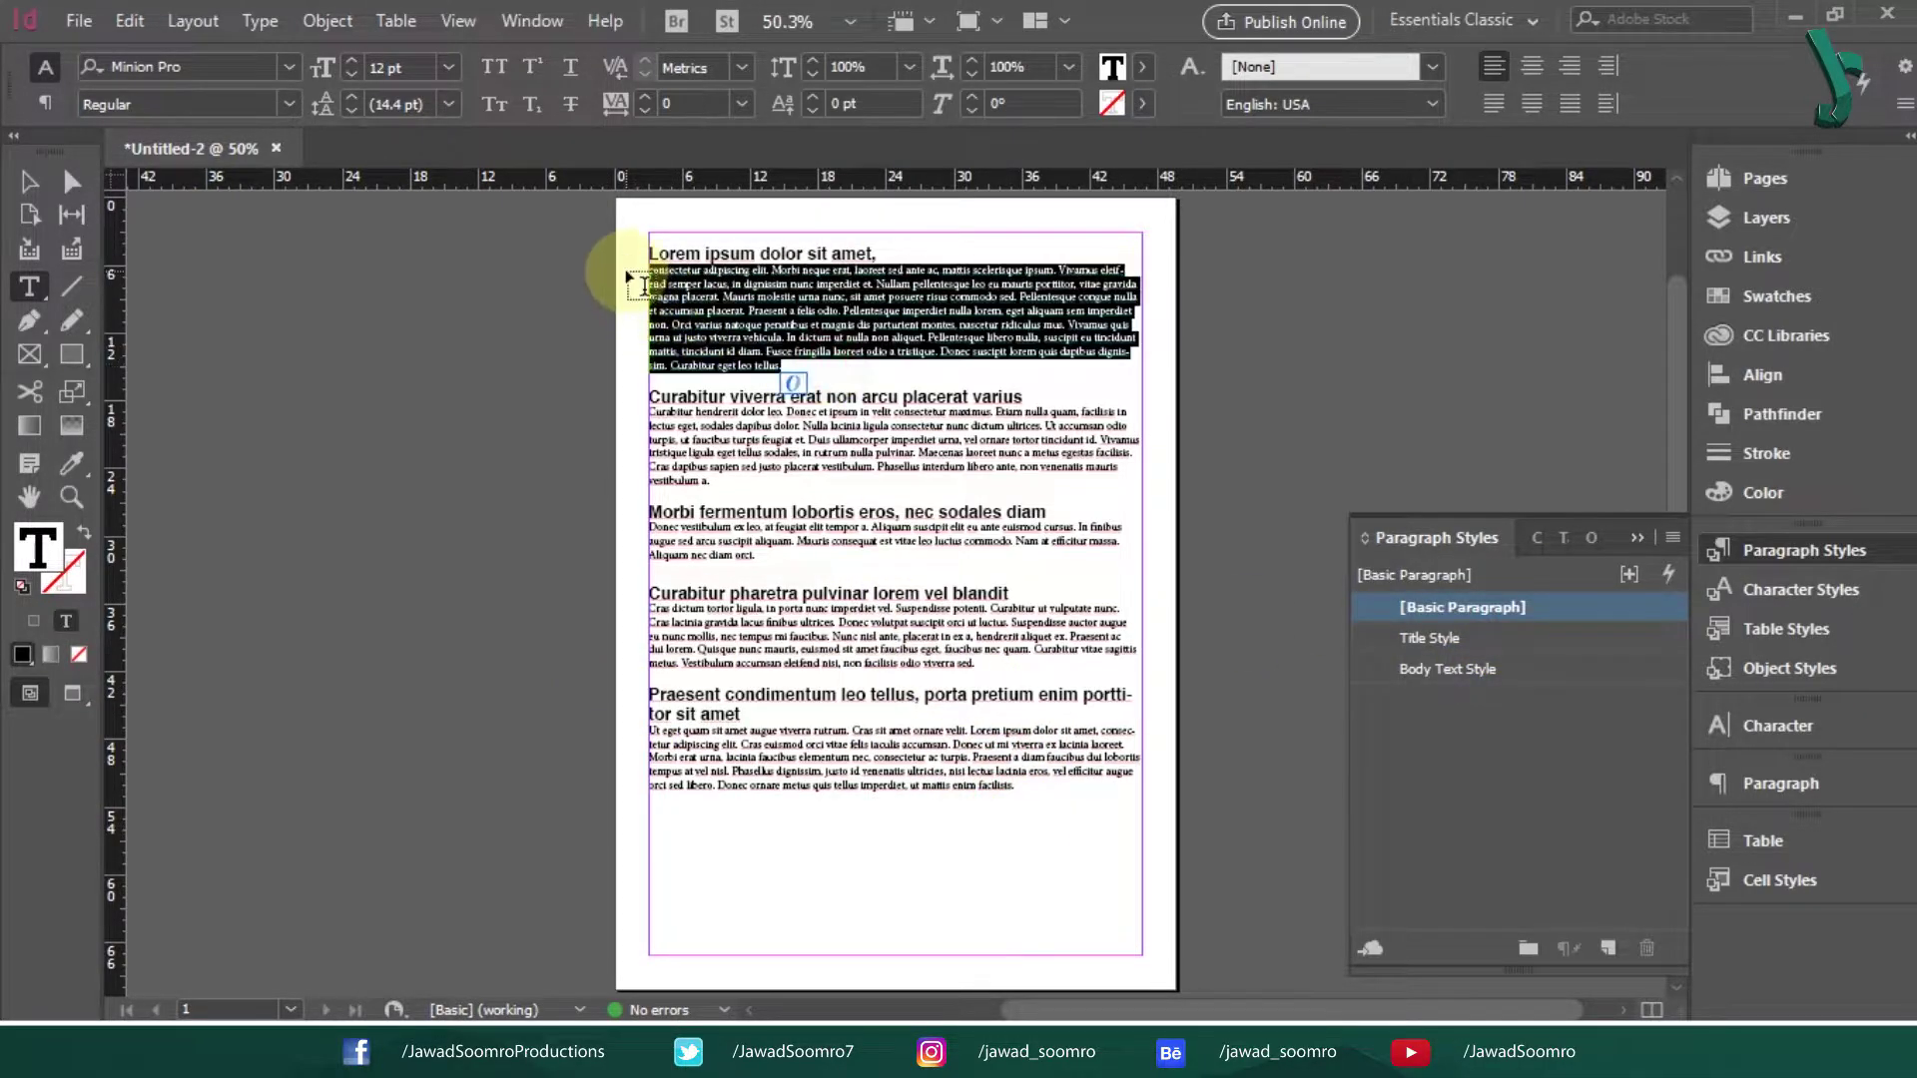
click(1492, 673)
drag(713, 494, 630, 420)
click(1446, 669)
drag(844, 568, 650, 541)
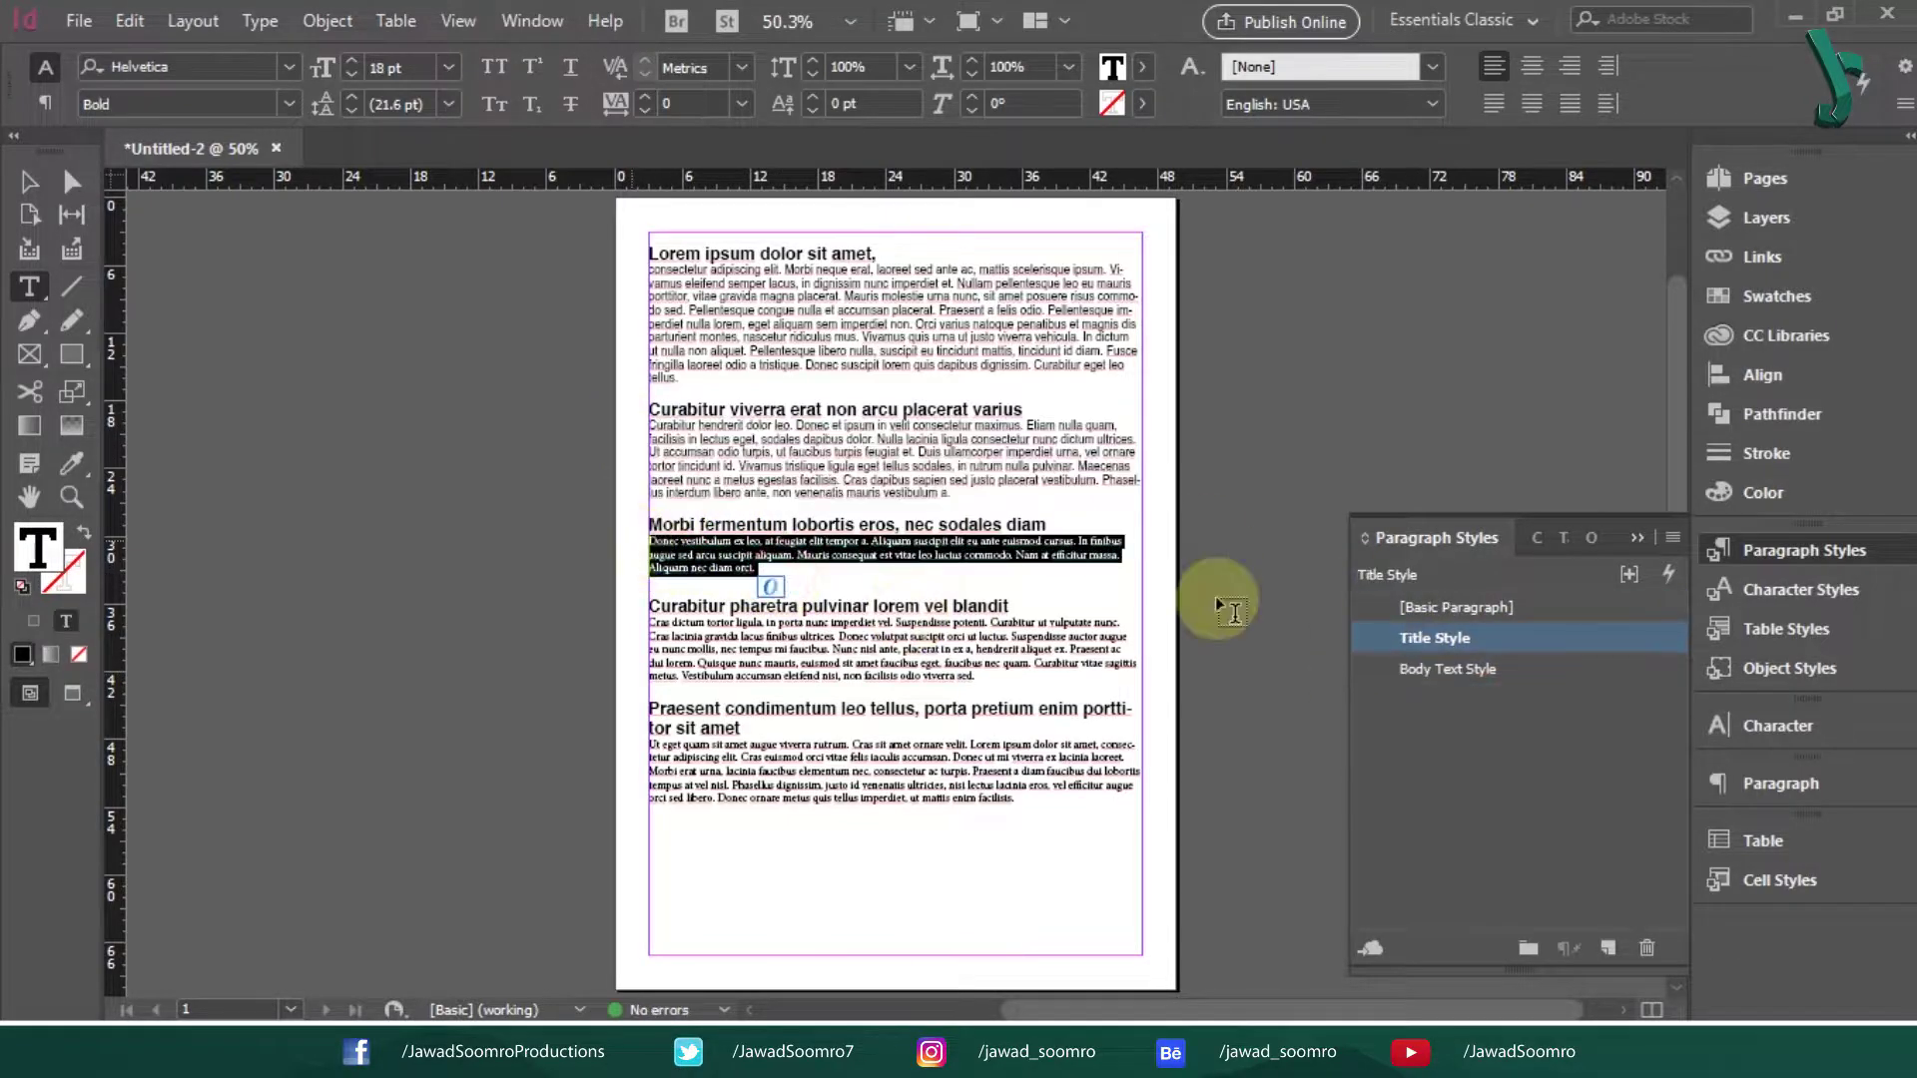
click(1503, 667)
- Apply Body Text Style to the body paragraphs under the last two headings
drag(978, 678, 599, 621)
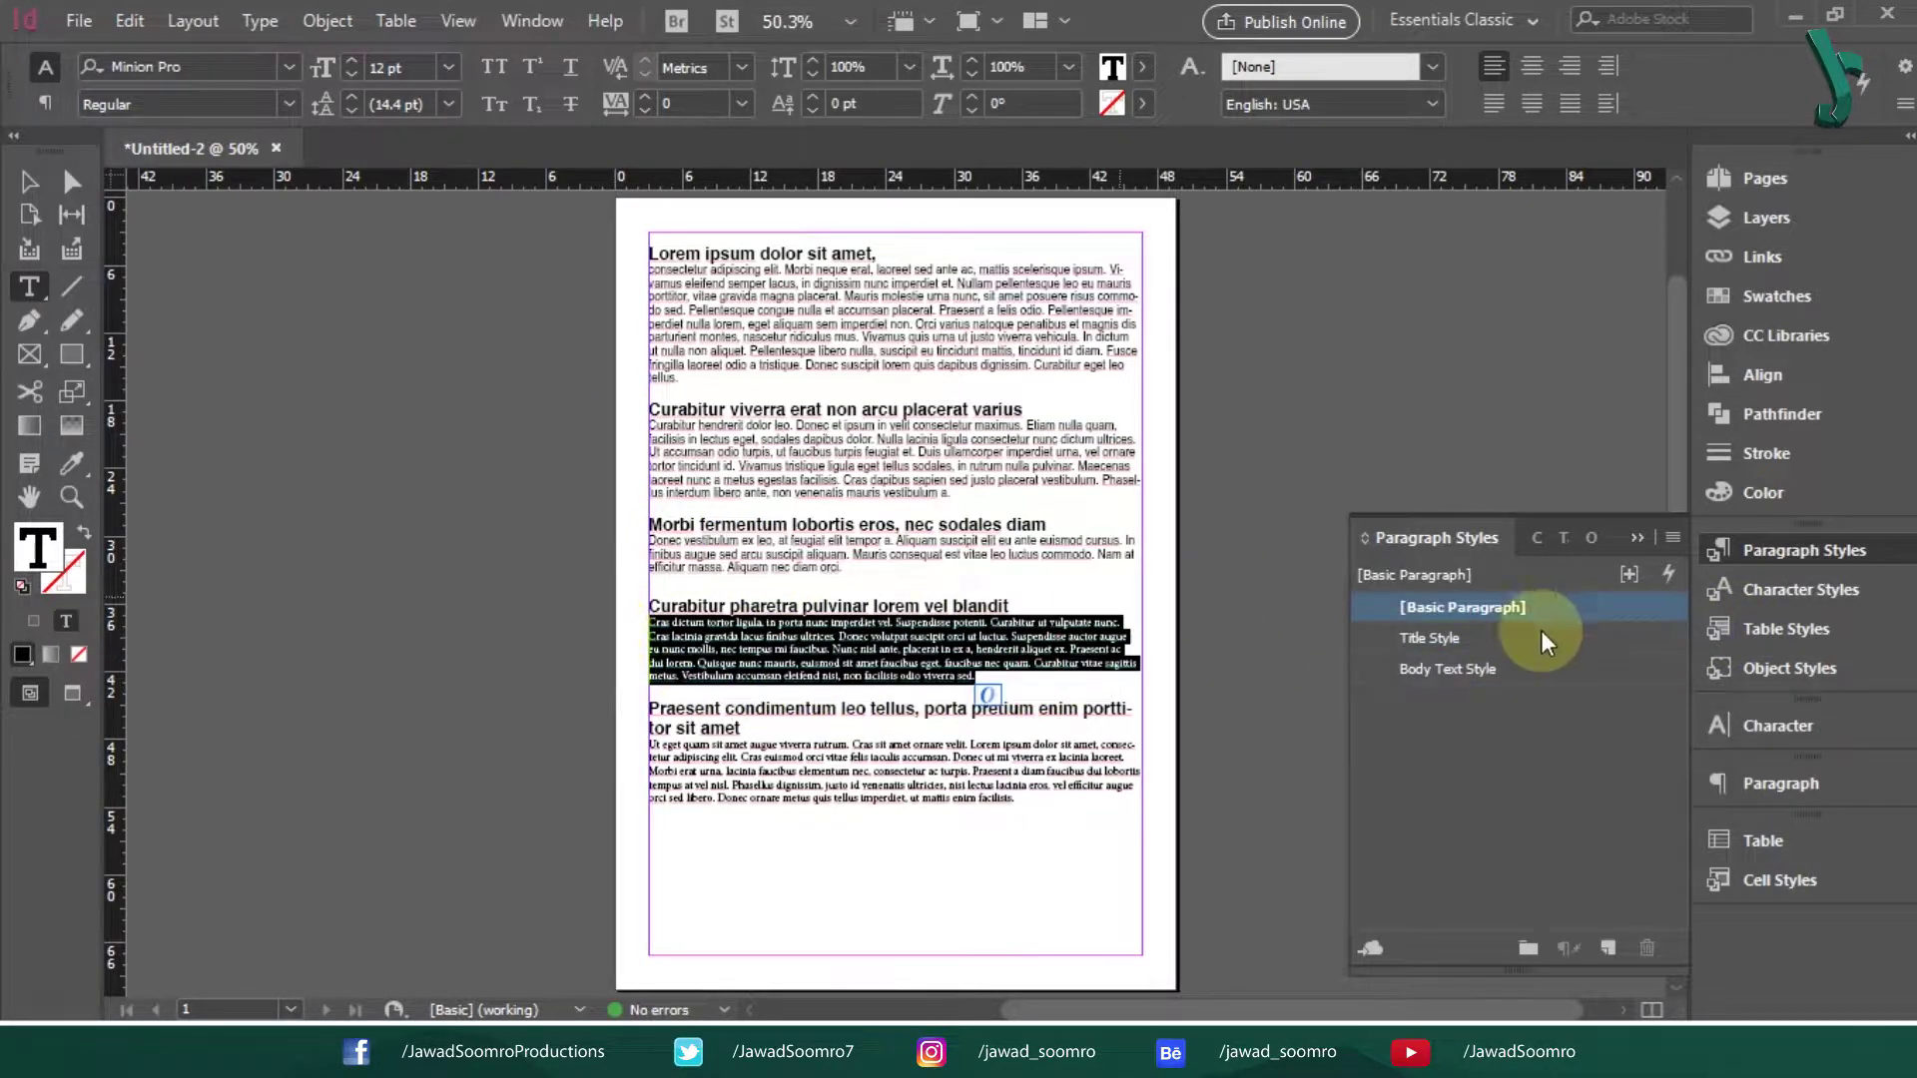
click(1498, 668)
drag(1034, 818, 557, 762)
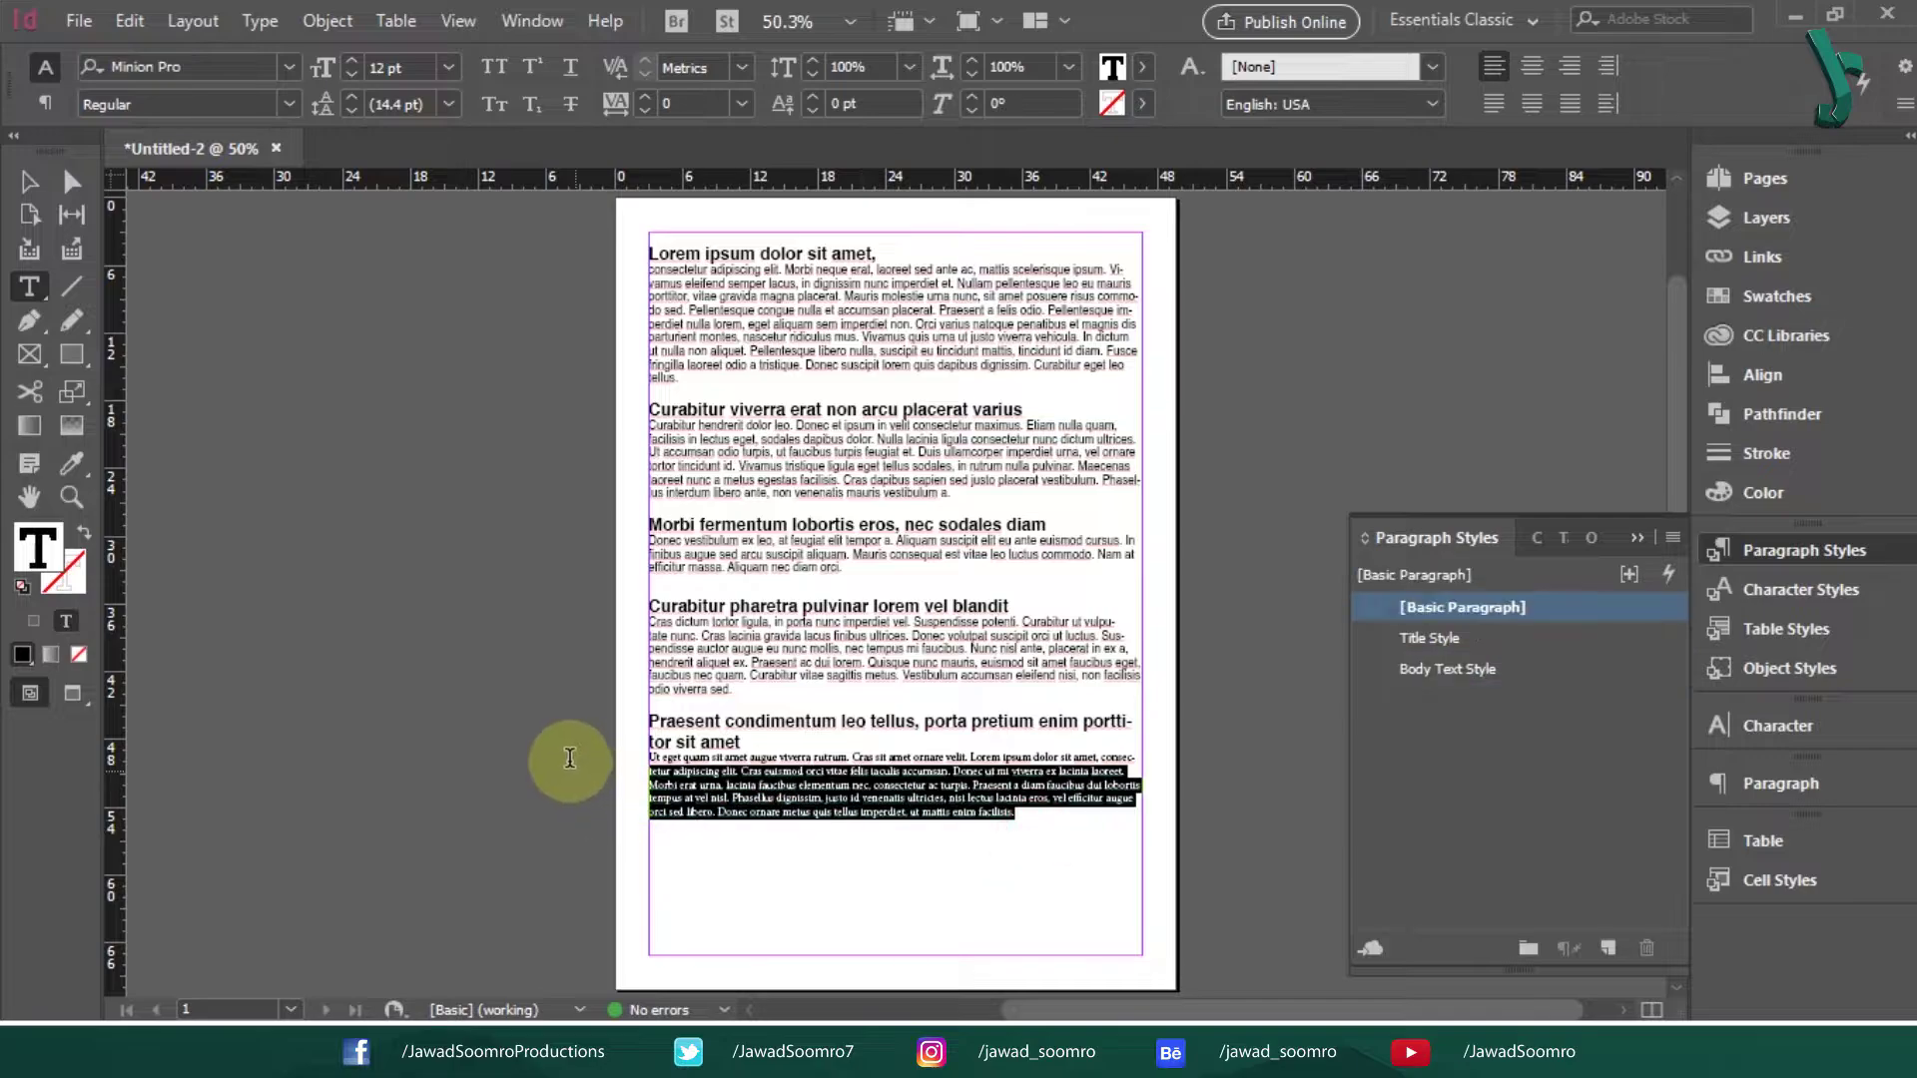
click(1508, 668)
- Remove the comma ending the first heading and insert an empty line beneath each of the five headings
click(939, 263)
key(BackSpace)
key(Return)
click(1047, 430)
key(Return)
click(1064, 566)
key(Return)
click(1056, 667)
key(Return)
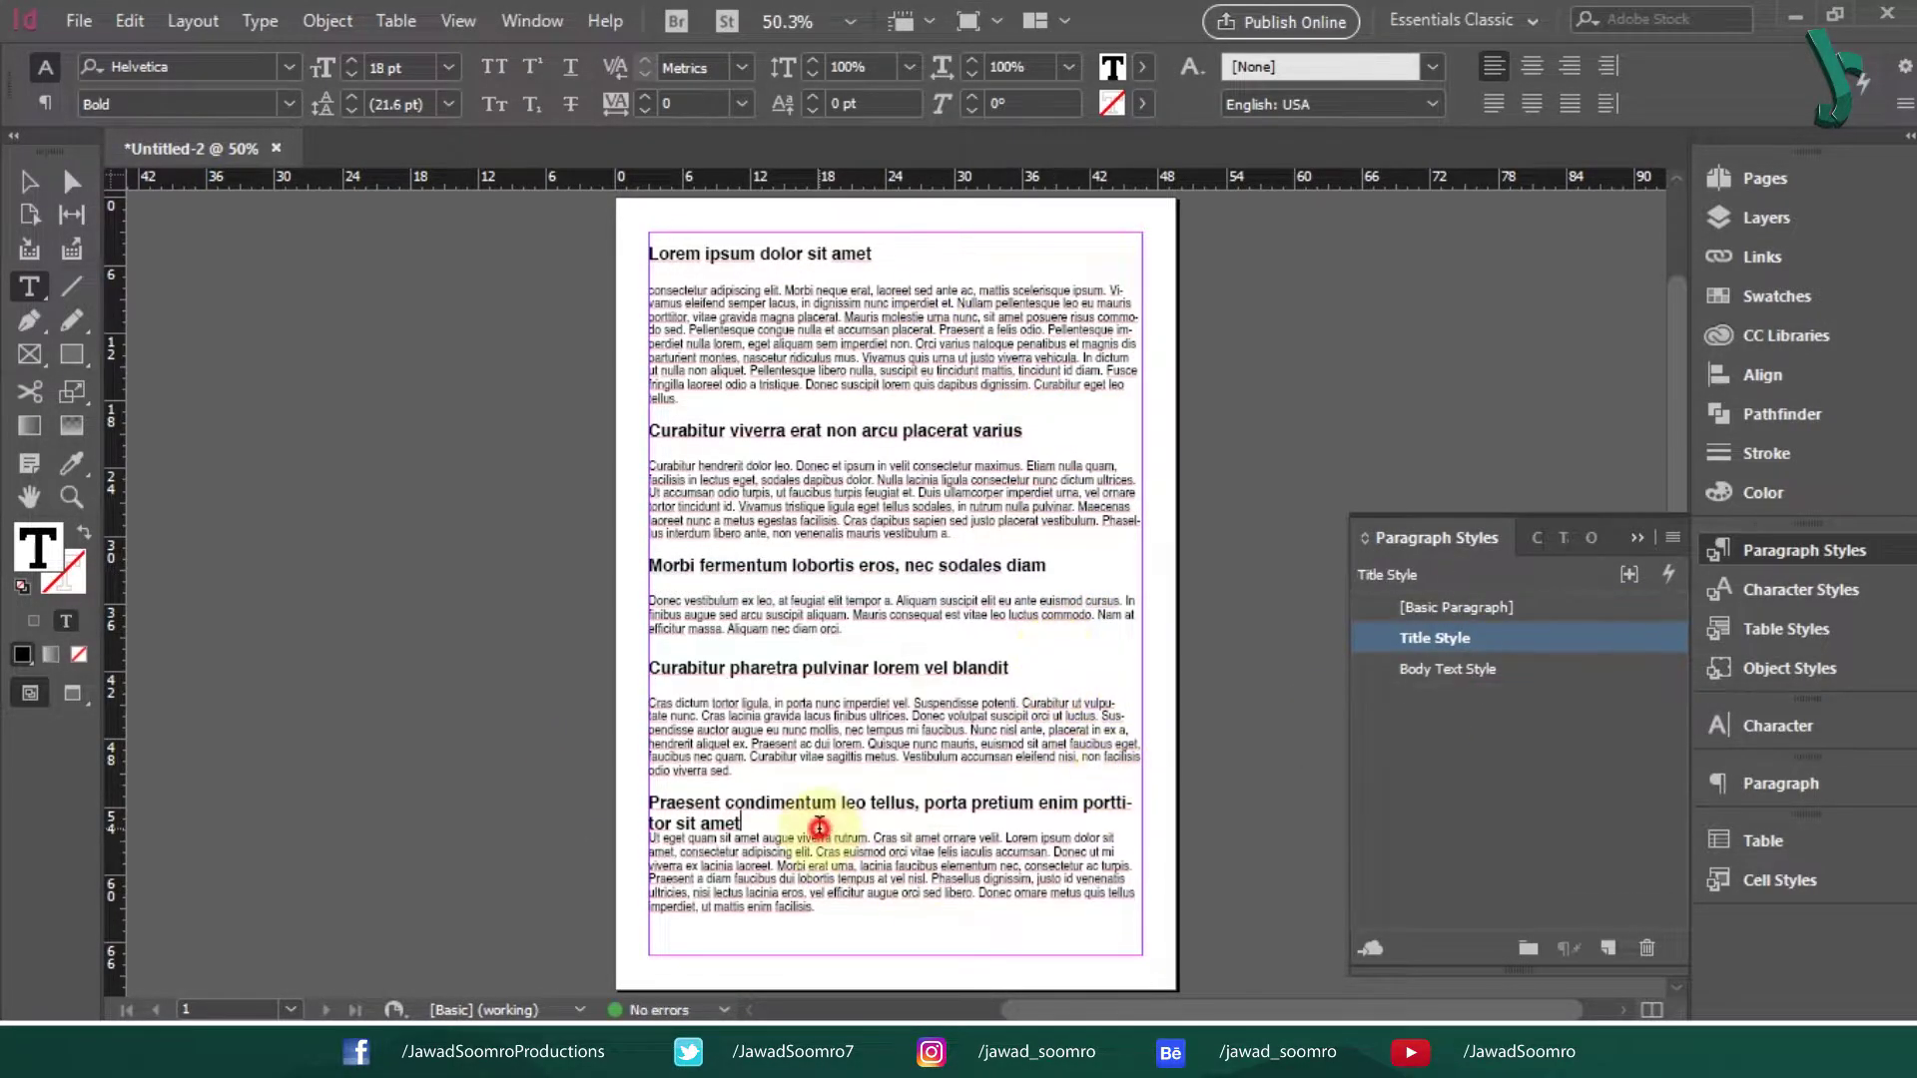
key(Return)
click(29, 181)
click(231, 320)
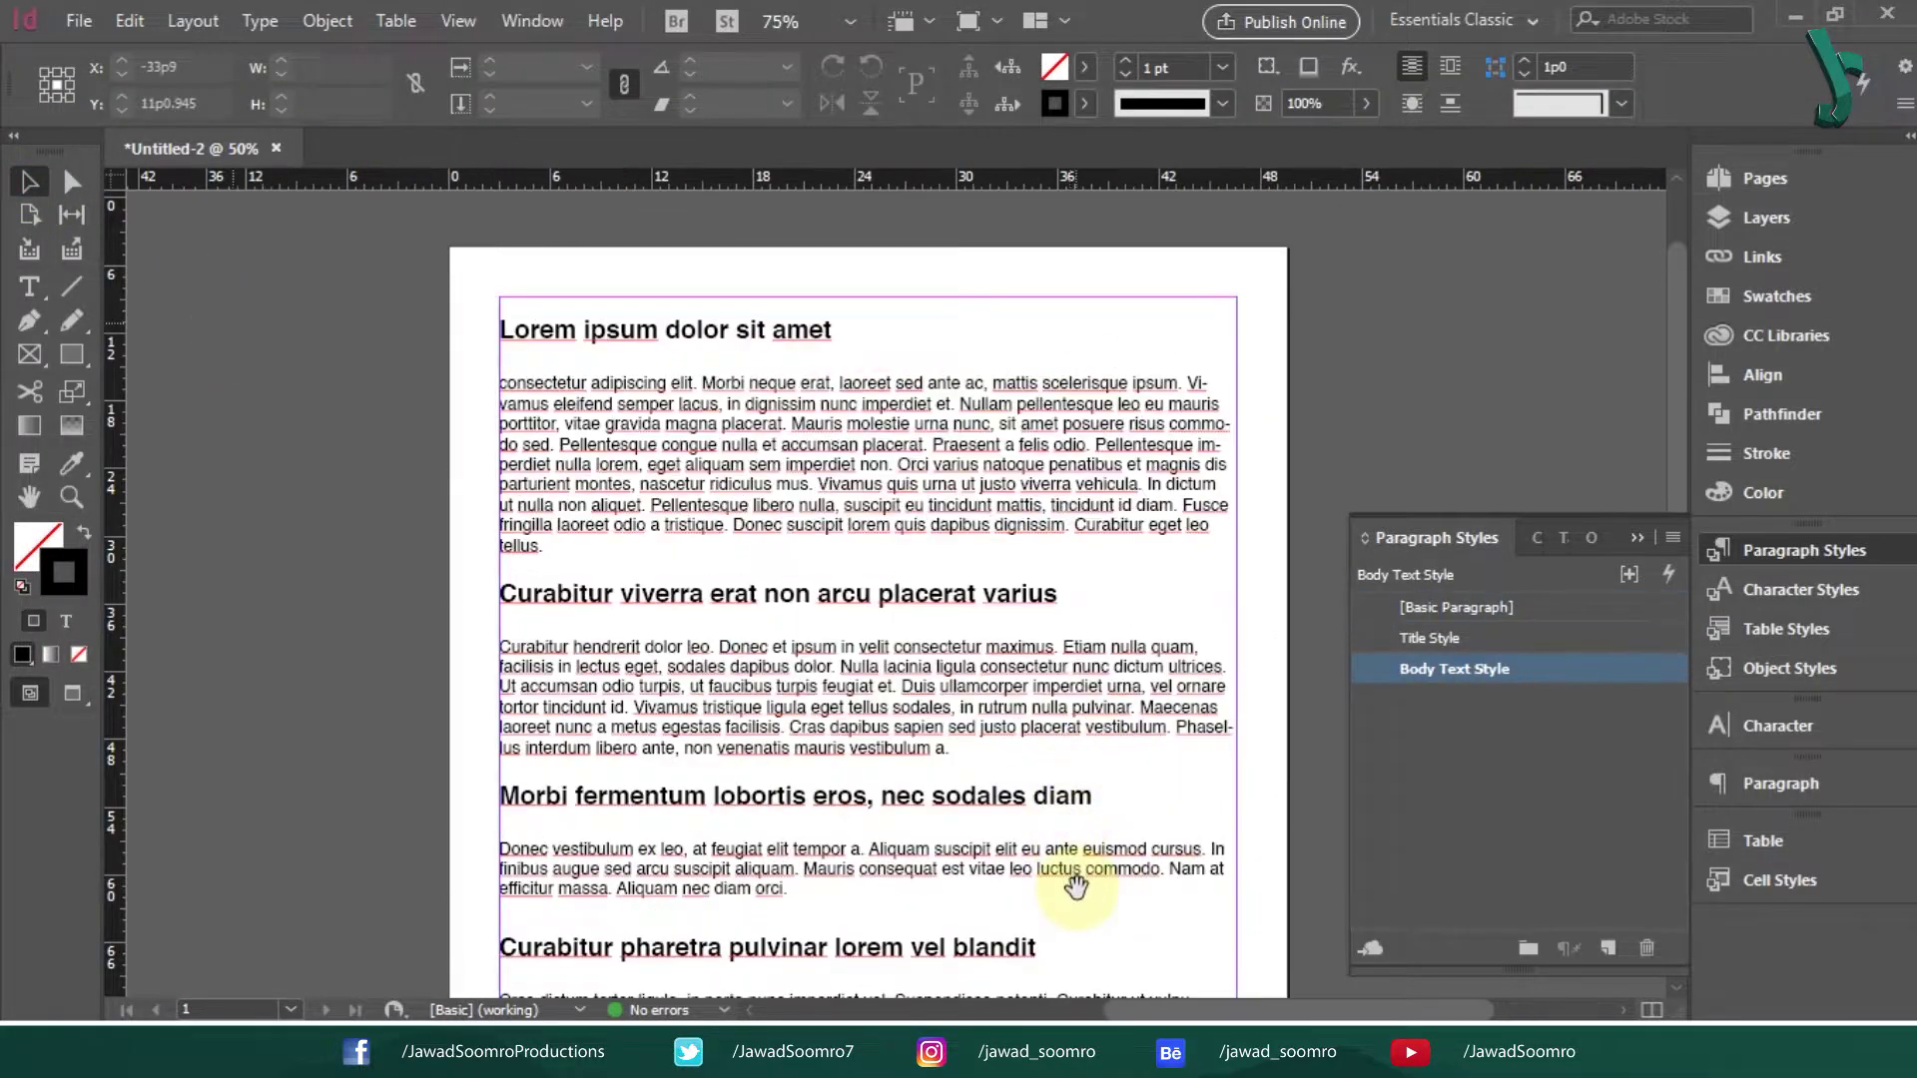
- Edit Title Style so its character color is magenta, C=0 M=100 Y=0 K=0
drag(1070, 877, 1103, 821)
double_click(1531, 635)
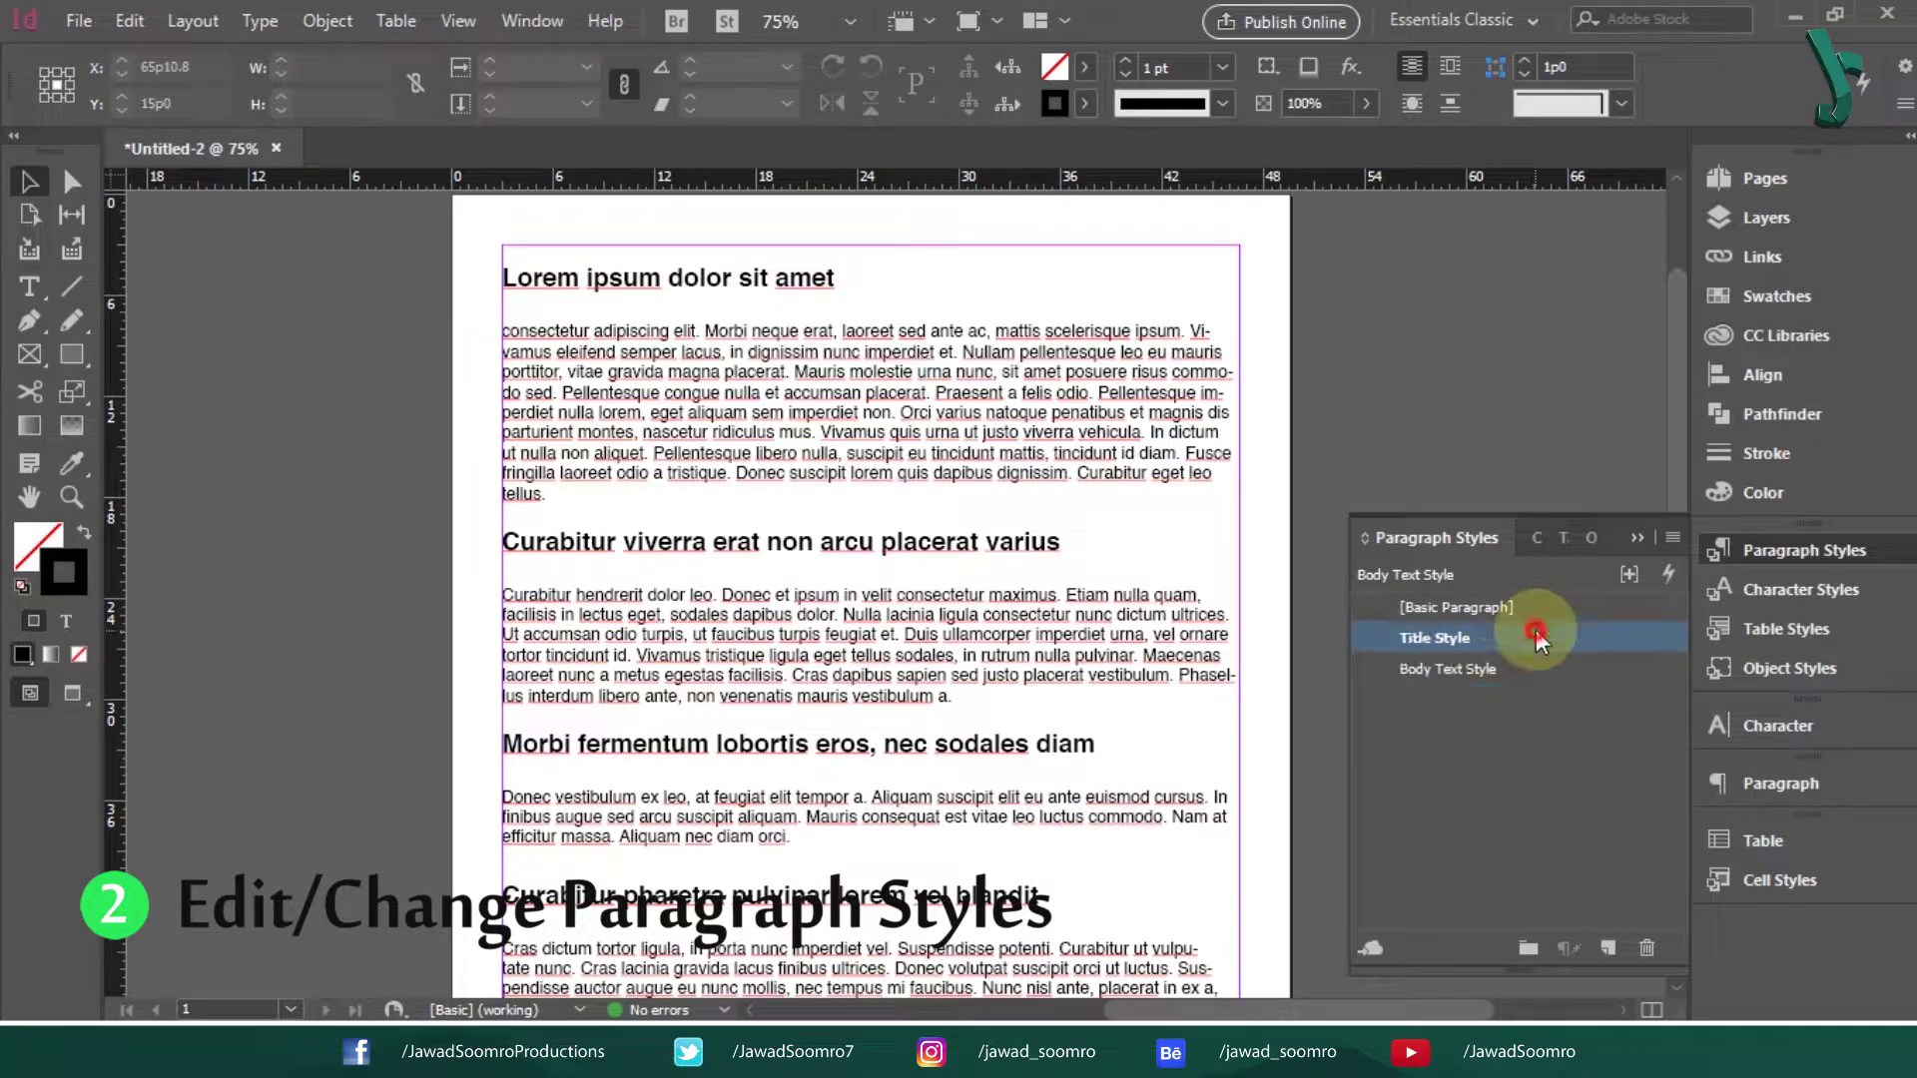
drag(958, 31, 1194, 61)
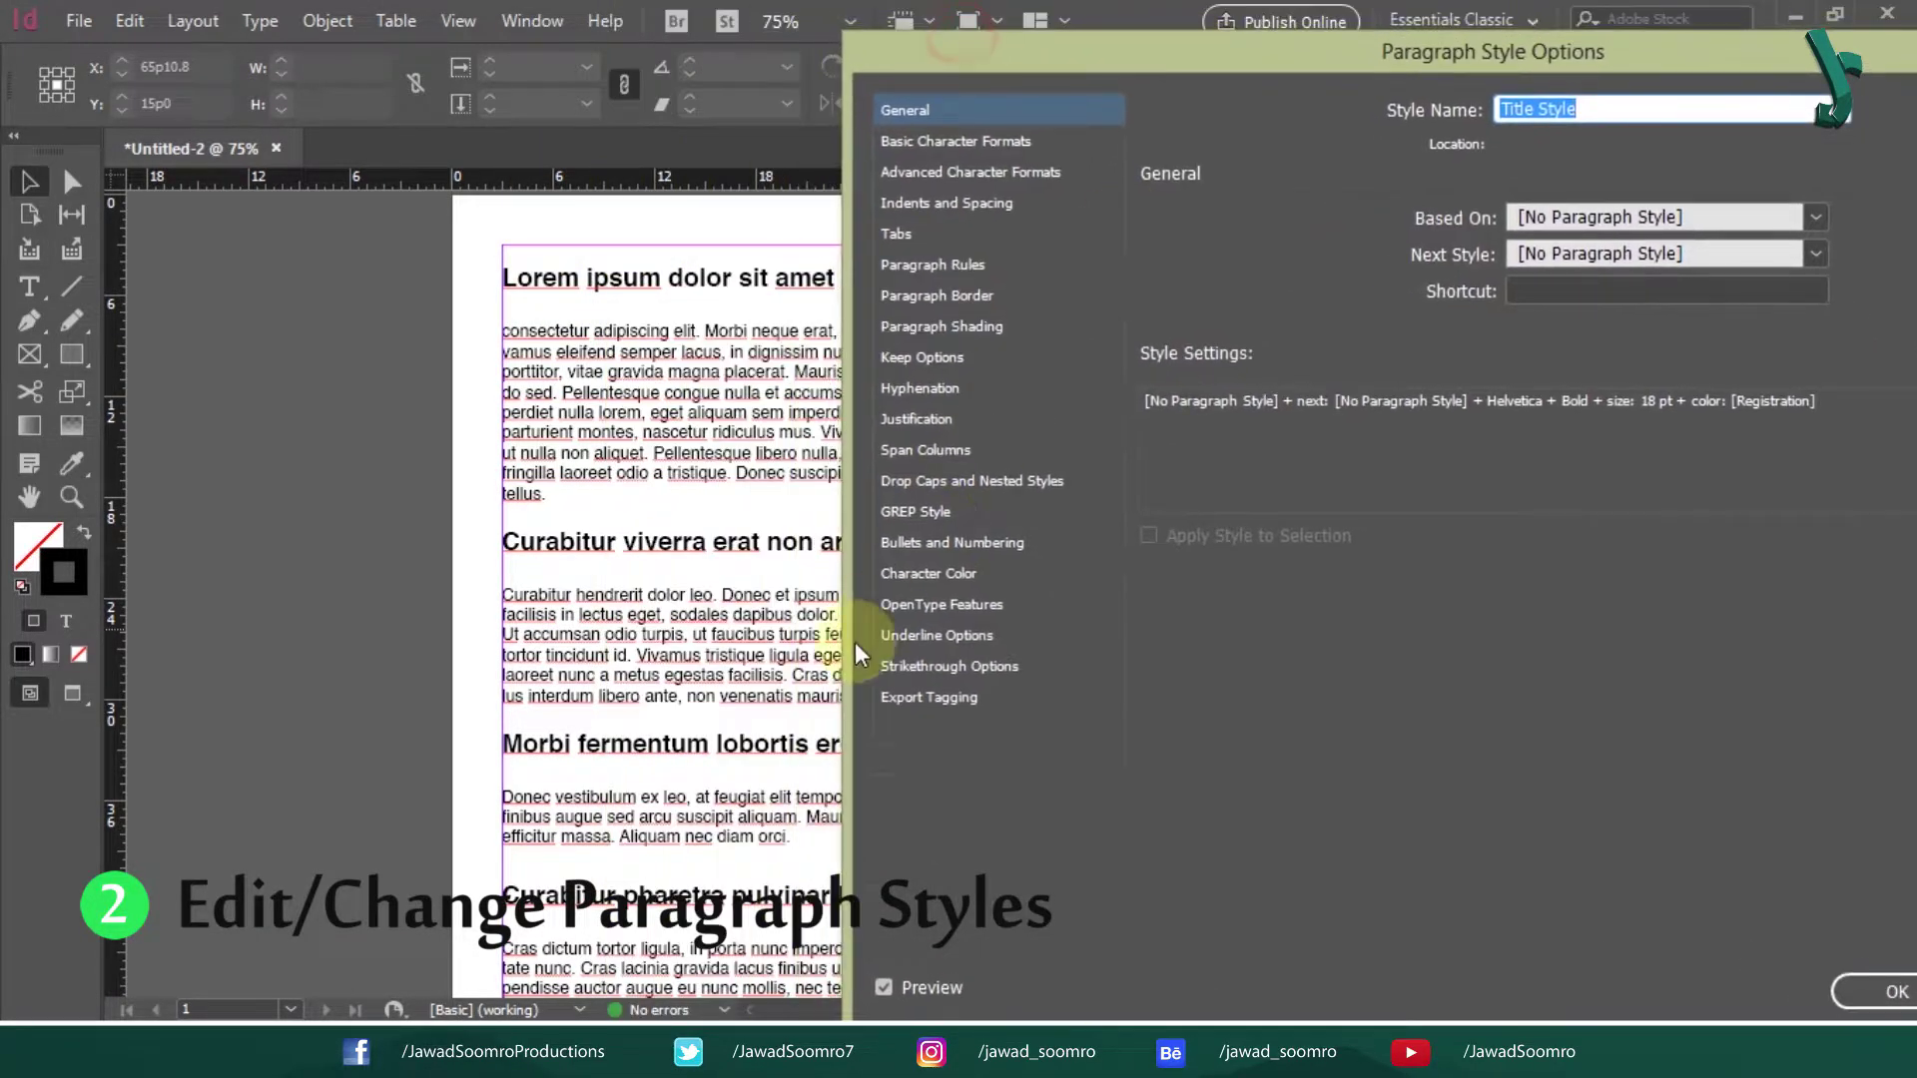
click(944, 579)
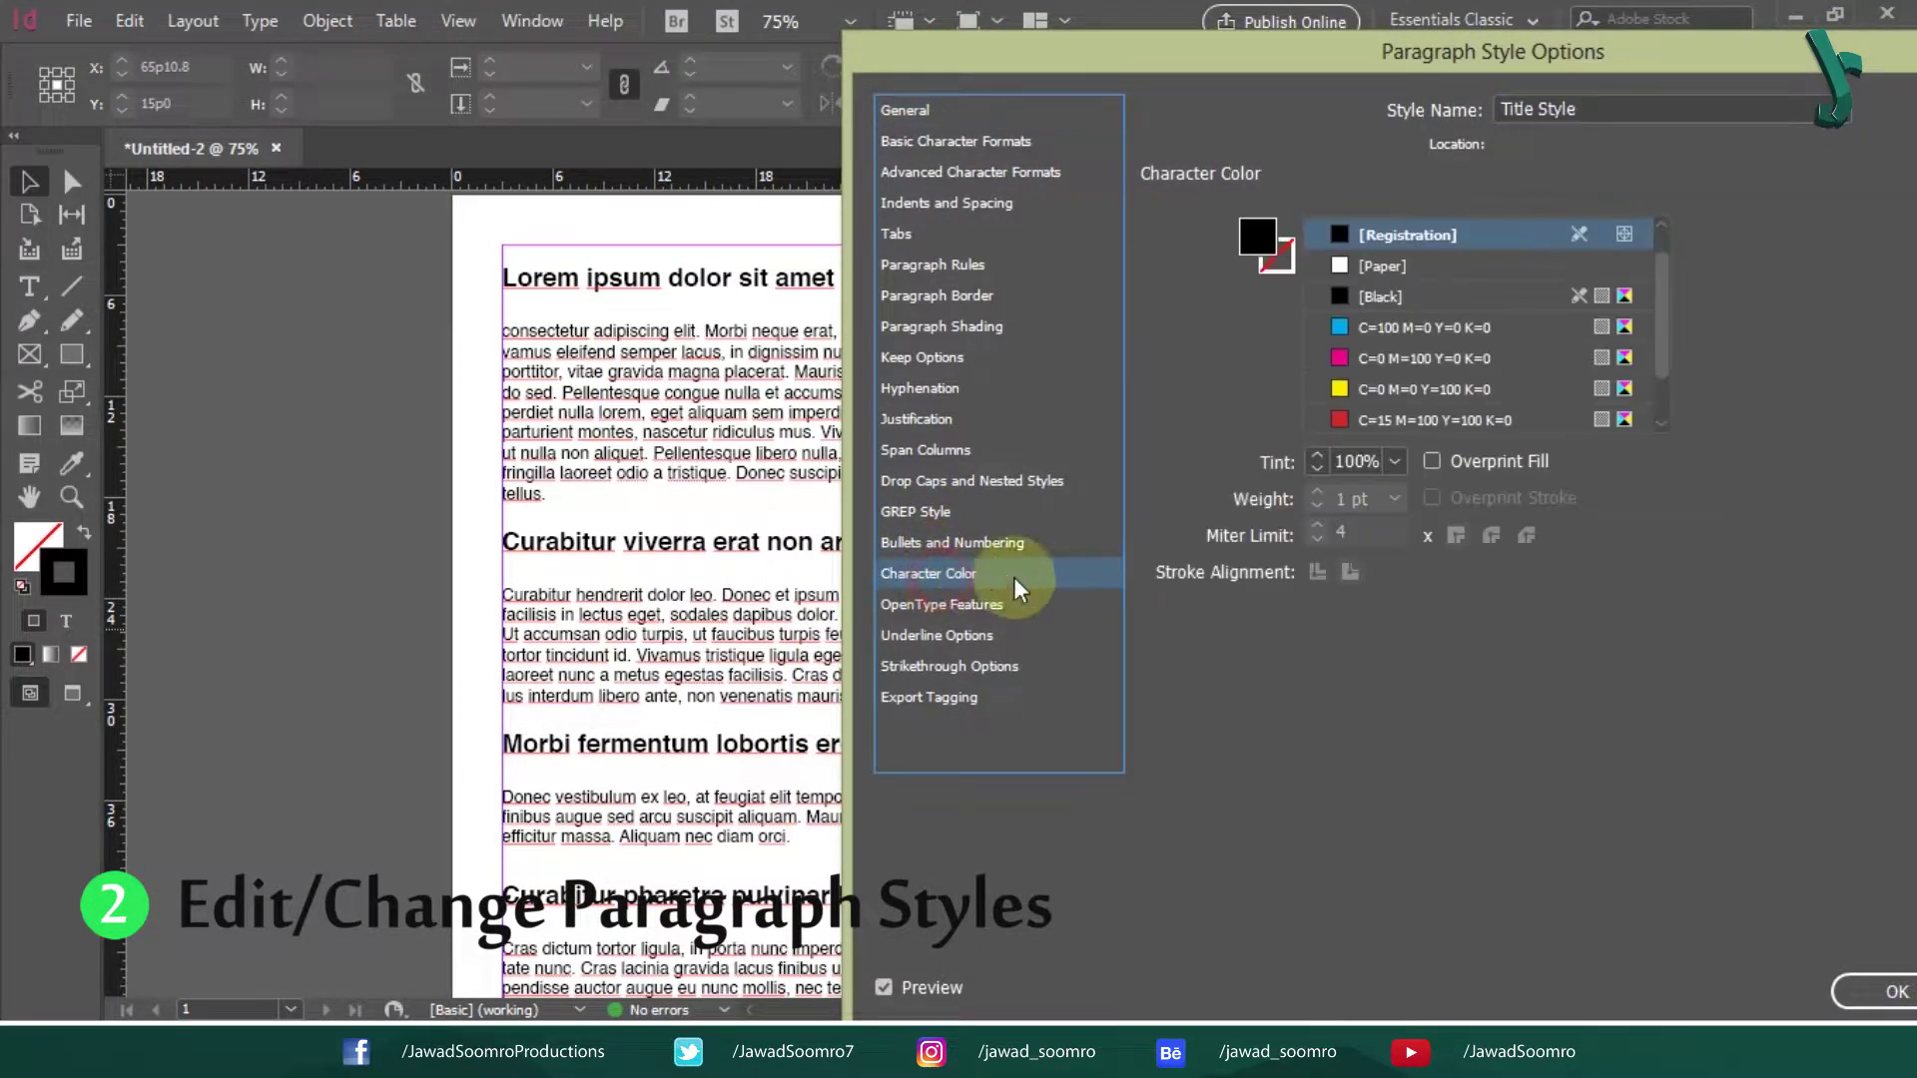
click(1417, 360)
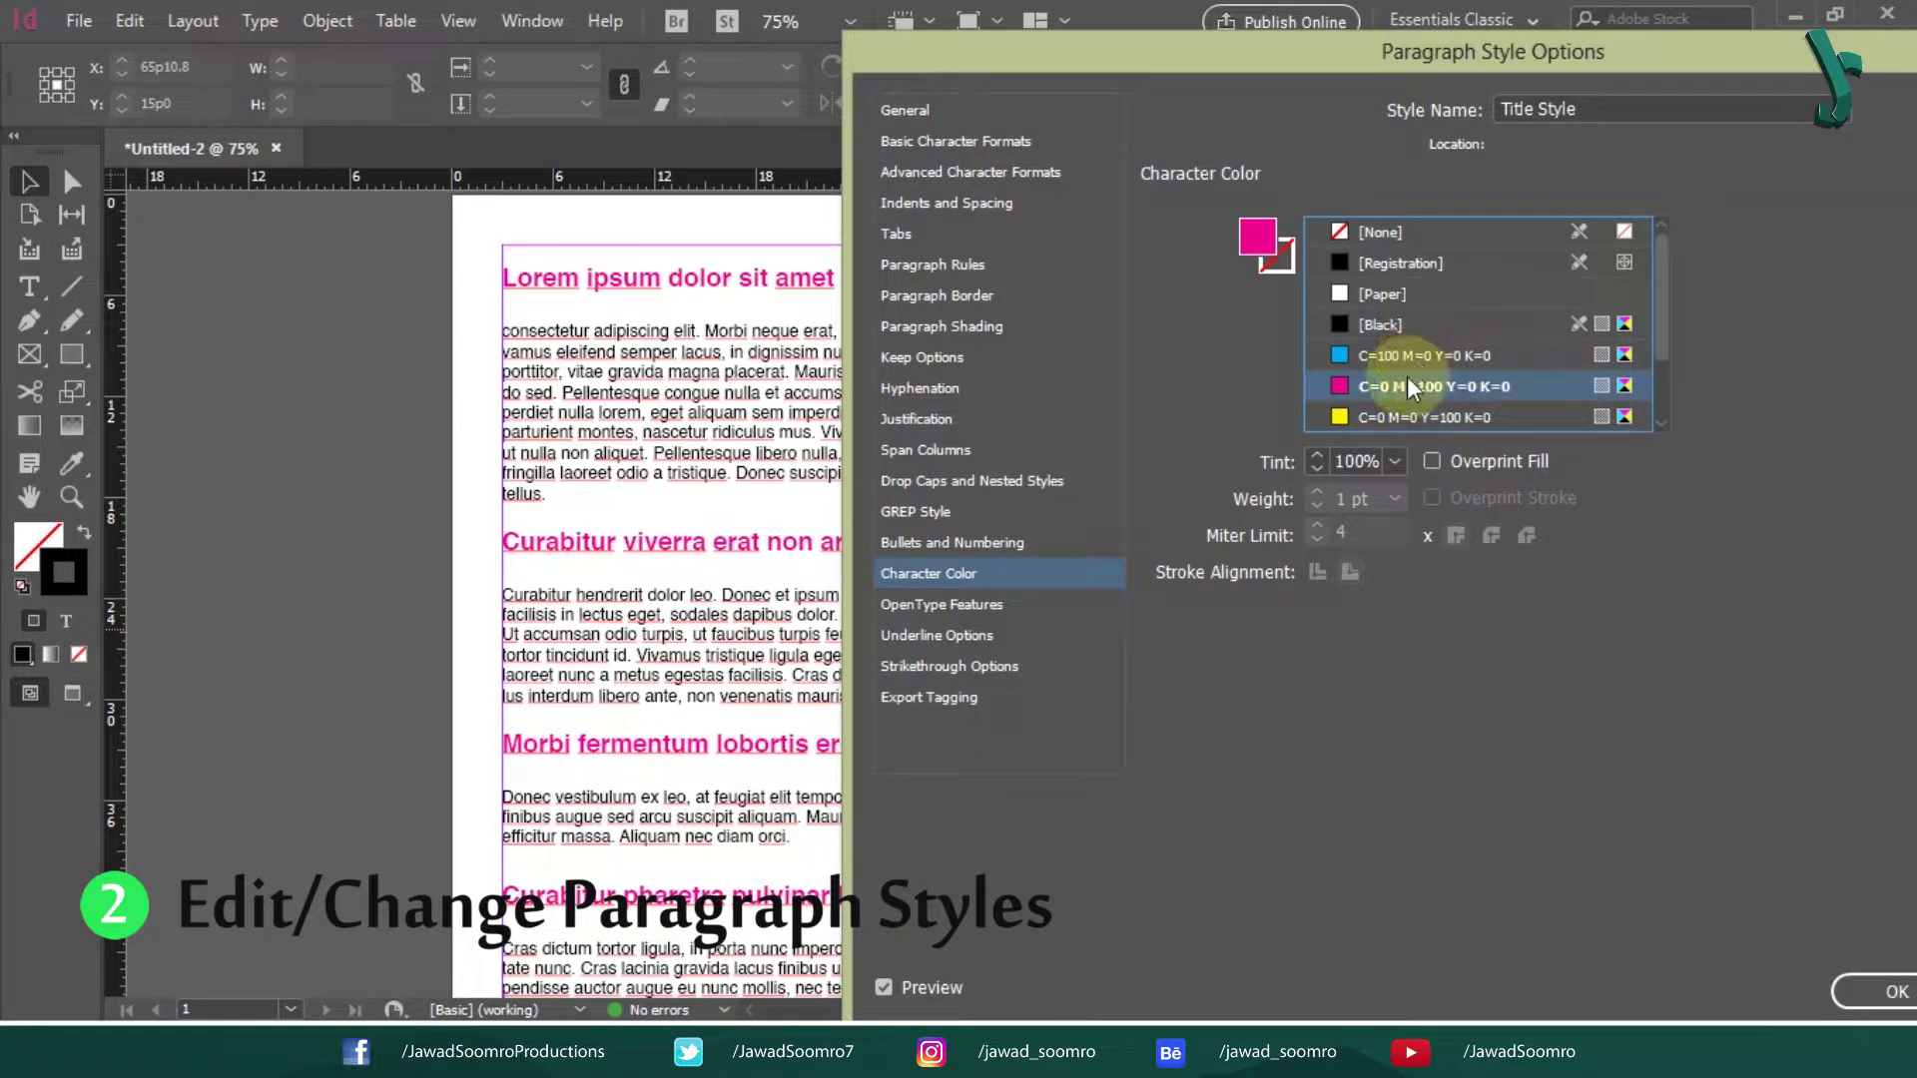
click(1852, 991)
- Edit Body Text Style so its font size is 14 pt, and review the updated page
double_click(1451, 663)
click(970, 146)
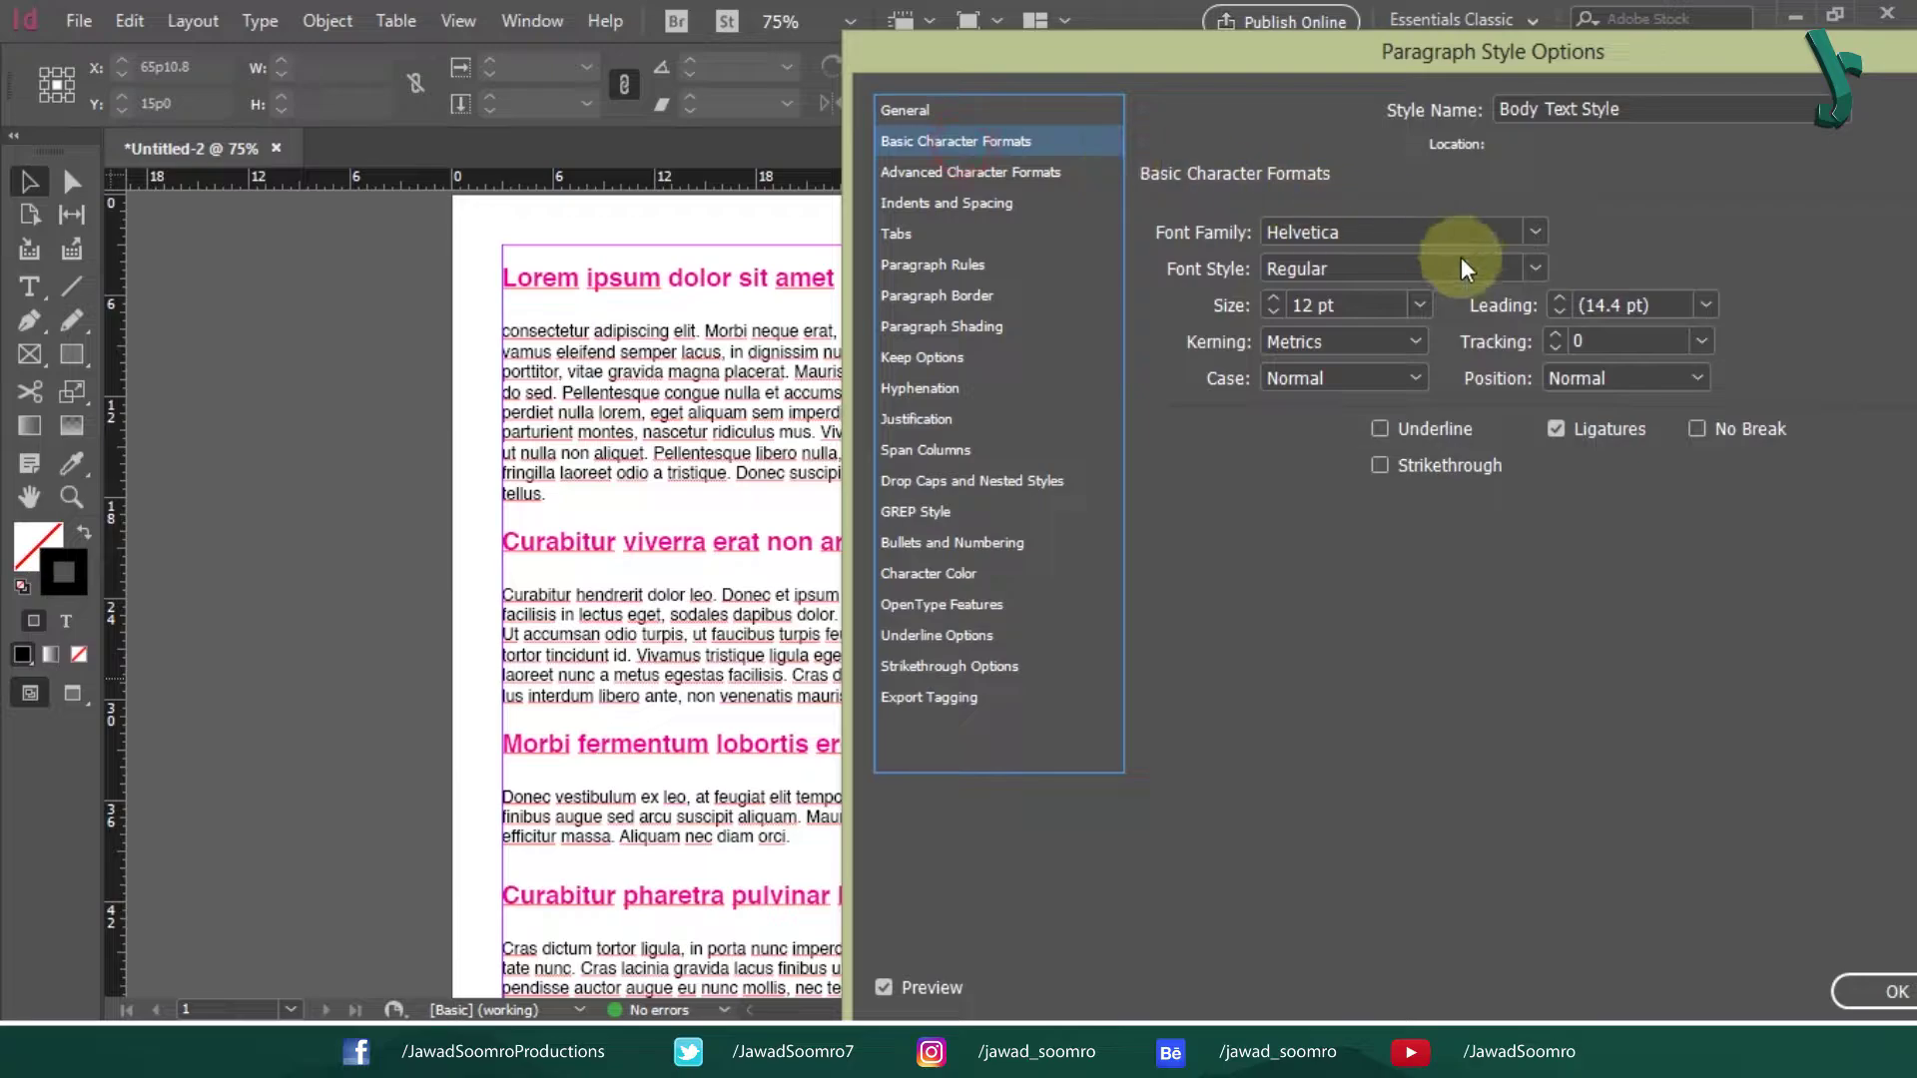
click(1417, 308)
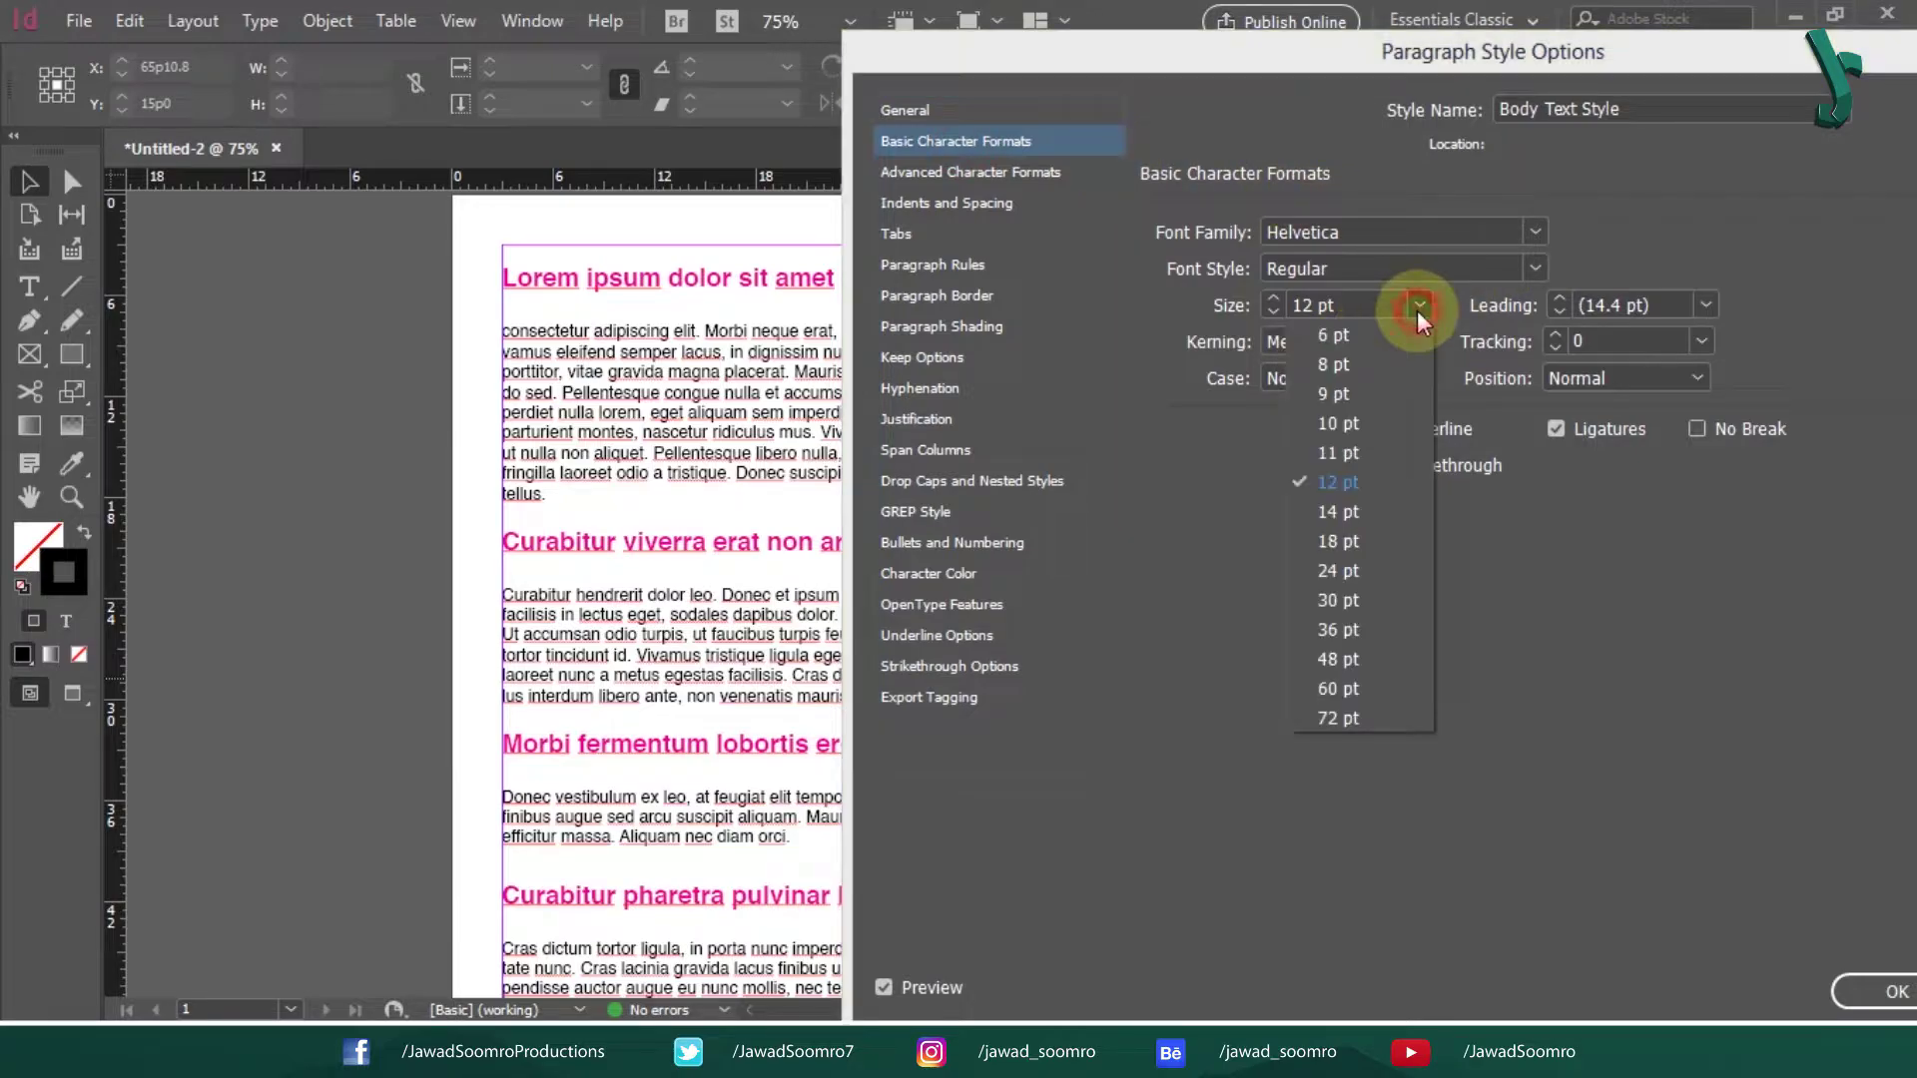
click(1338, 512)
click(1895, 986)
scroll(1196, 904, down, 2)
mouse_move(1196, 907)
mouse_down()
mouse_move(1229, 522)
mouse_move(1228, 749)
mouse_up()
drag(1335, 363, 1336, 569)
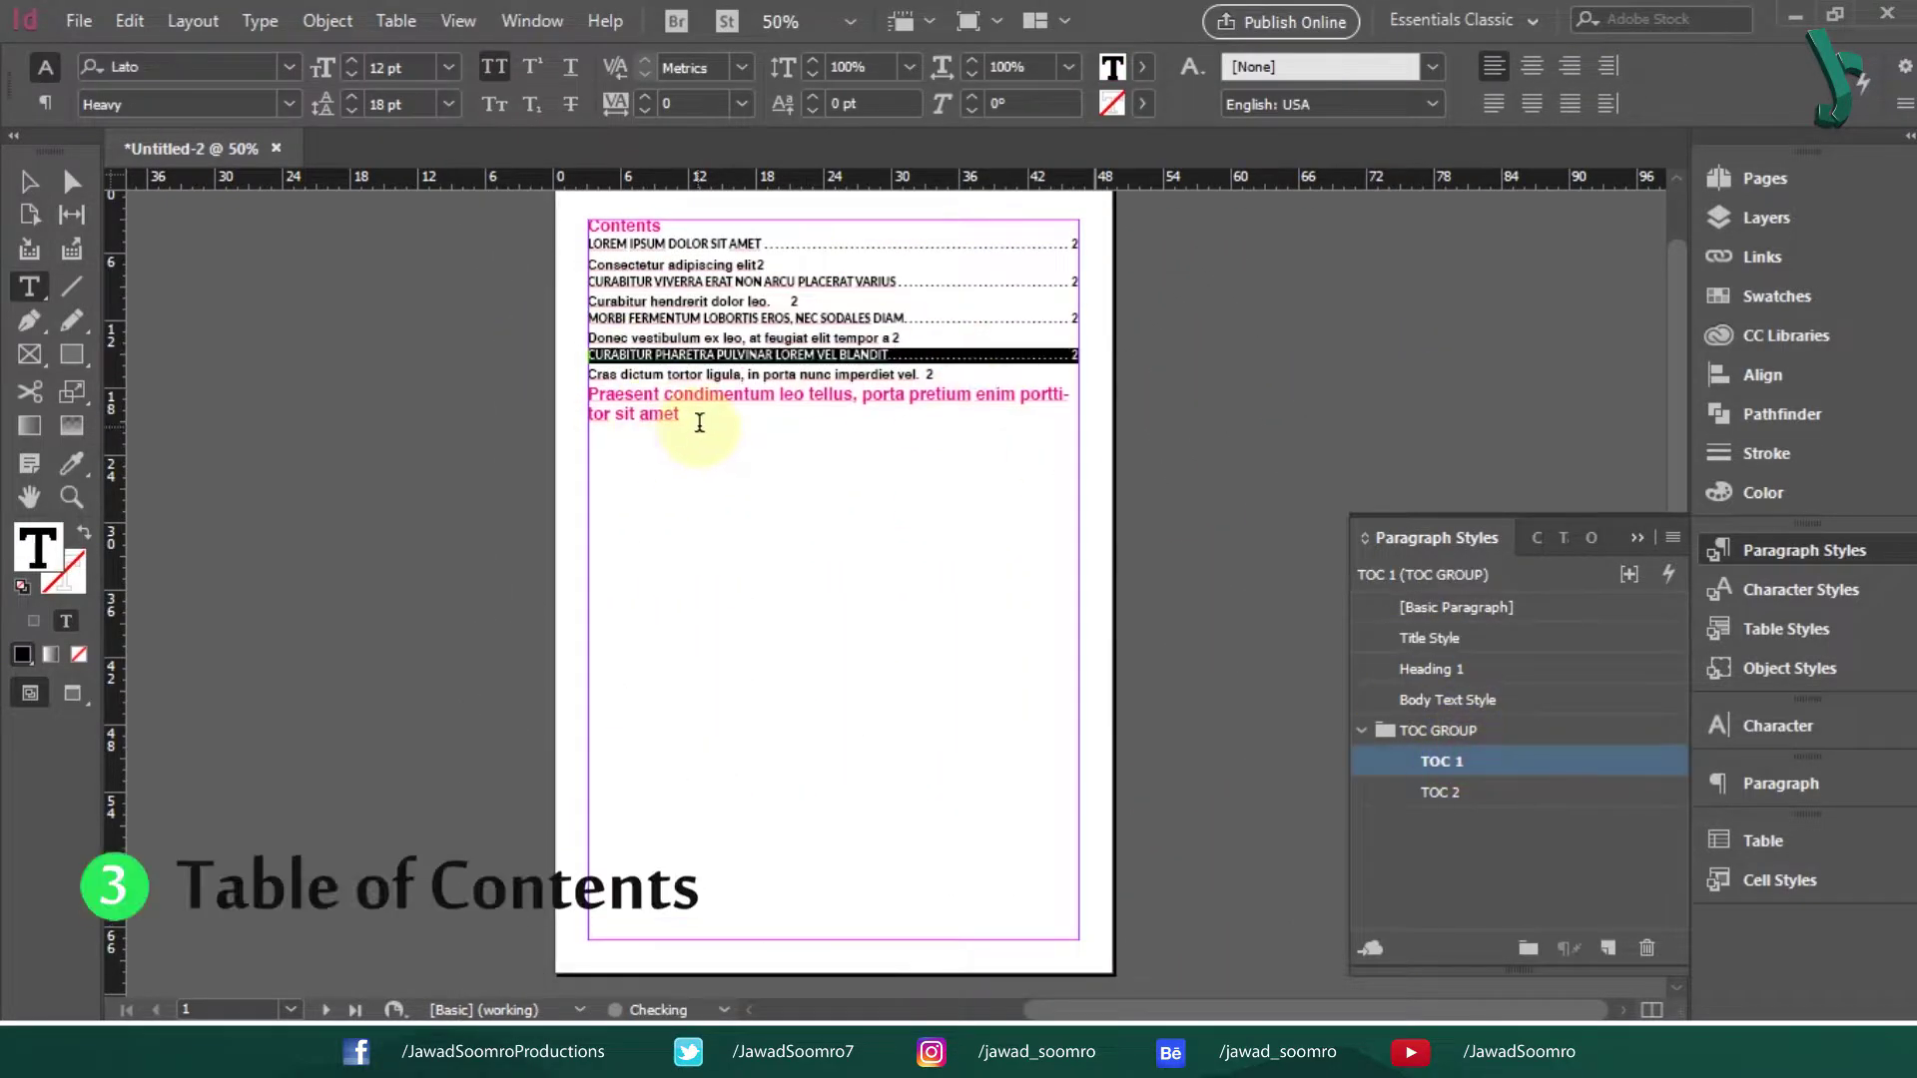
- Apply the TOC 1 paragraph style to the title entries of the table of contents
triple_click(699, 423)
click(1442, 760)
key(ctrl+1)
- Apply the TOC 2 paragraph style to the four sub-entries of the table of contents
triple_click(927, 343)
click(1442, 791)
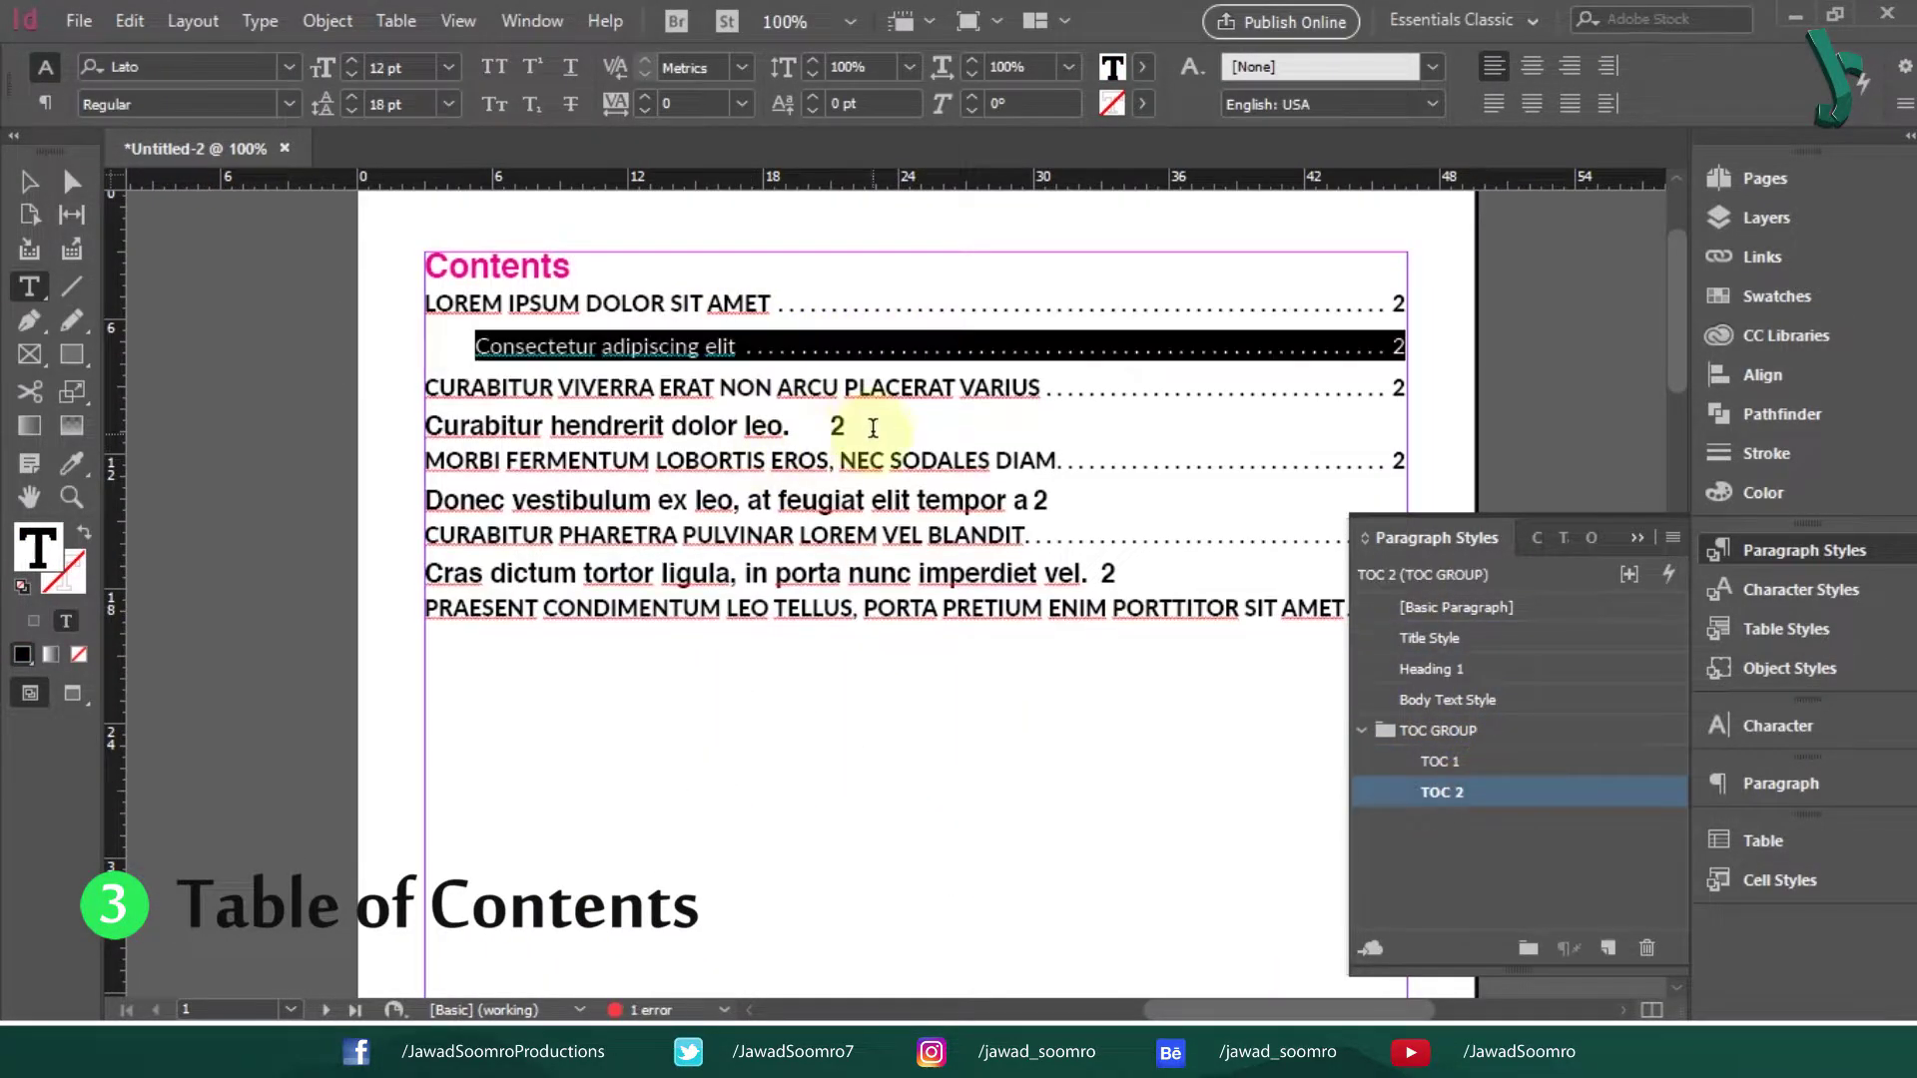
triple_click(1104, 425)
click(1442, 792)
triple_click(1069, 504)
key(ctrl+2)
triple_click(1061, 587)
click(1441, 792)
- Set the "Contents" title to 48 pt and insert an empty line beneath it
click(579, 270)
drag(579, 269, 376, 280)
click(448, 66)
click(423, 462)
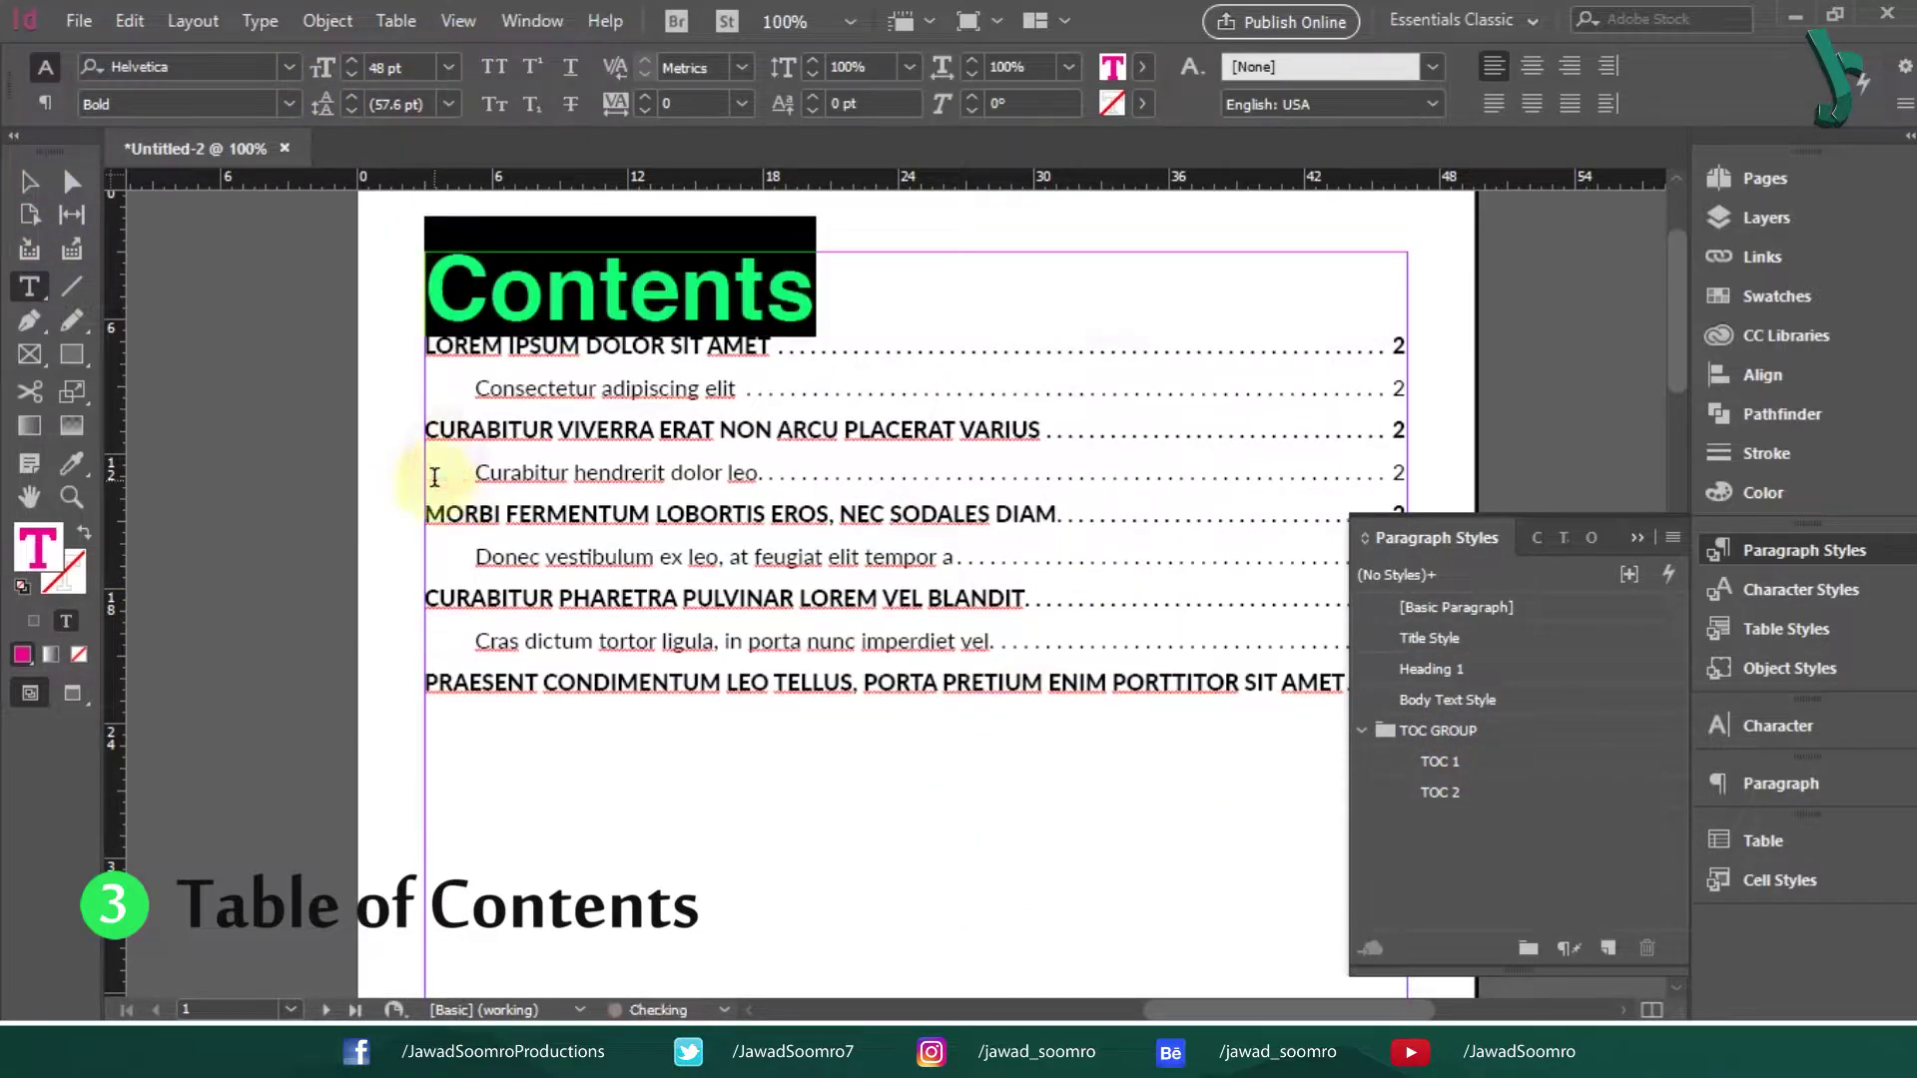
click(774, 258)
key(Return)
click(30, 182)
key(ctrl+minus)
scroll(1503, 345, up, 3)
click(1503, 345)
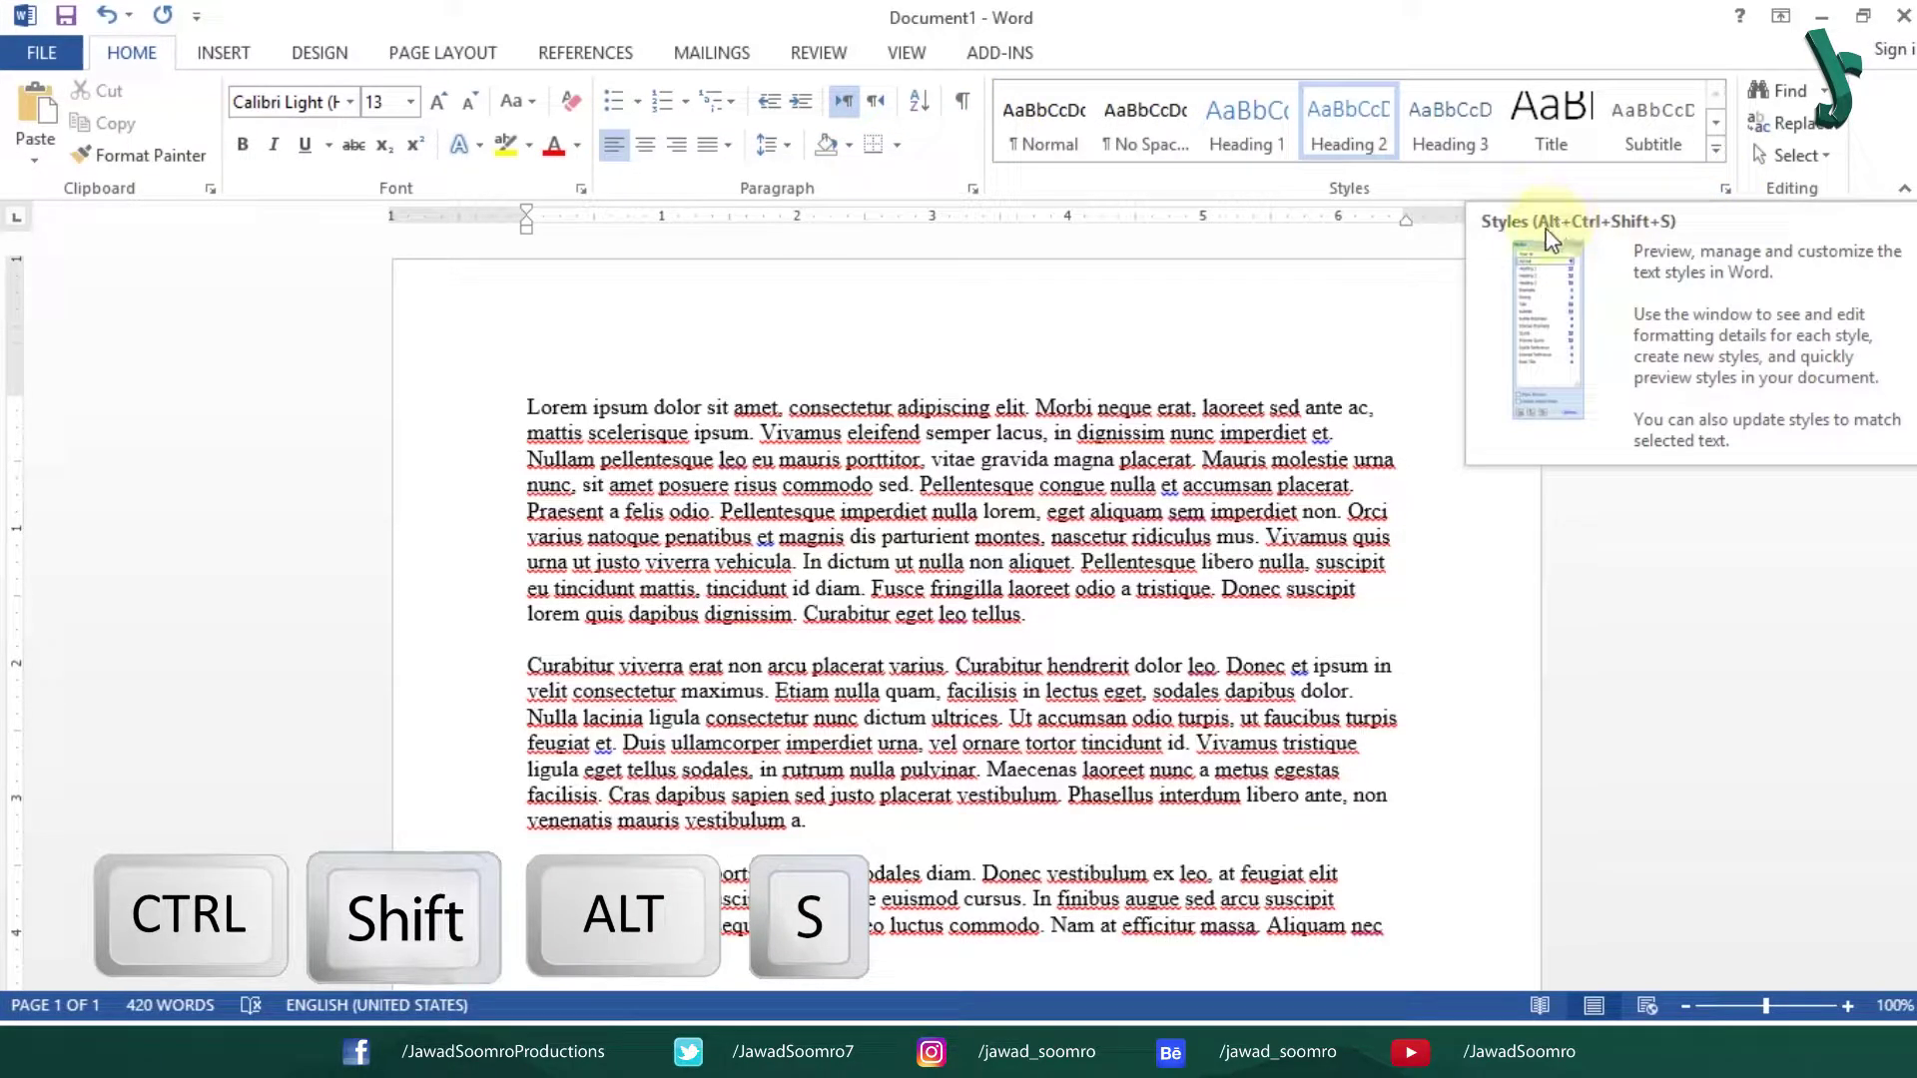
- In Word, display the list of styles and inspect the modification settings of the Heading 2 style
click(1731, 186)
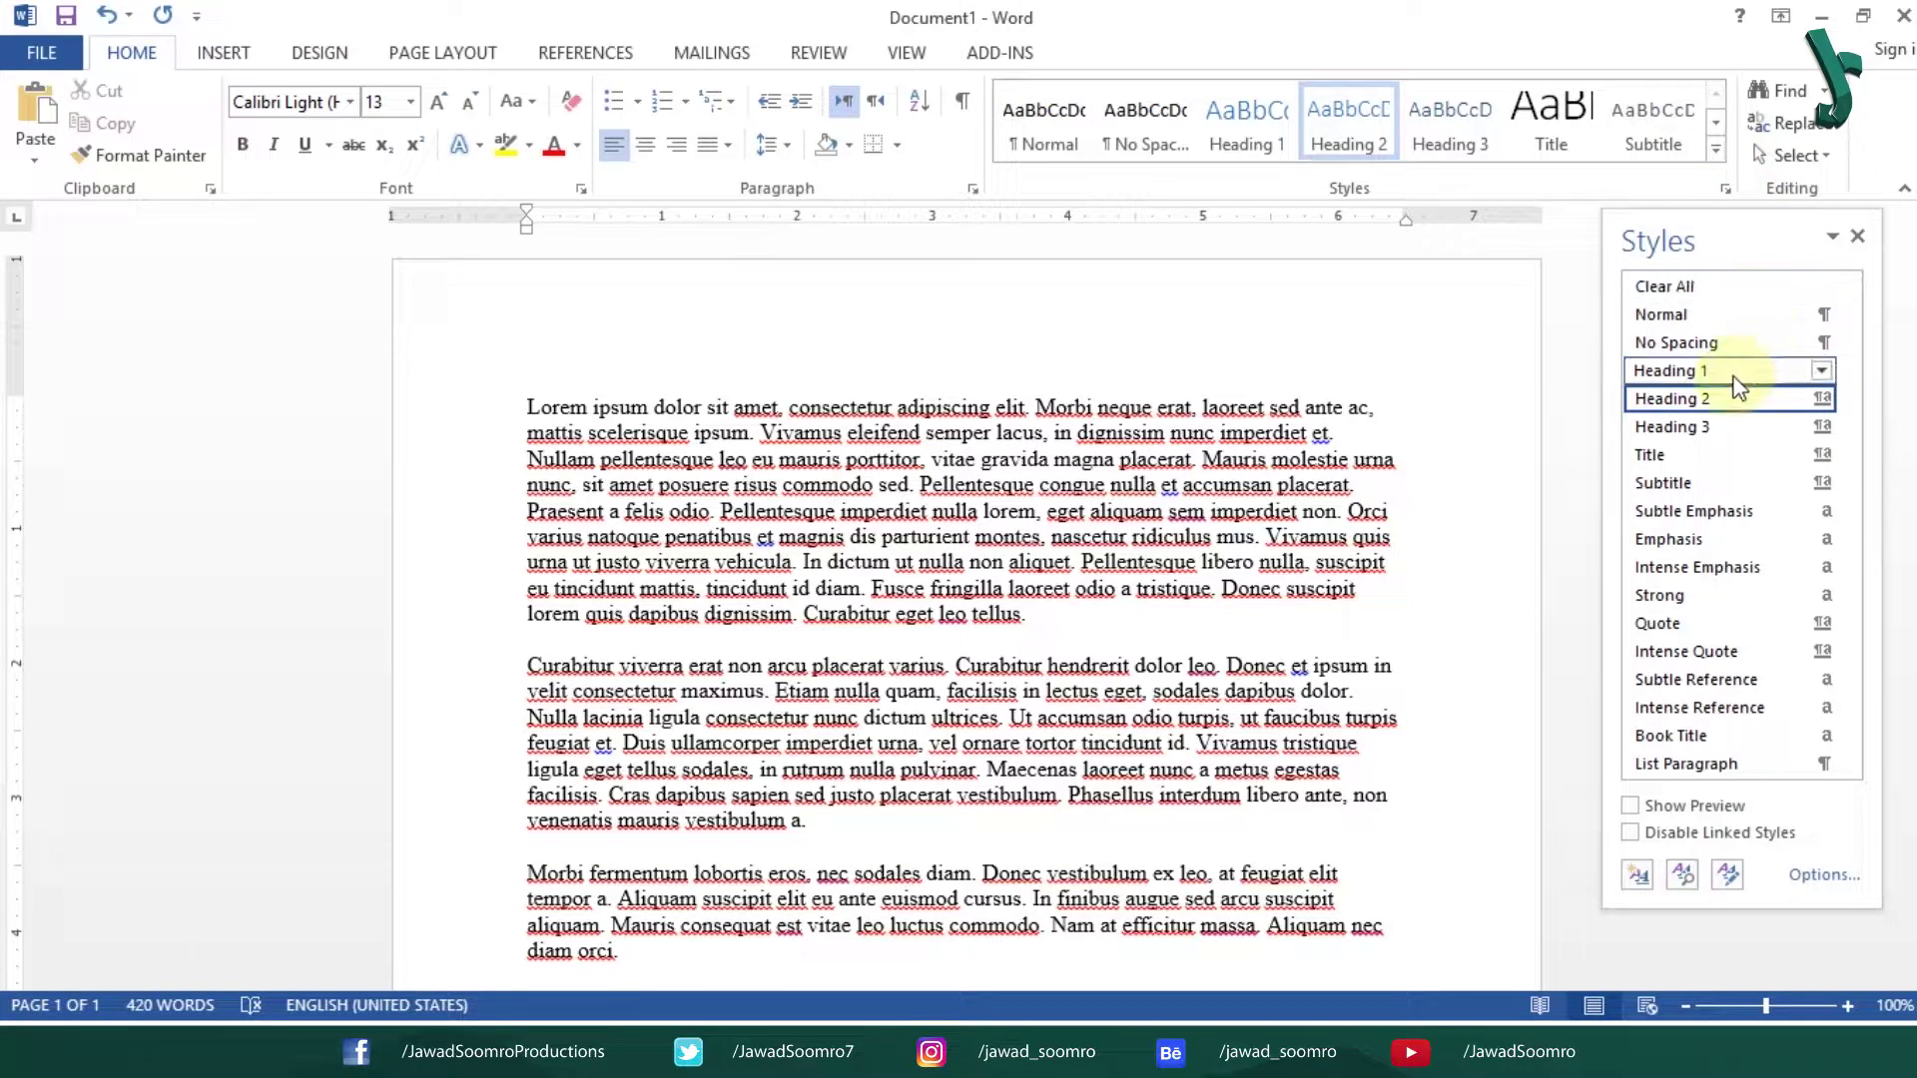
mouse_move(1738, 385)
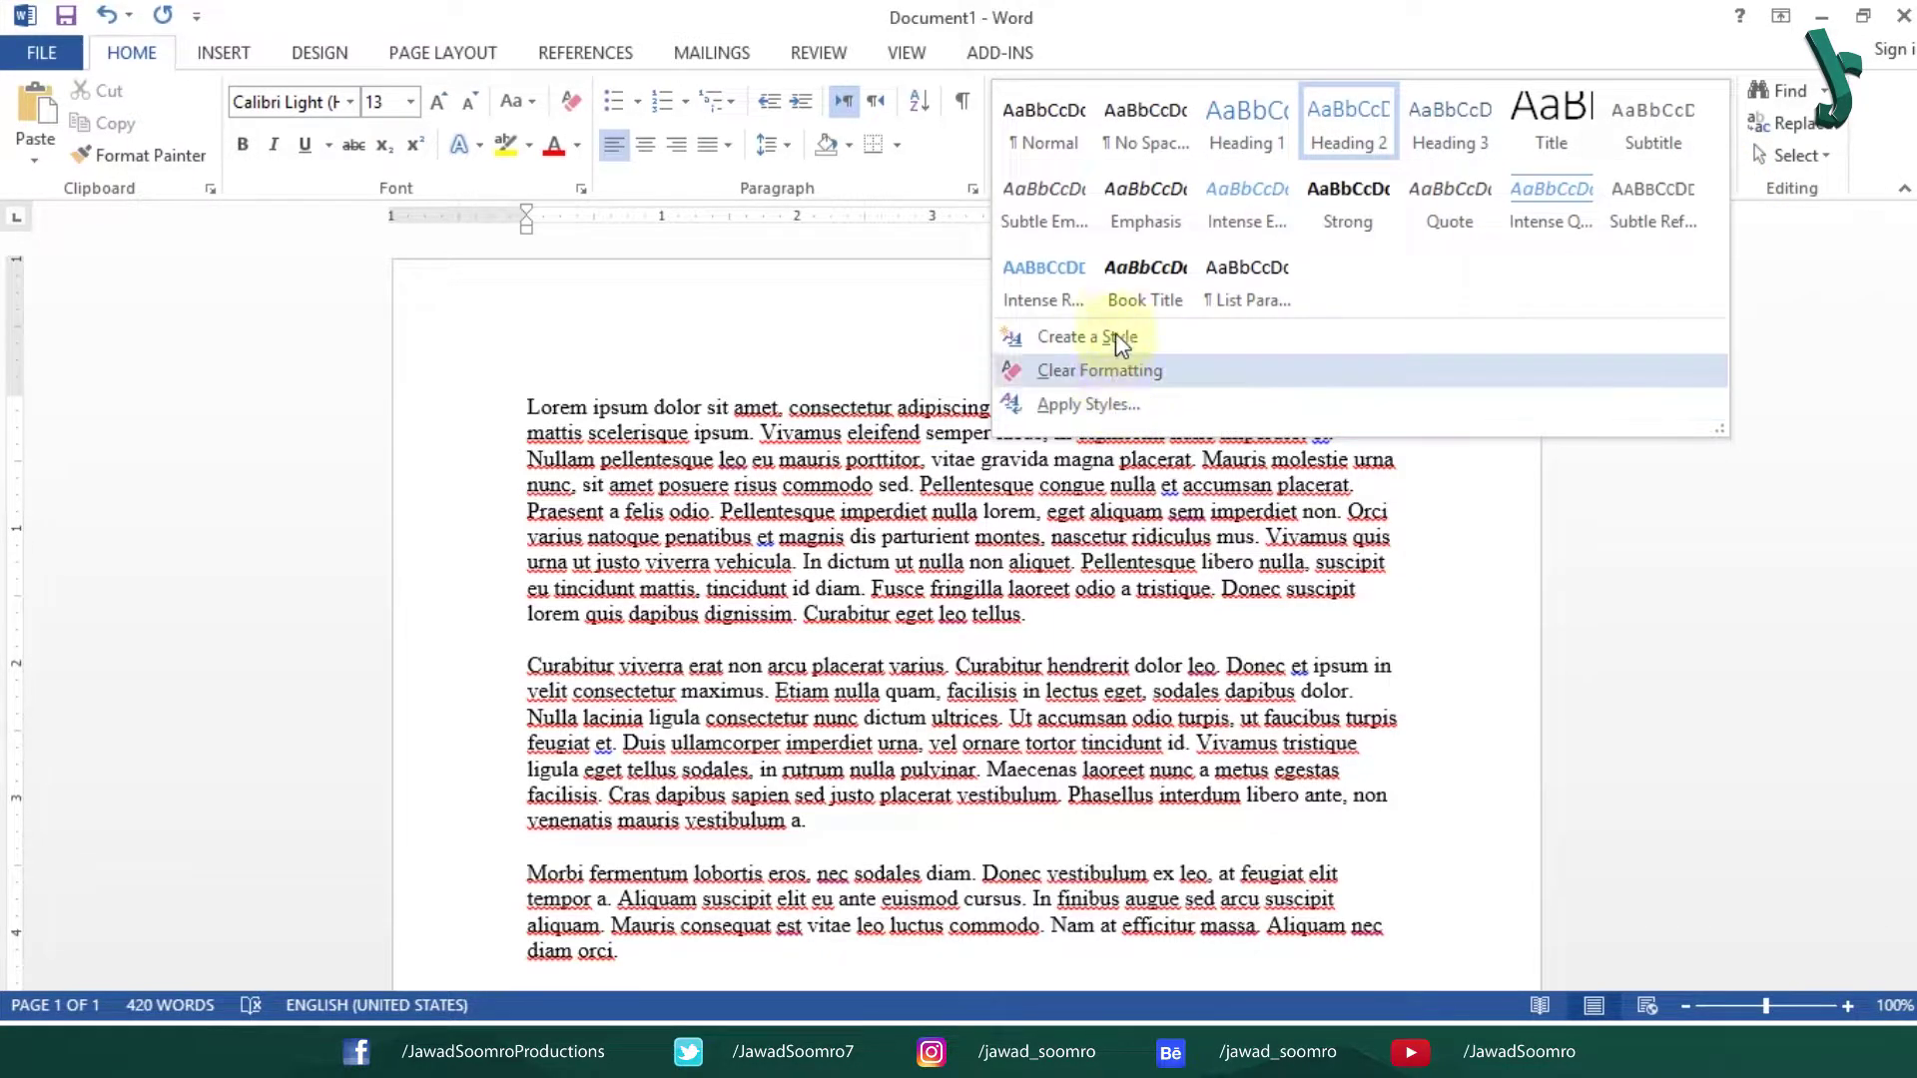
right_click(1300, 128)
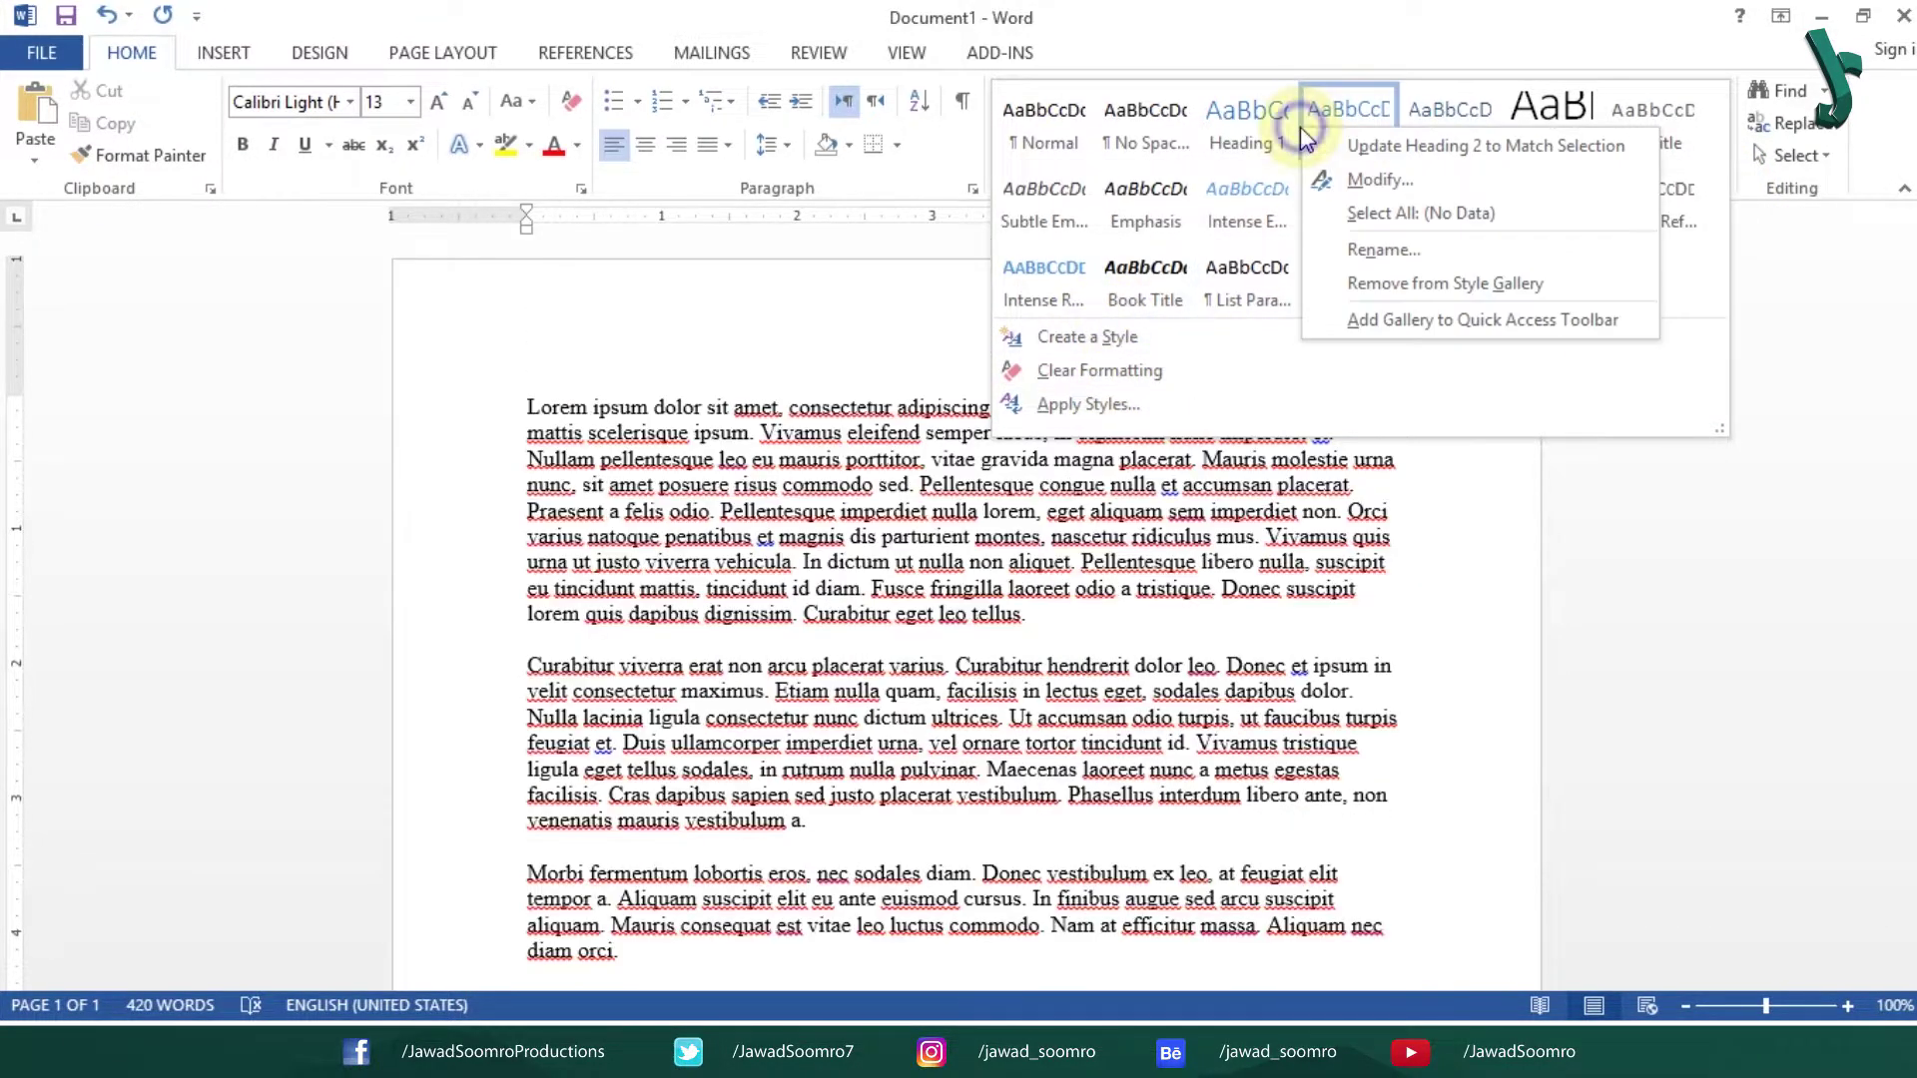
click(1404, 194)
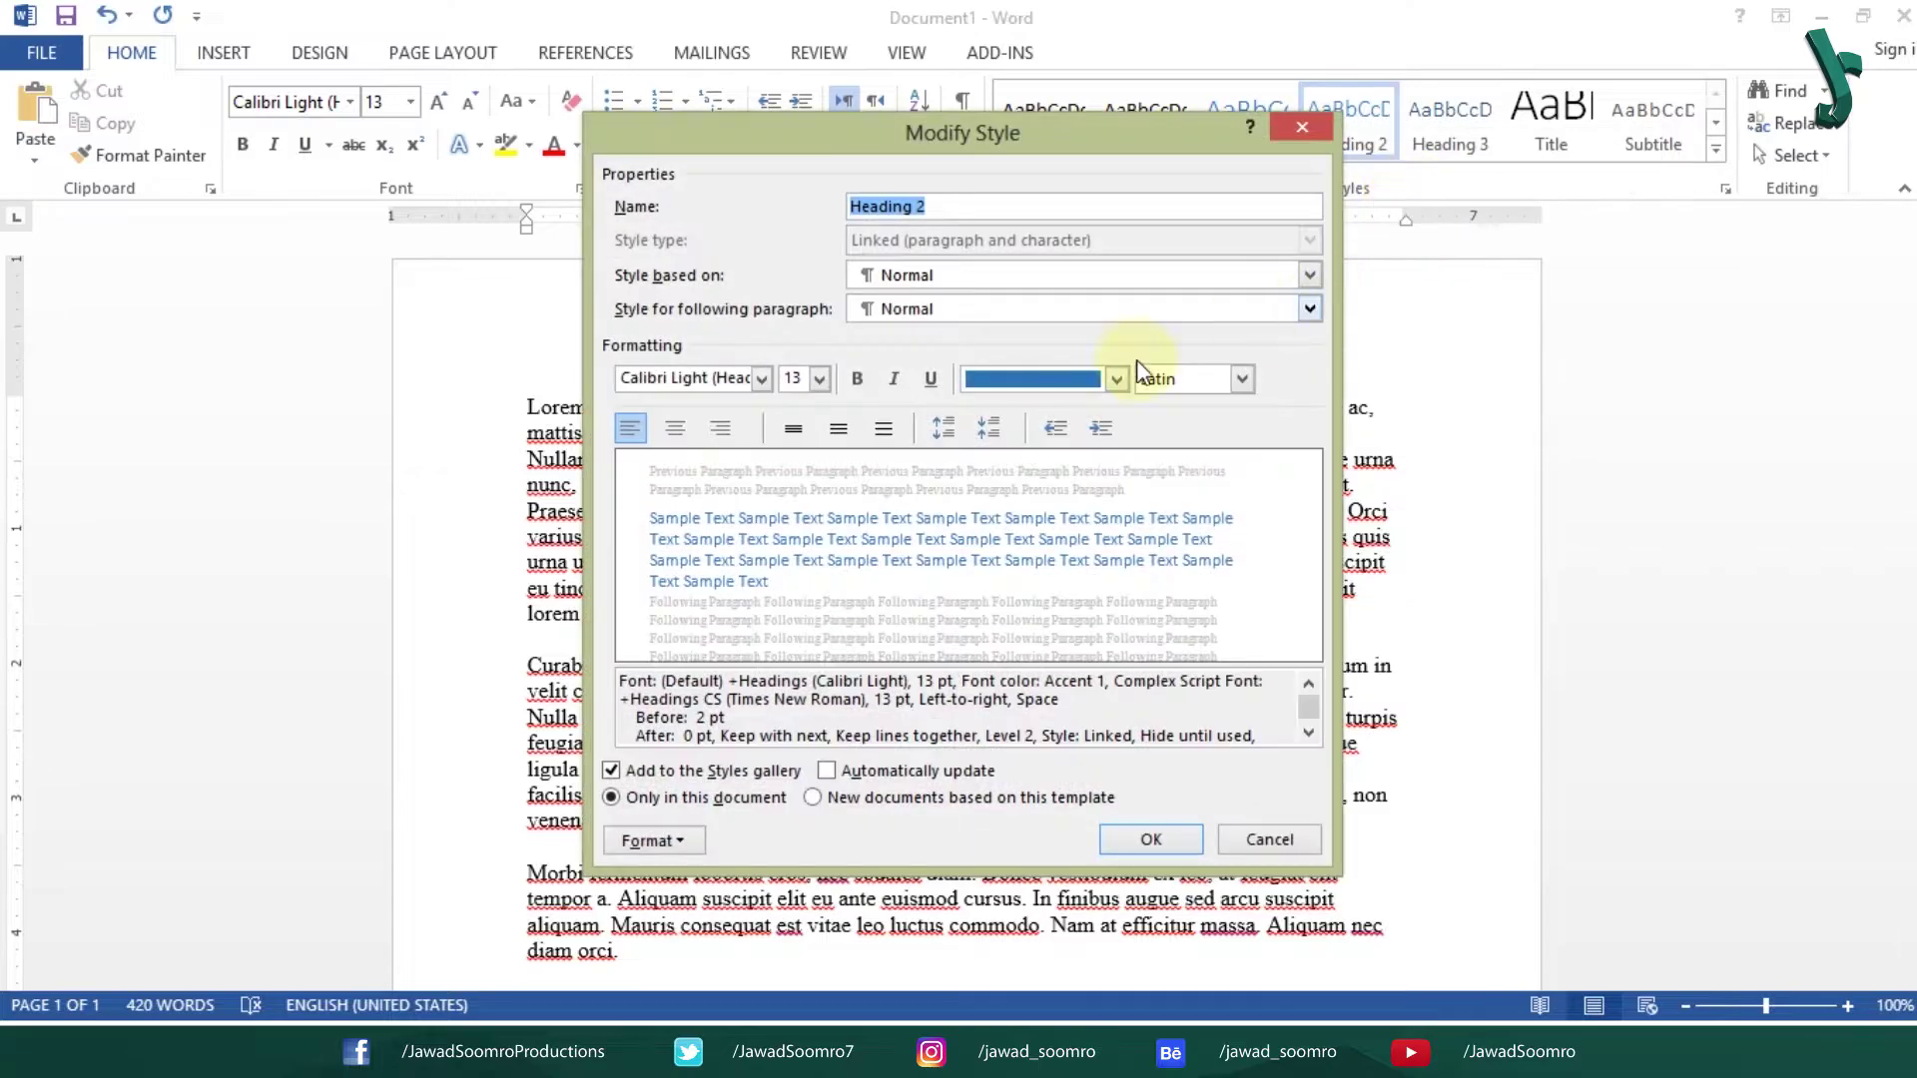
click(1317, 845)
click(1726, 188)
mouse_move(1727, 426)
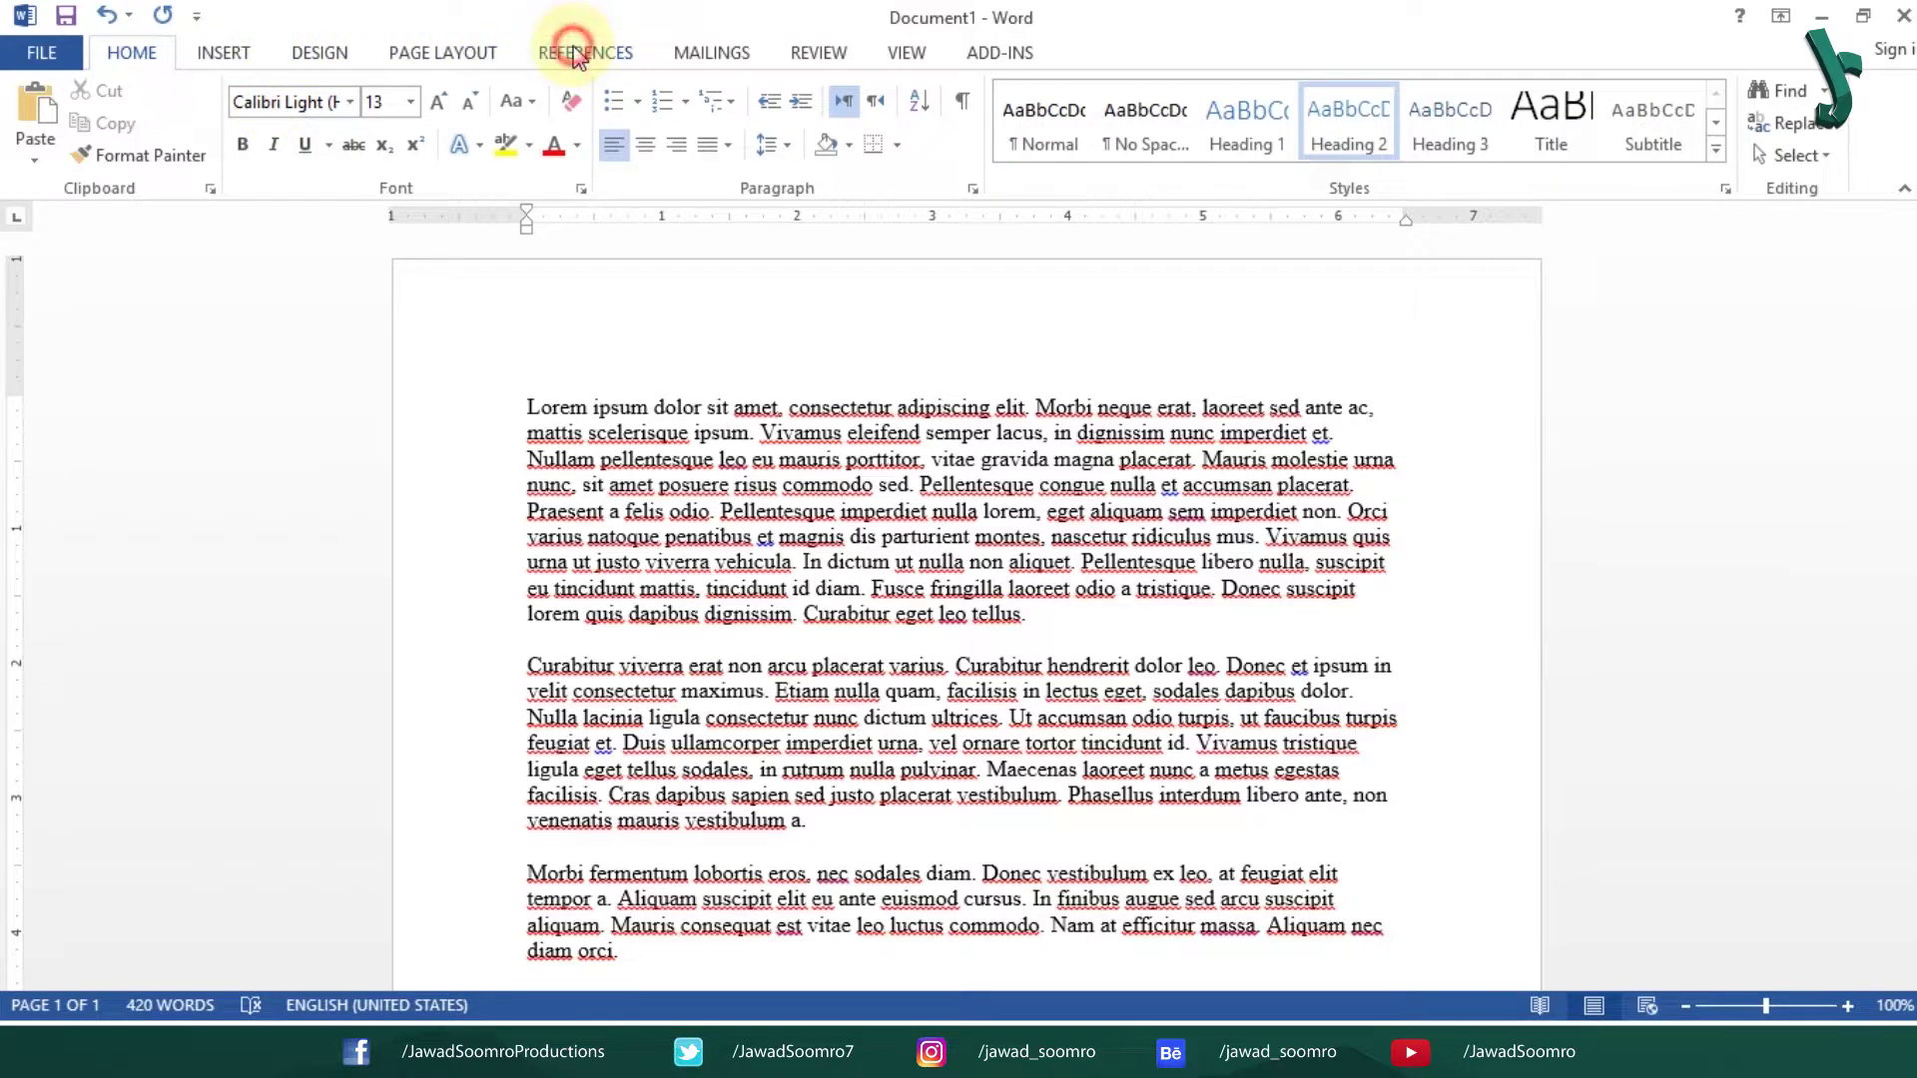
- Display the table of contents options available for the Word document
click(576, 57)
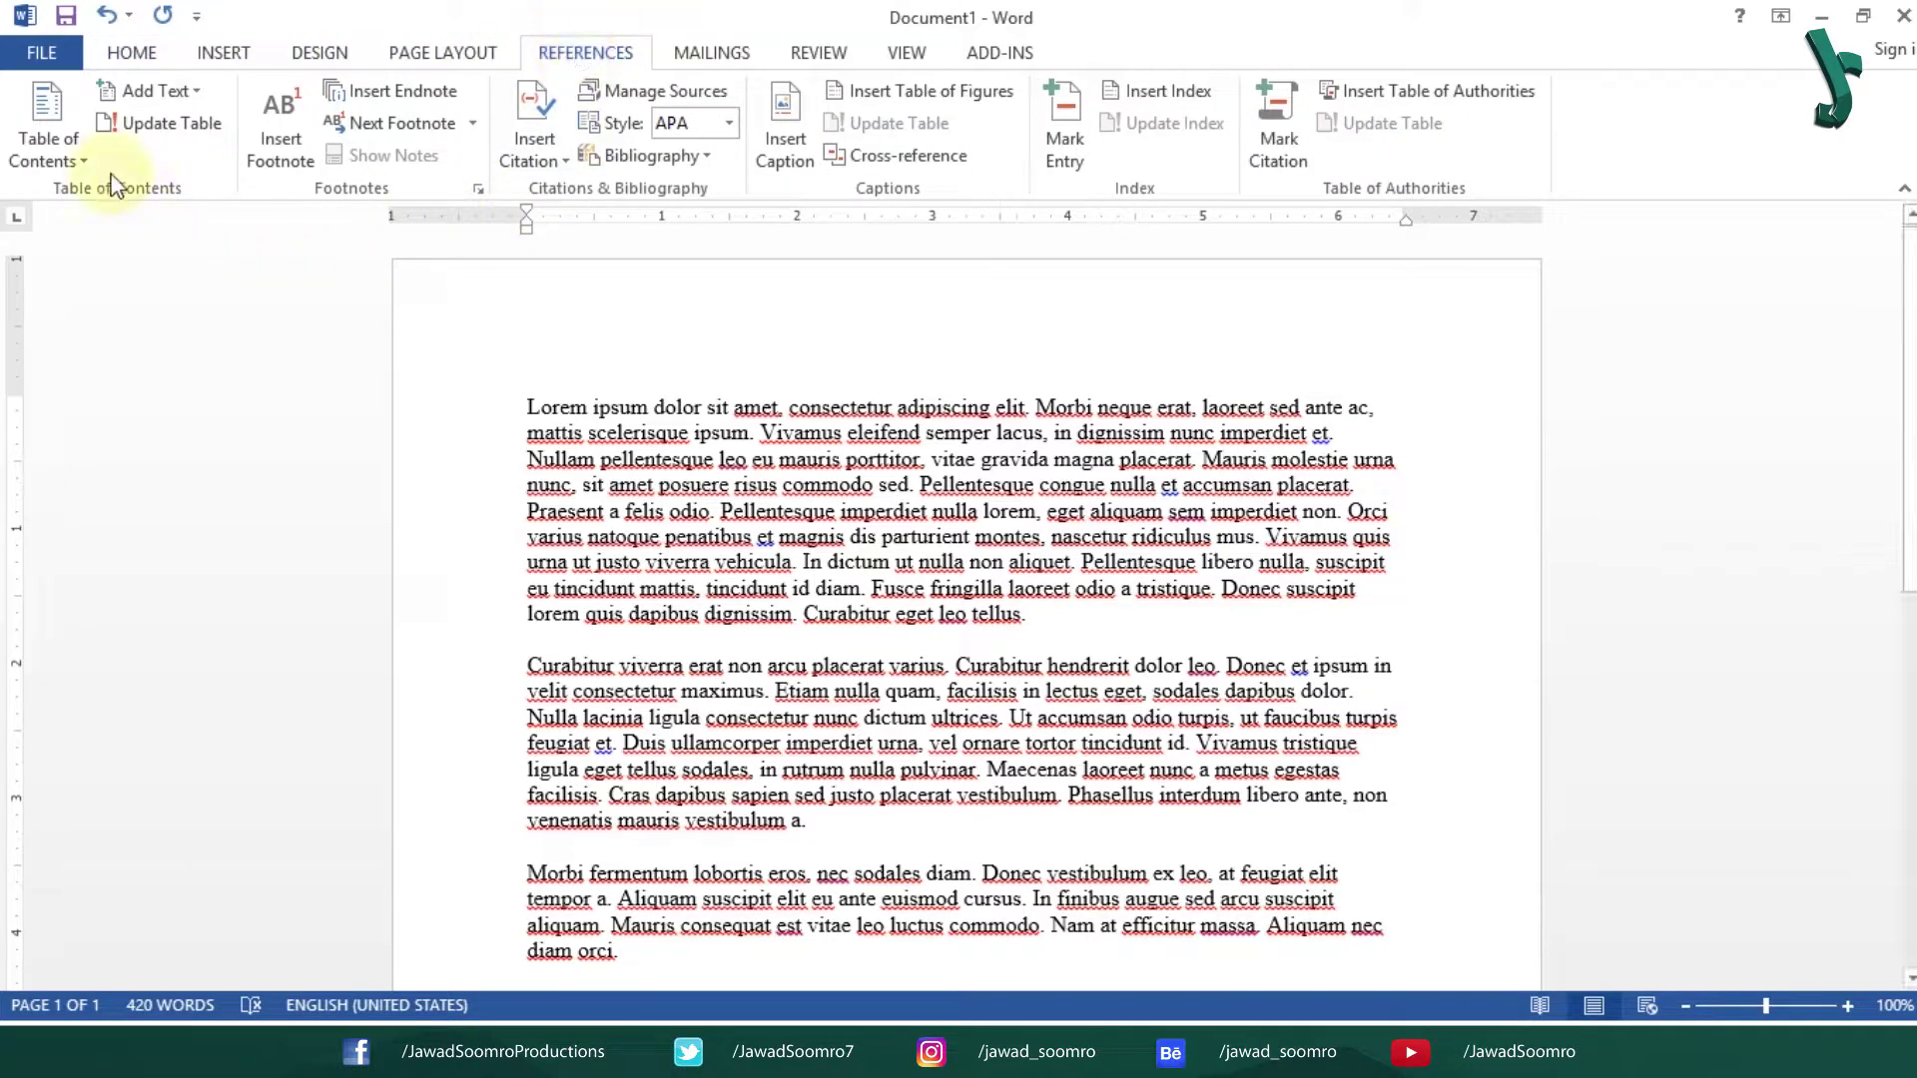
click(47, 157)
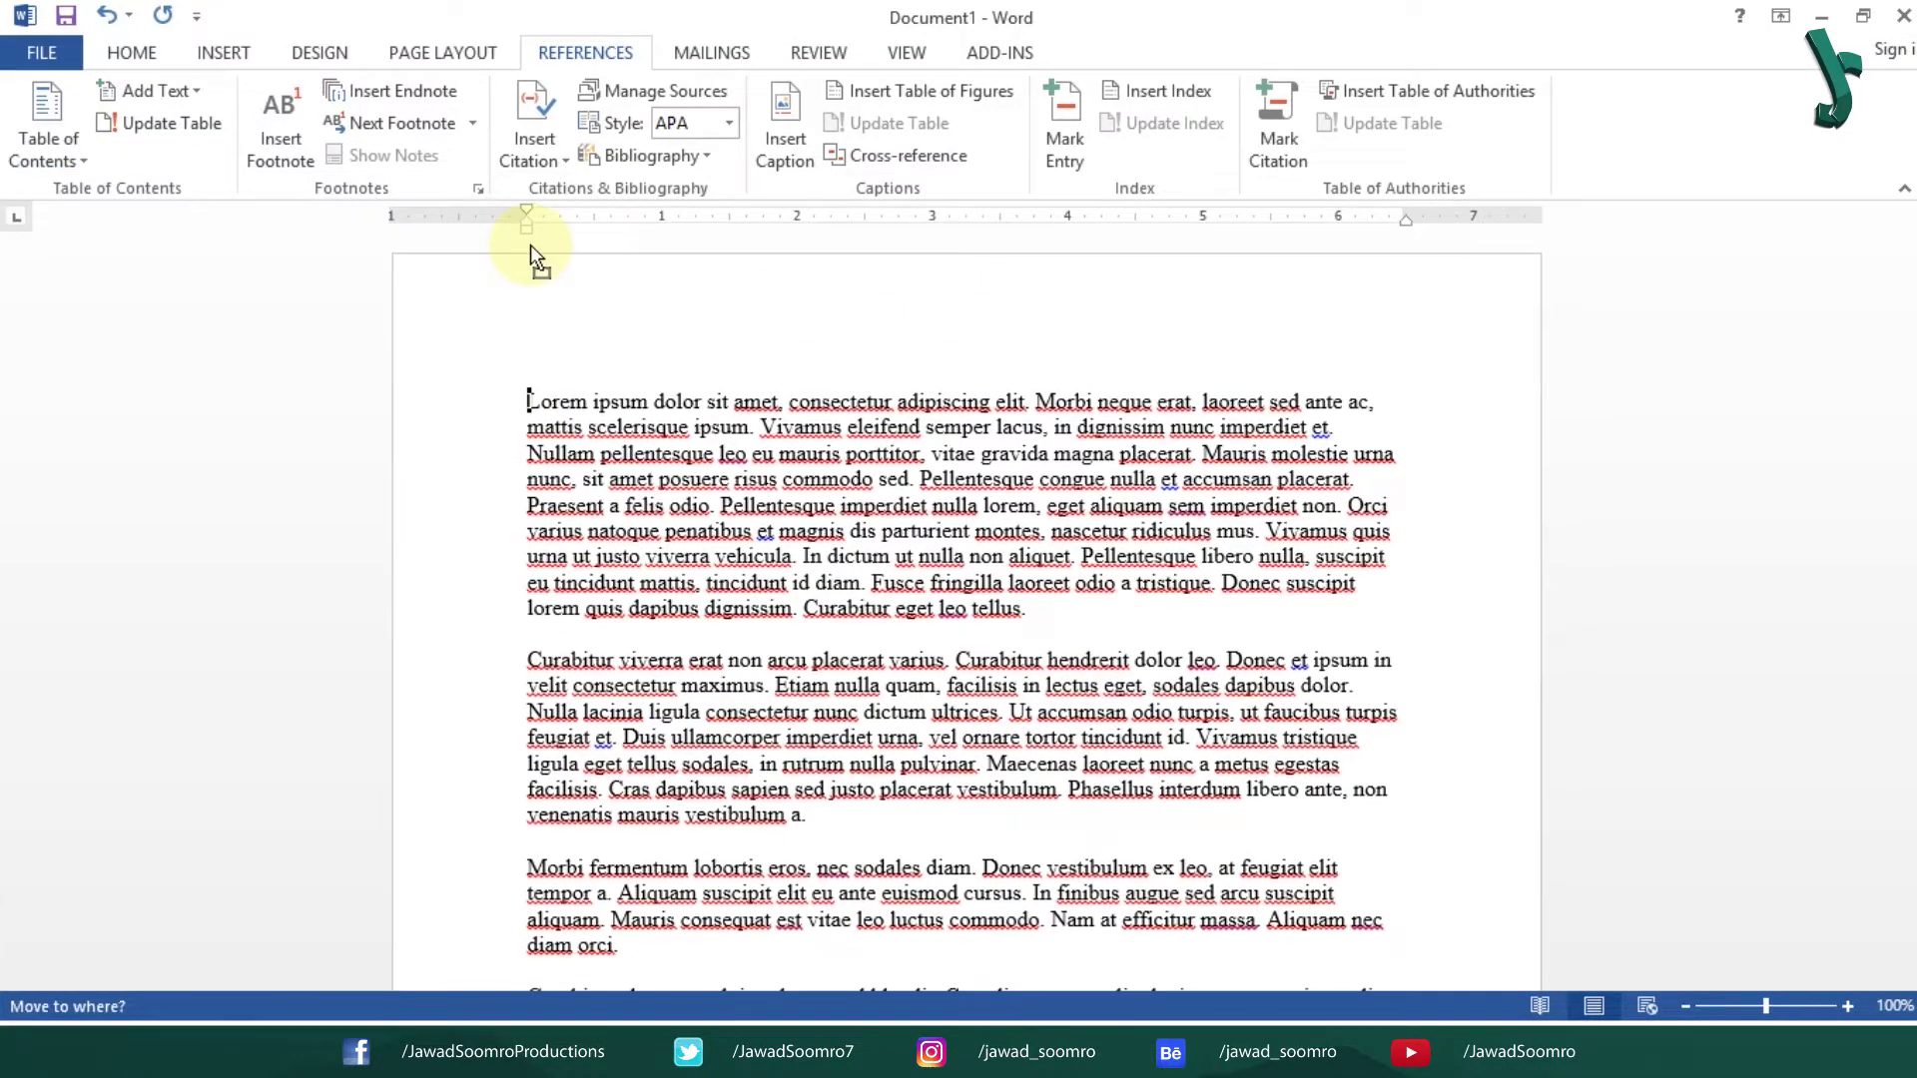
drag(530, 244, 529, 400)
click(1041, 839)
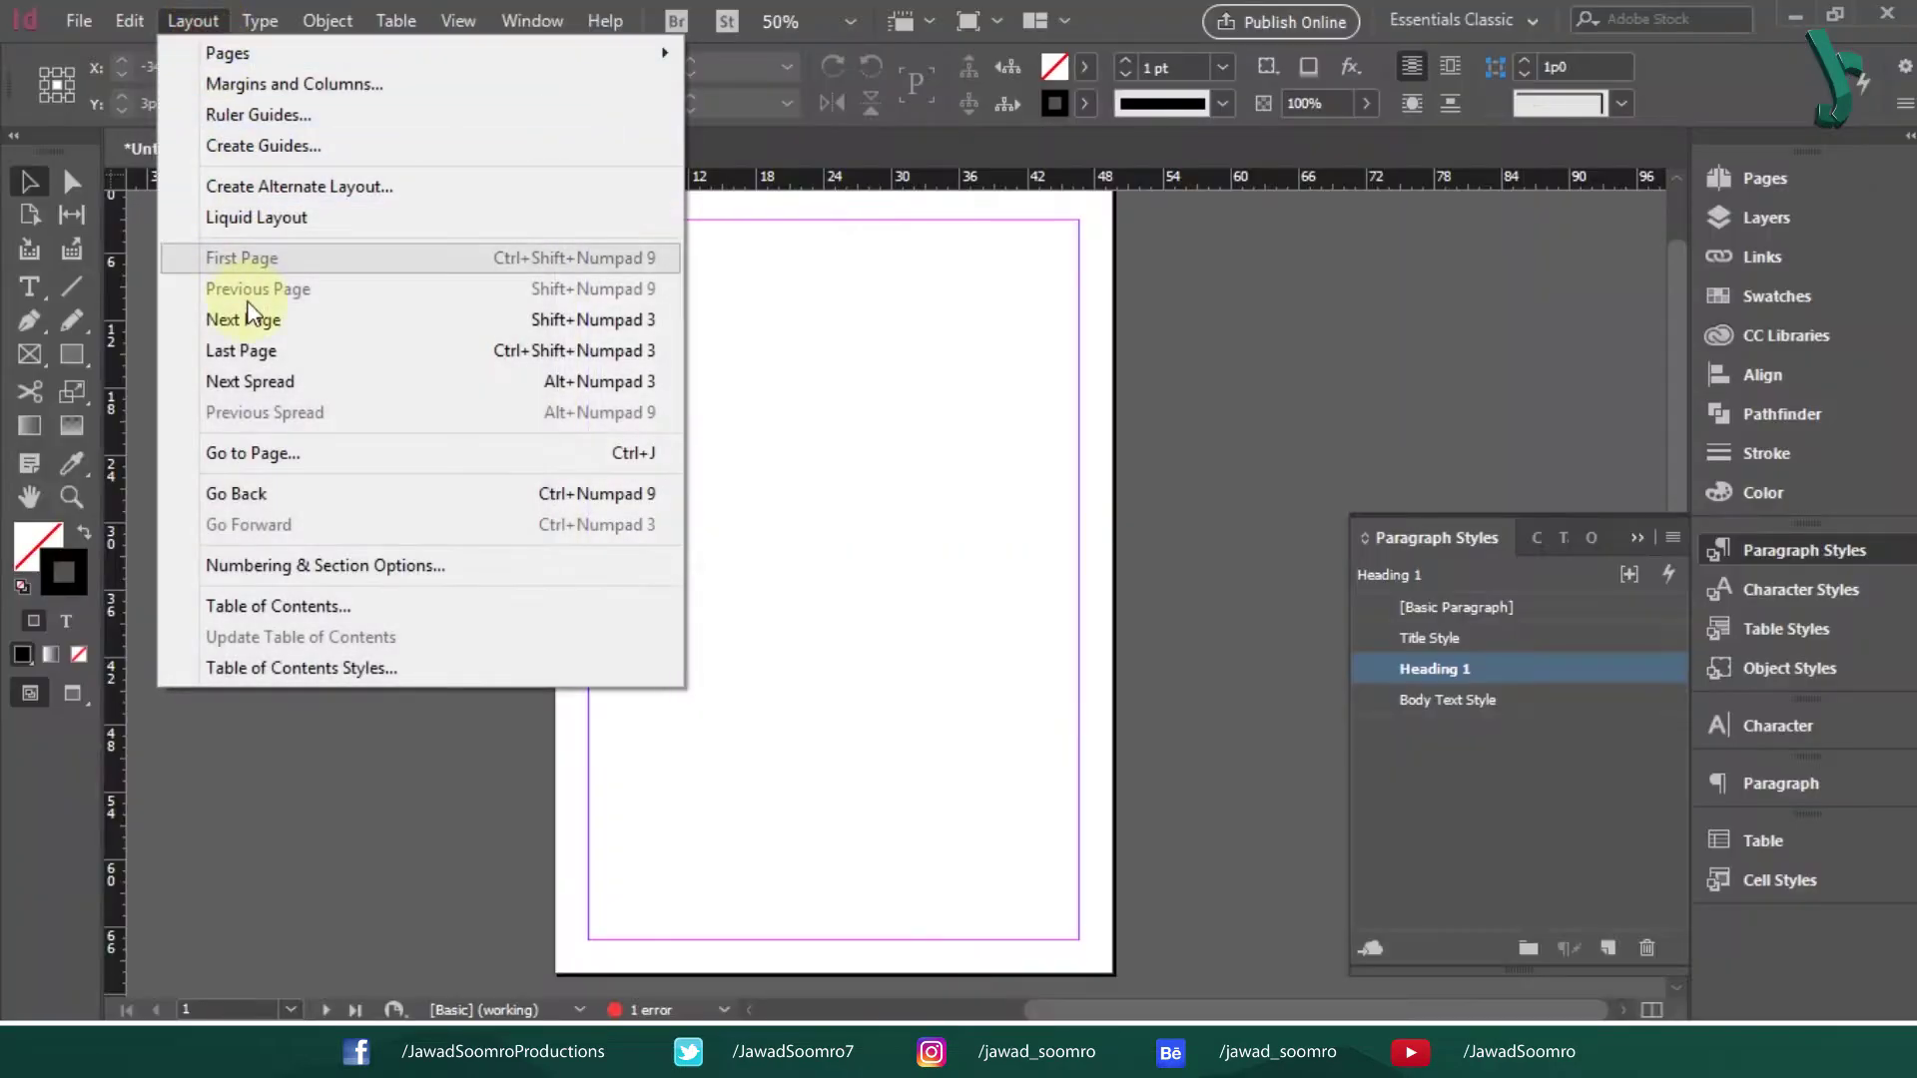
- In InDesign, create the table of contents style TOC Style 1 including the Title Style and Heading 1 paragraph styles
click(320, 667)
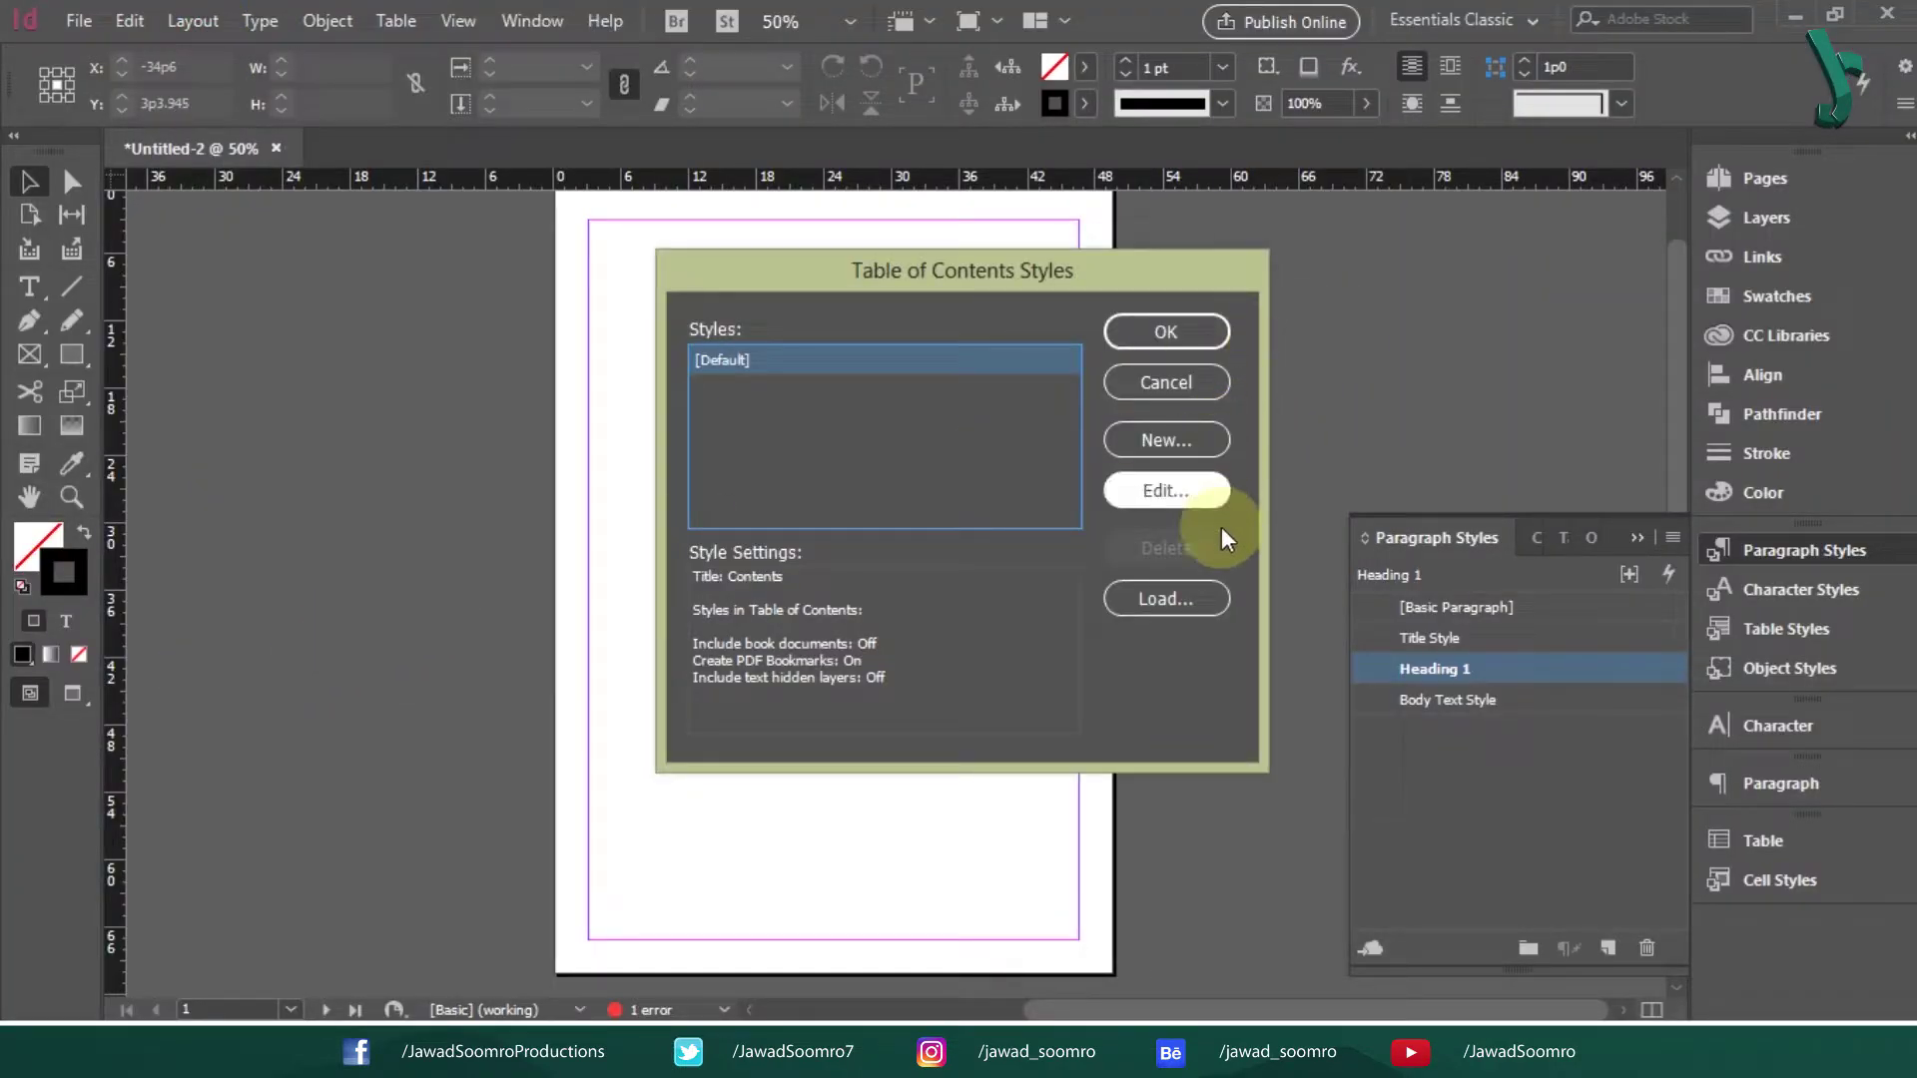
click(1173, 440)
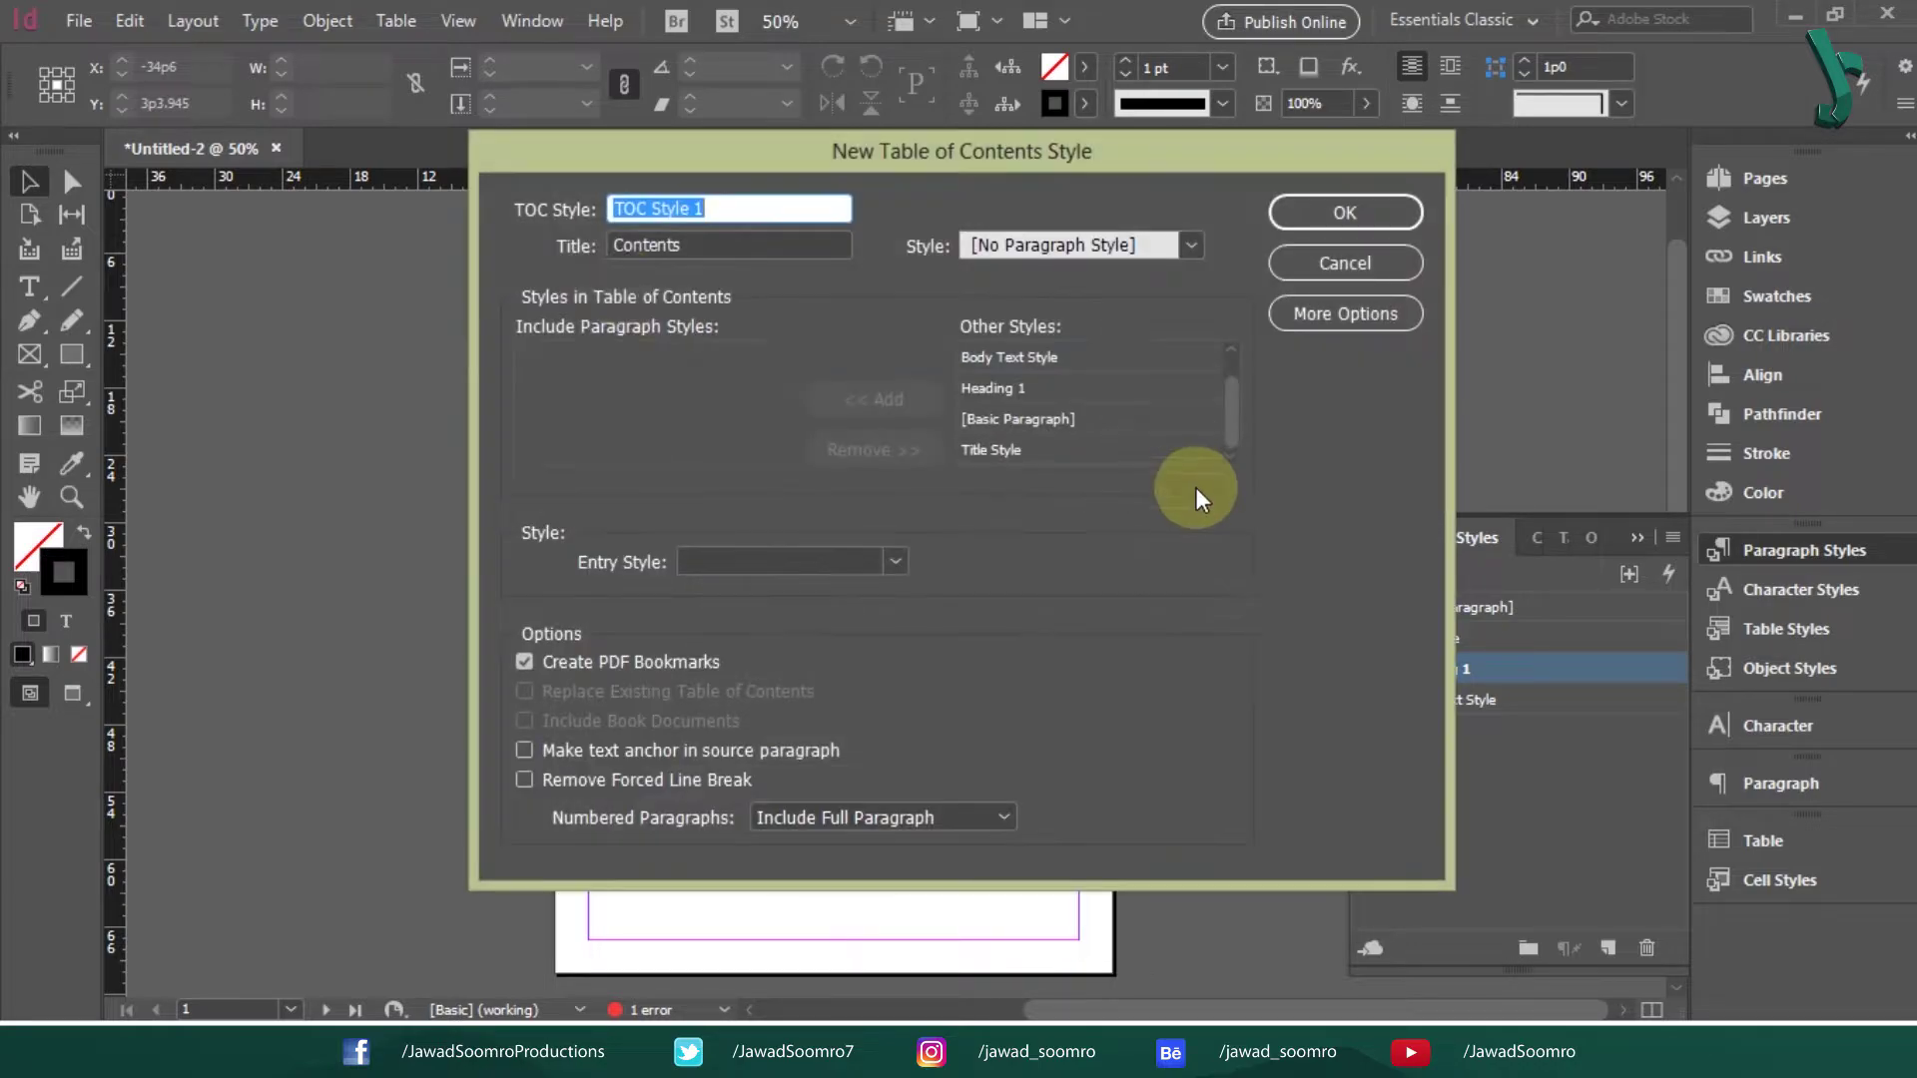
click(1028, 450)
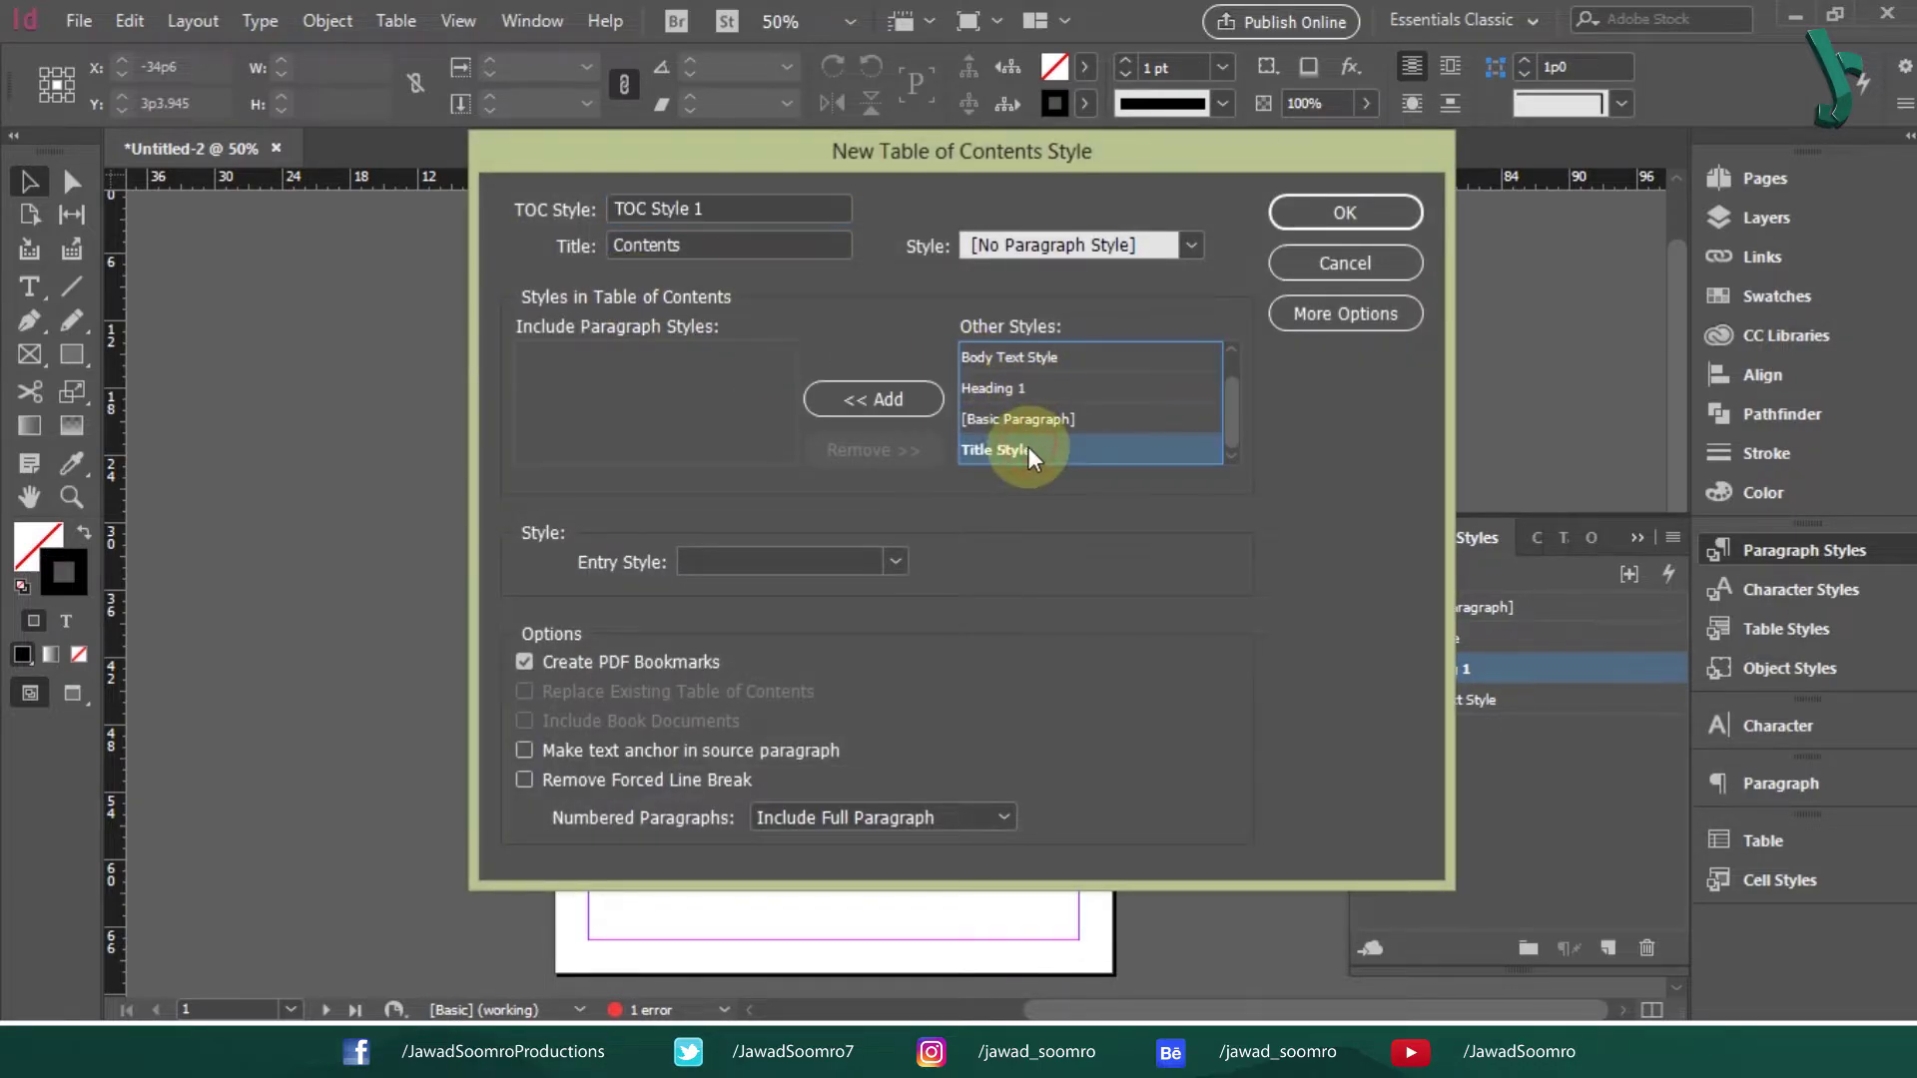
click(899, 398)
click(1029, 424)
click(874, 399)
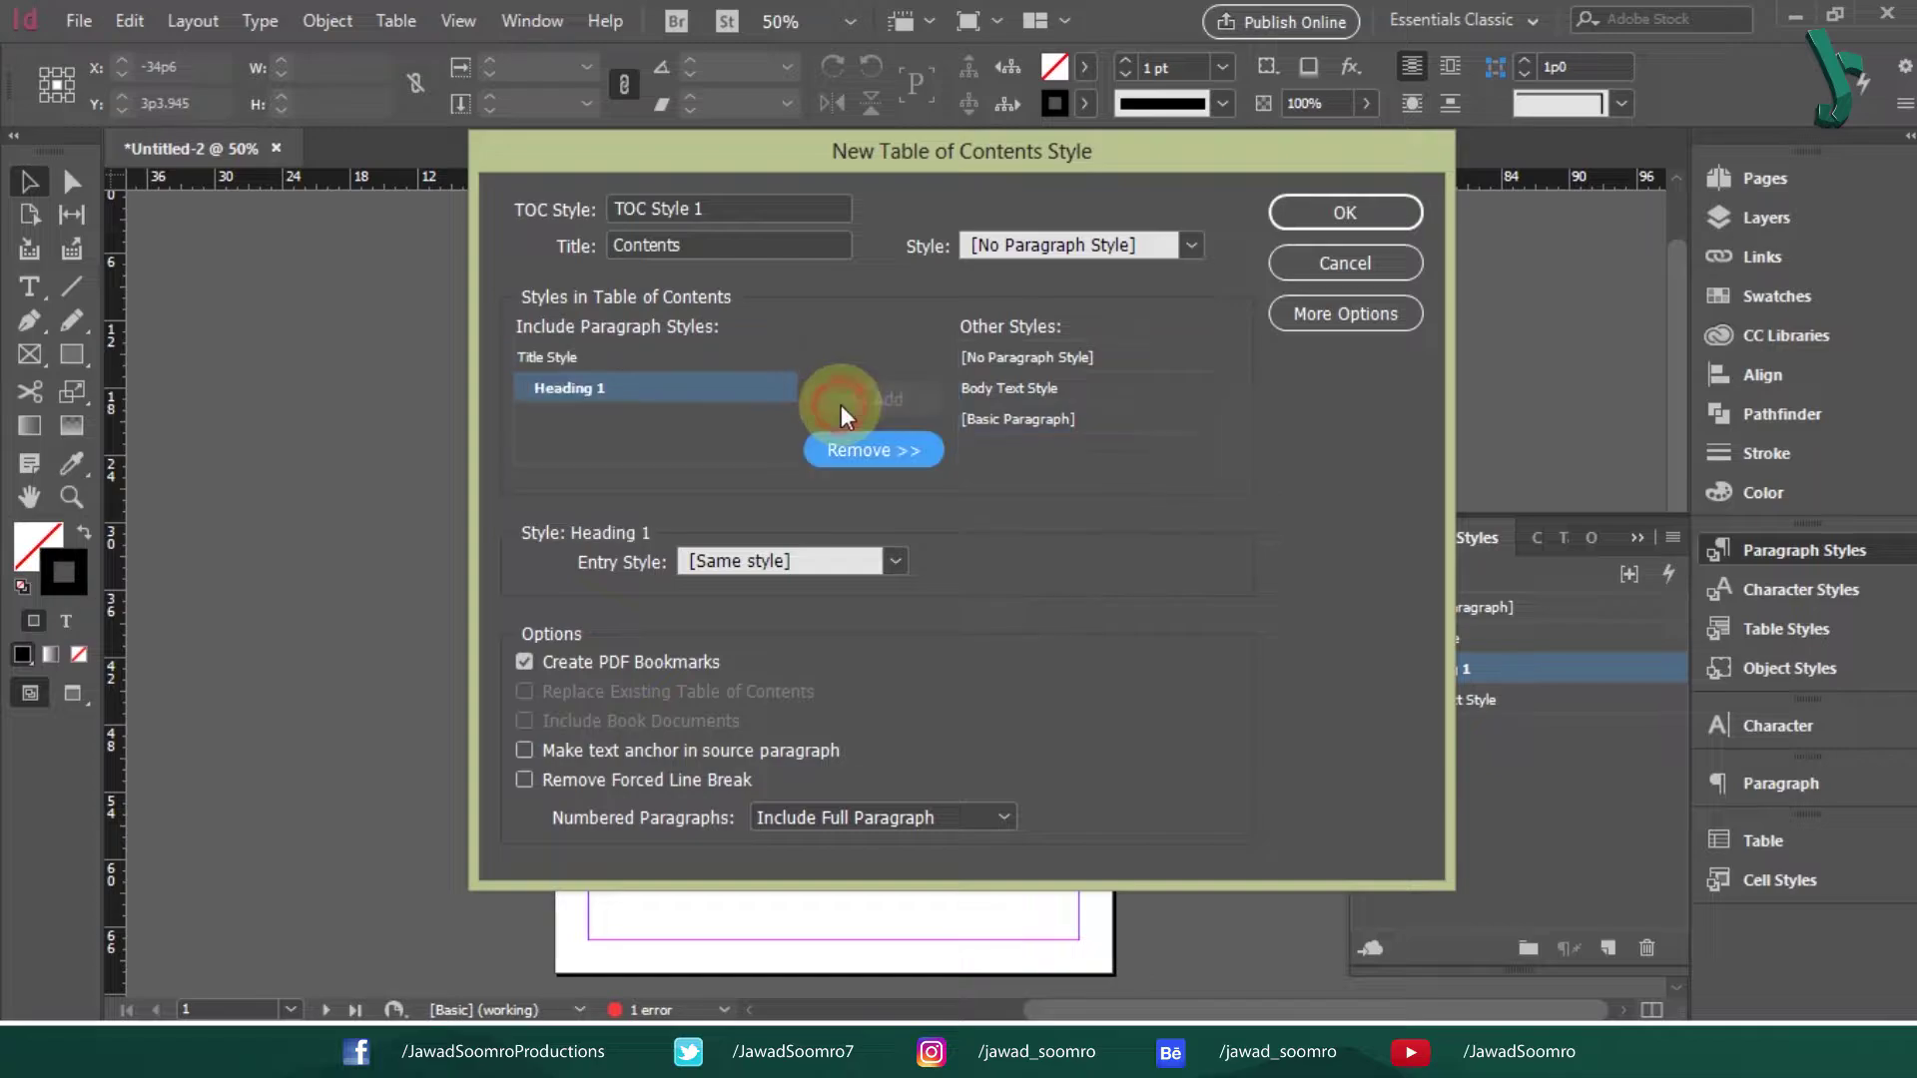
click(1343, 214)
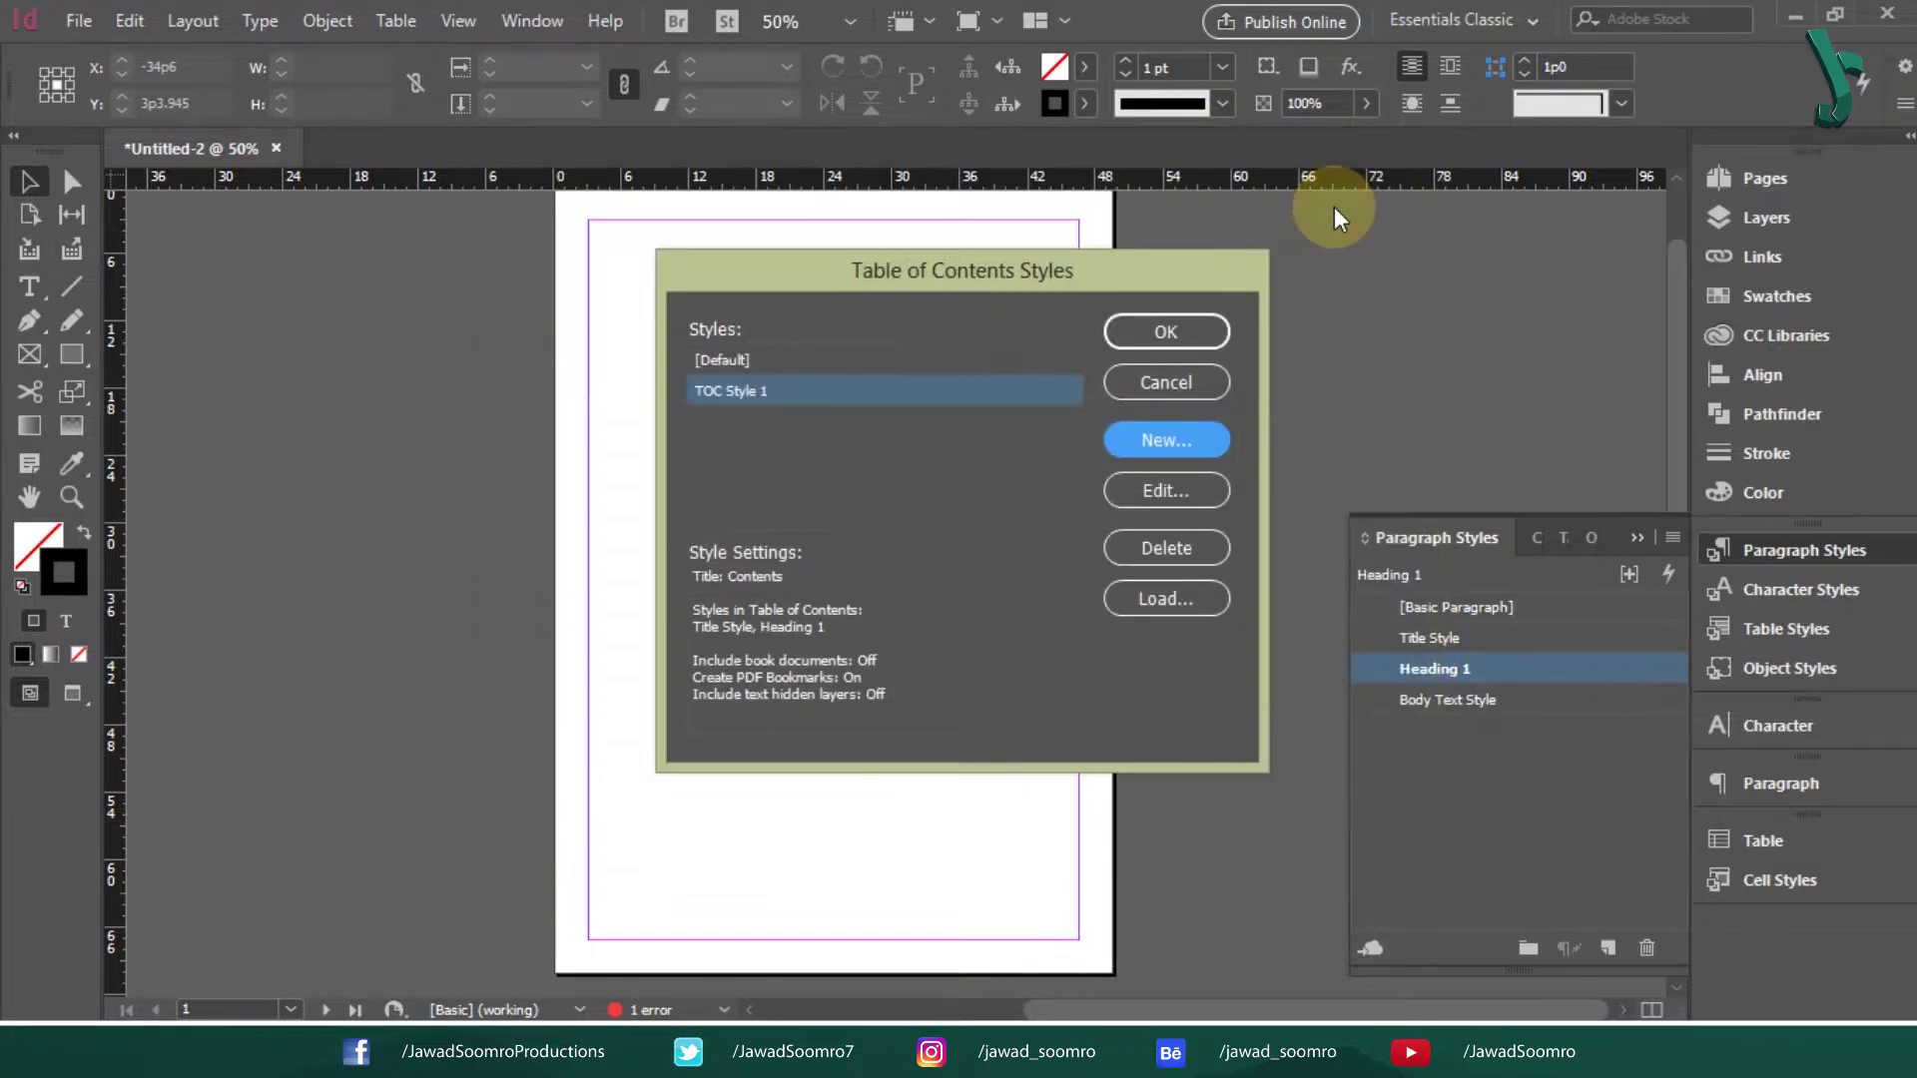
click(1147, 329)
- Generate a table of contents from TOC Style 1, including overset text, and place it within the first page's margins
click(165, 26)
click(290, 603)
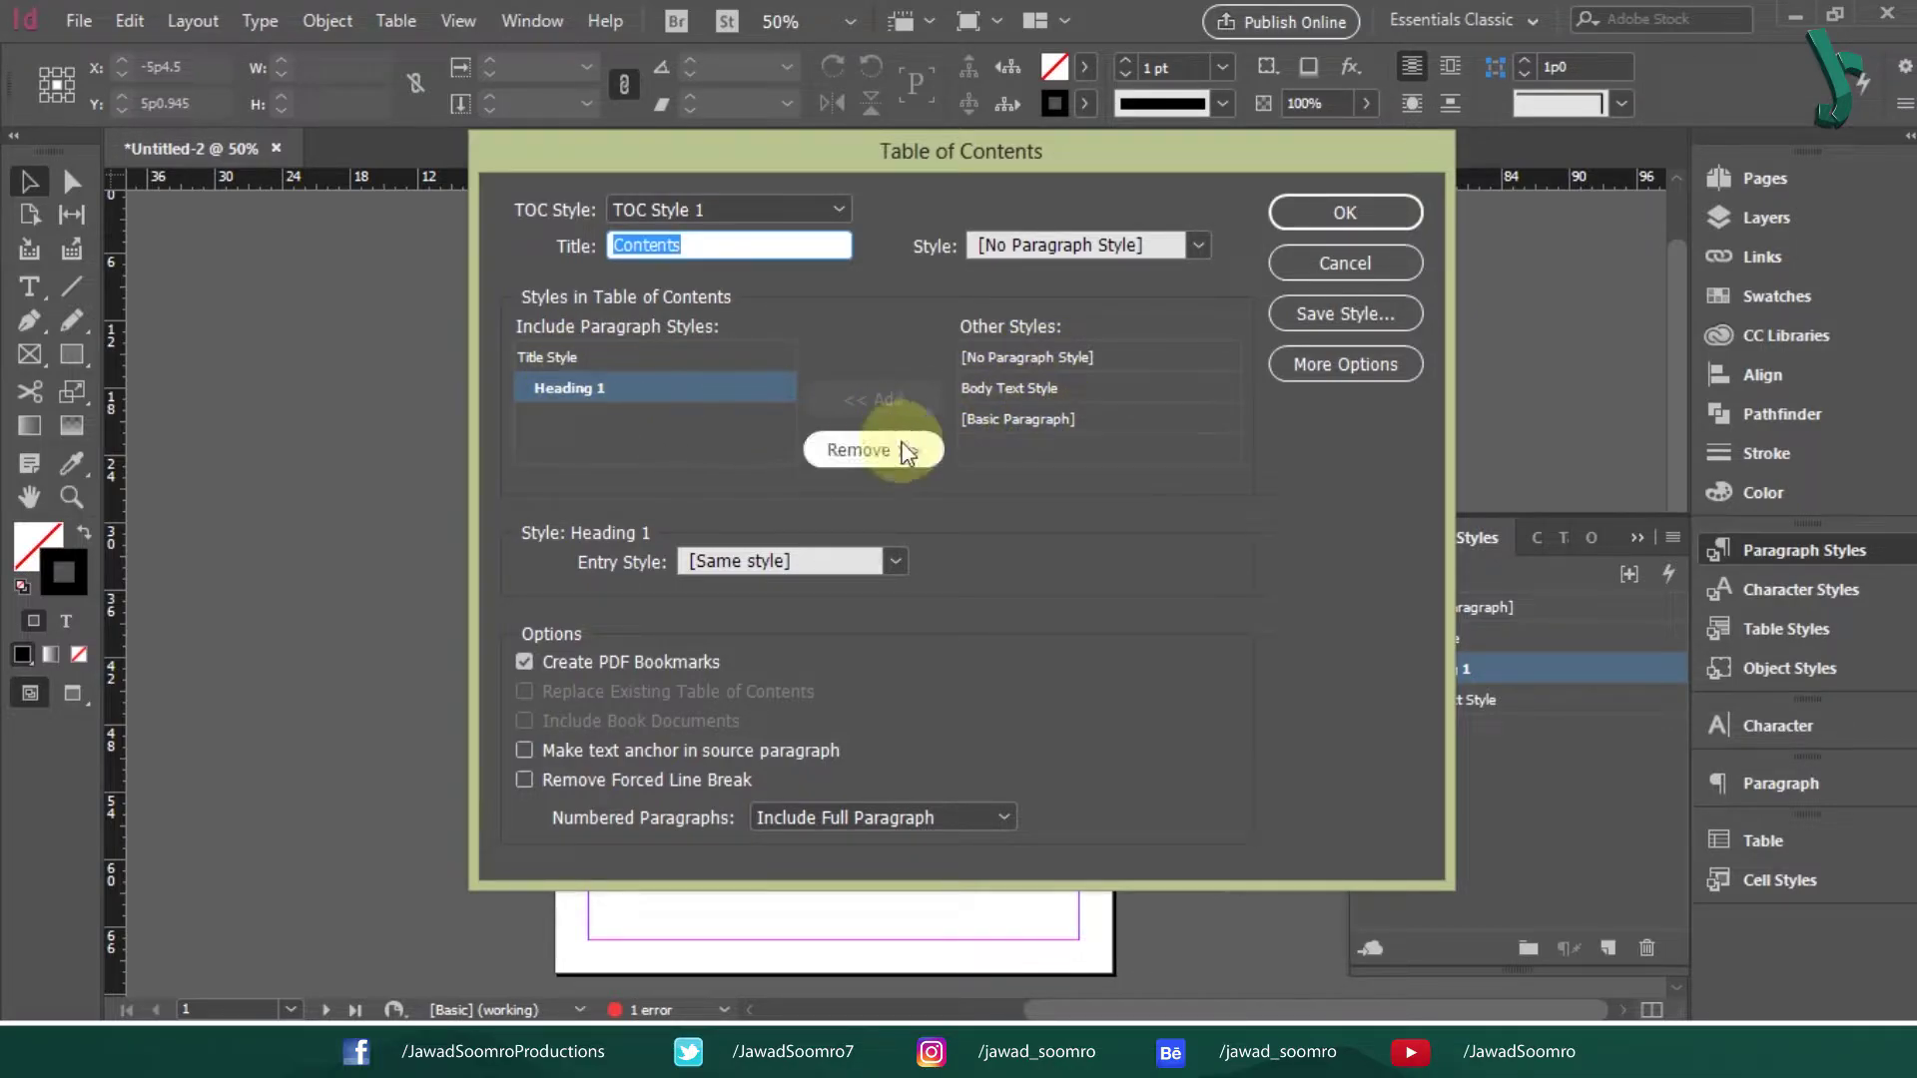
click(1320, 210)
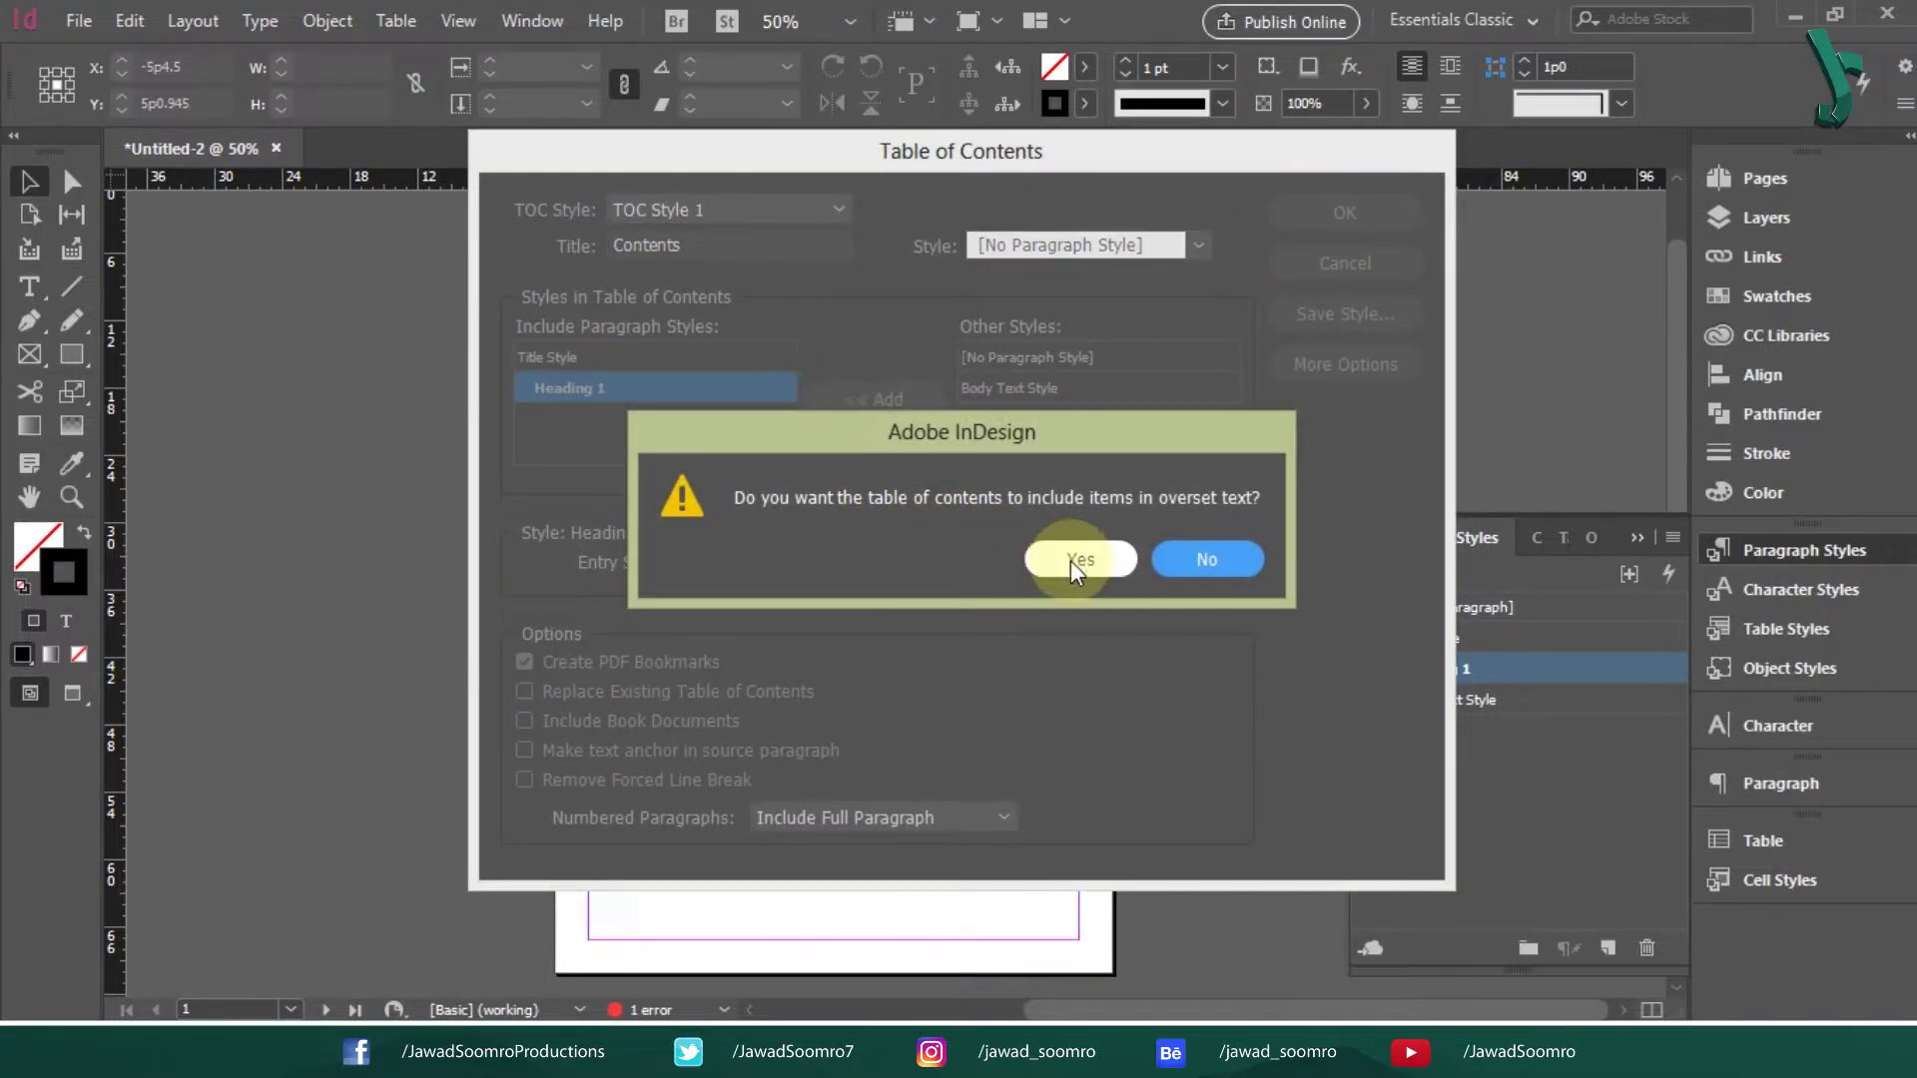
click(1038, 561)
click(586, 220)
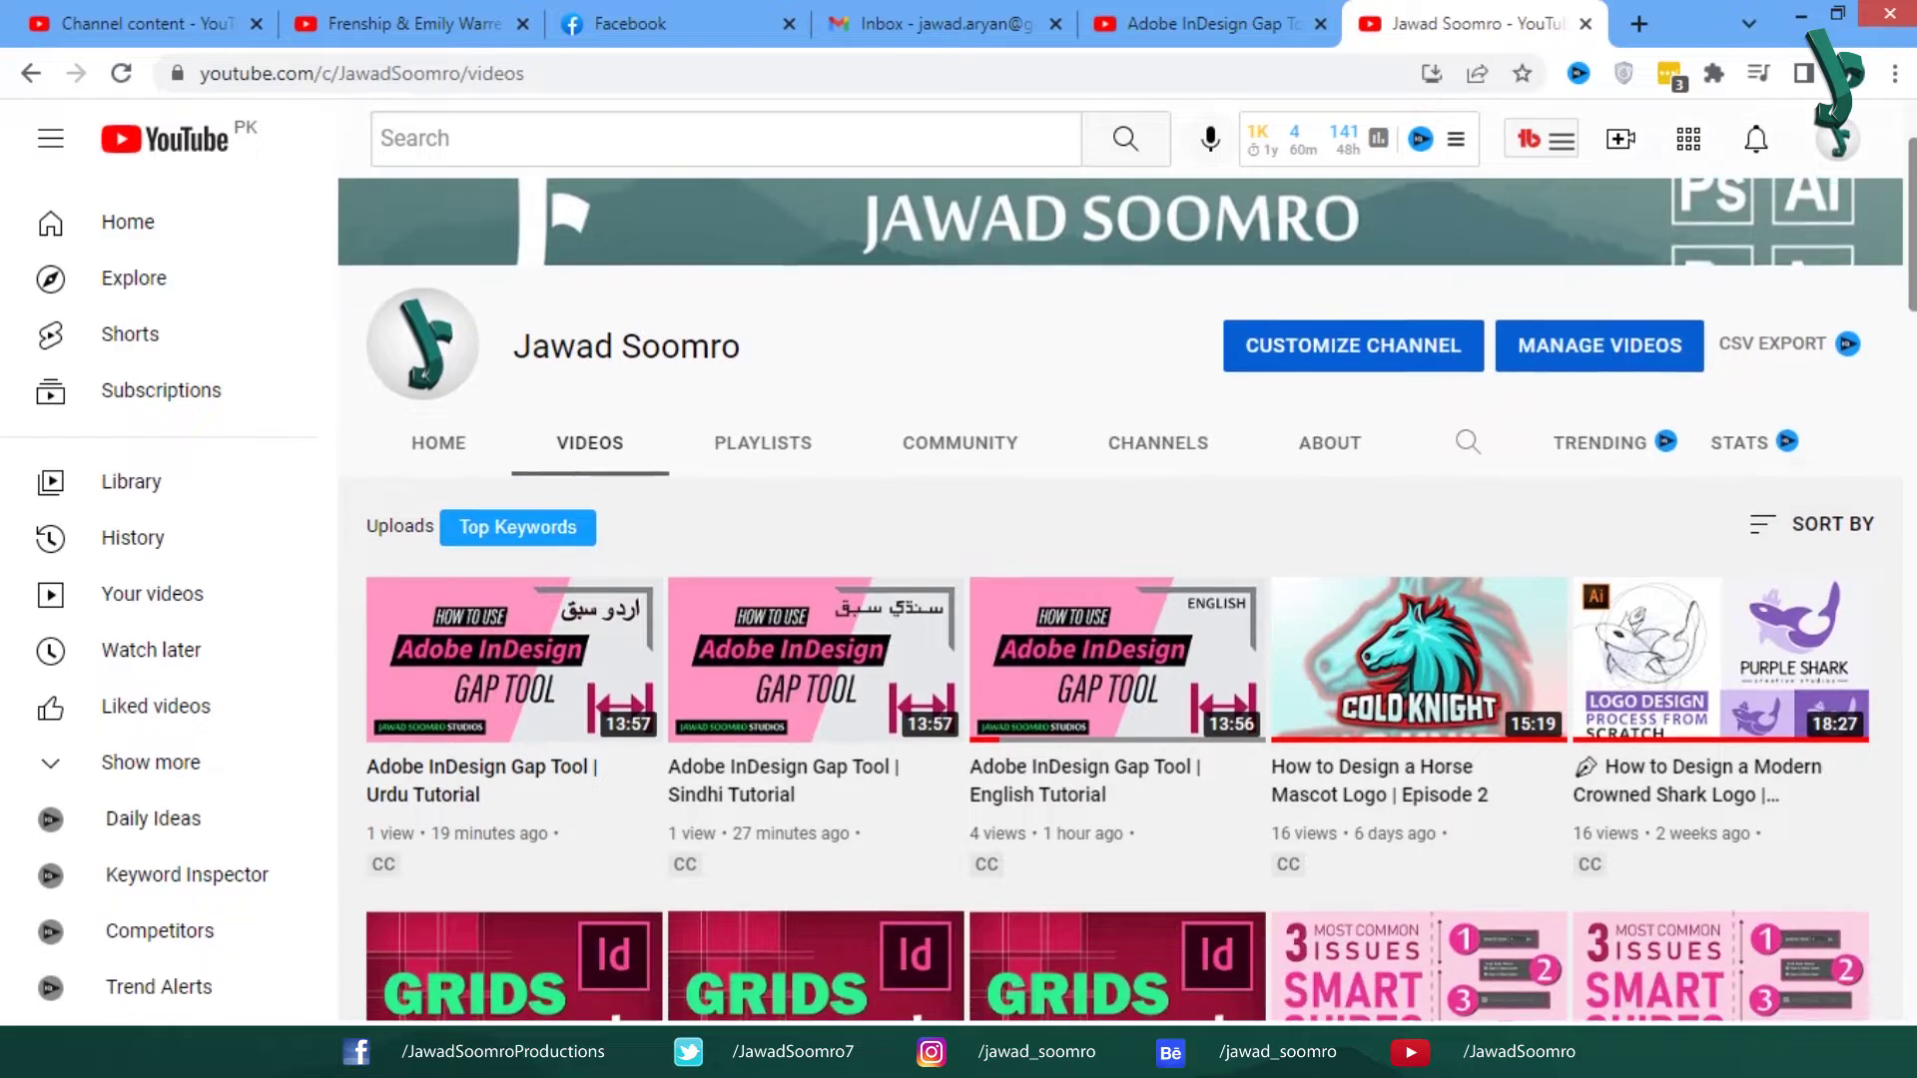
scroll(1126, 580, down, 3)
scroll(1118, 629, down, 9)
scroll(1118, 629, down, 5)
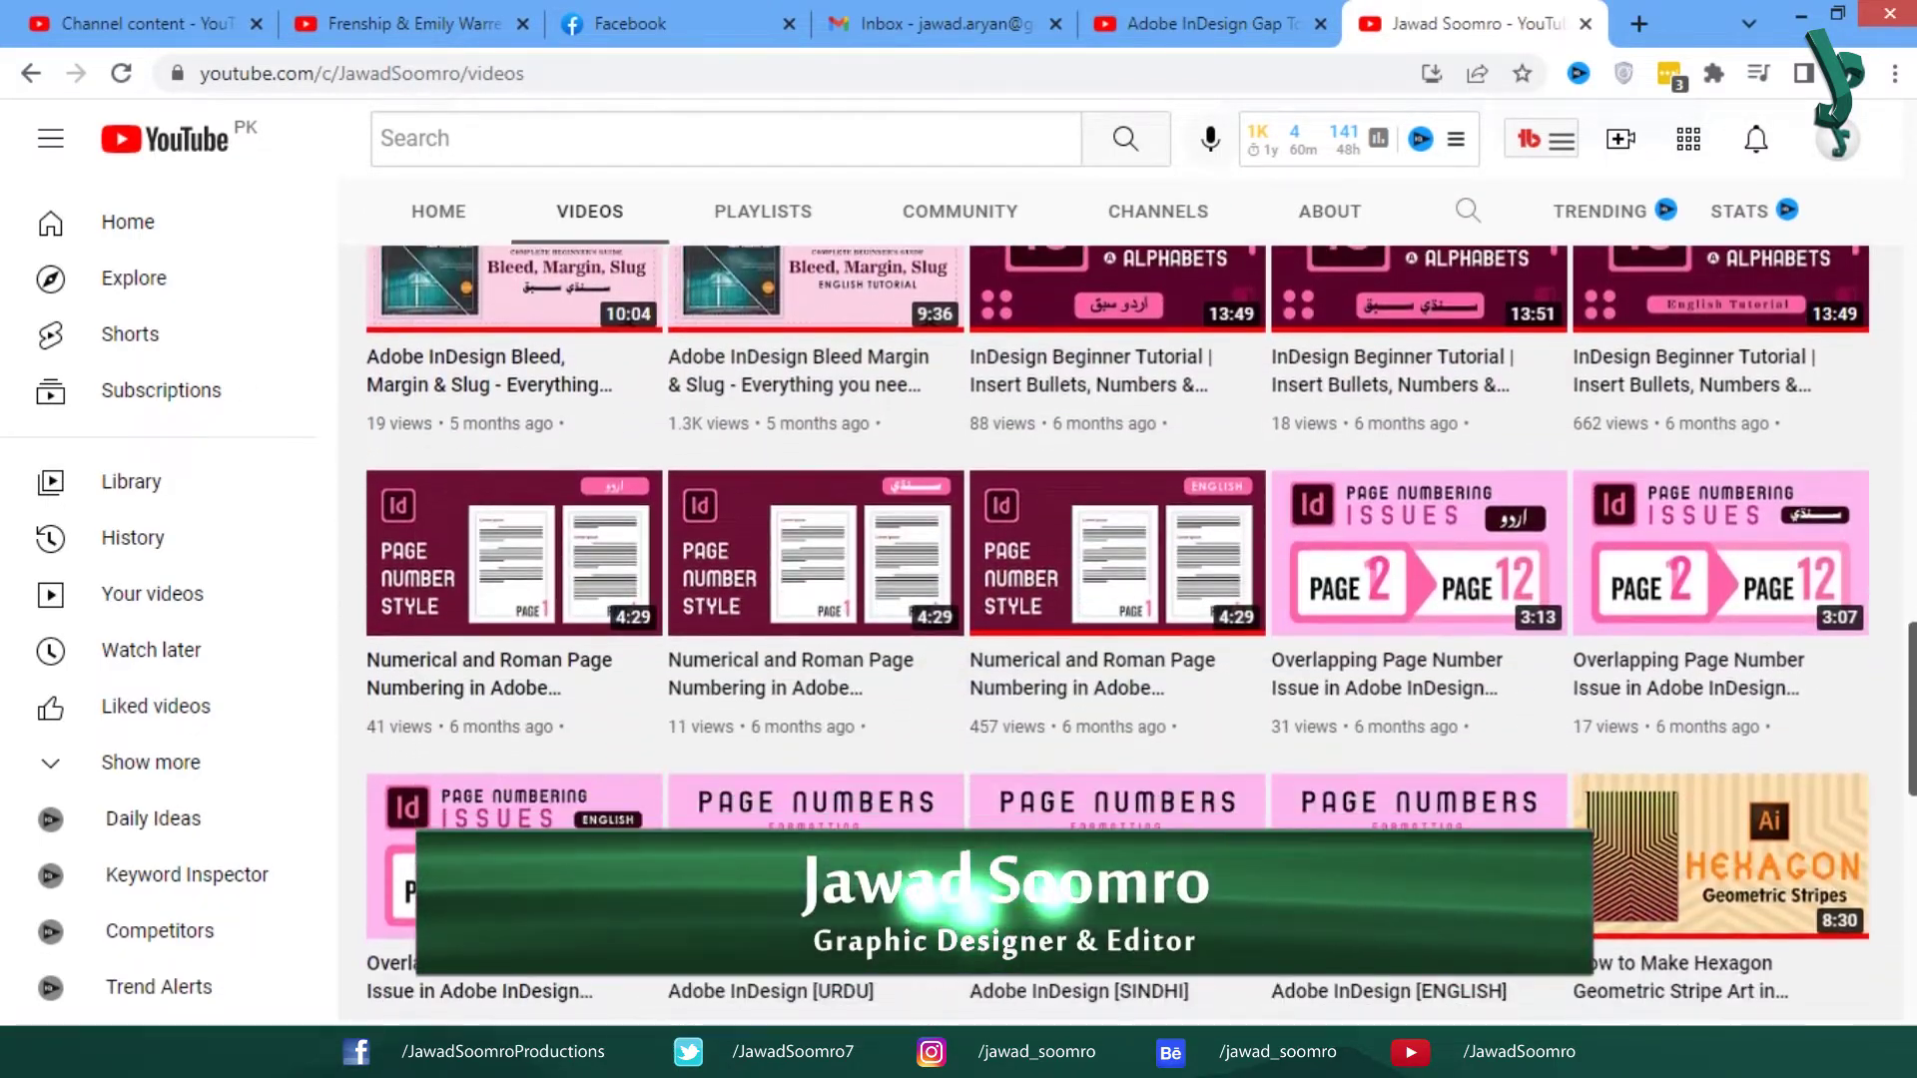